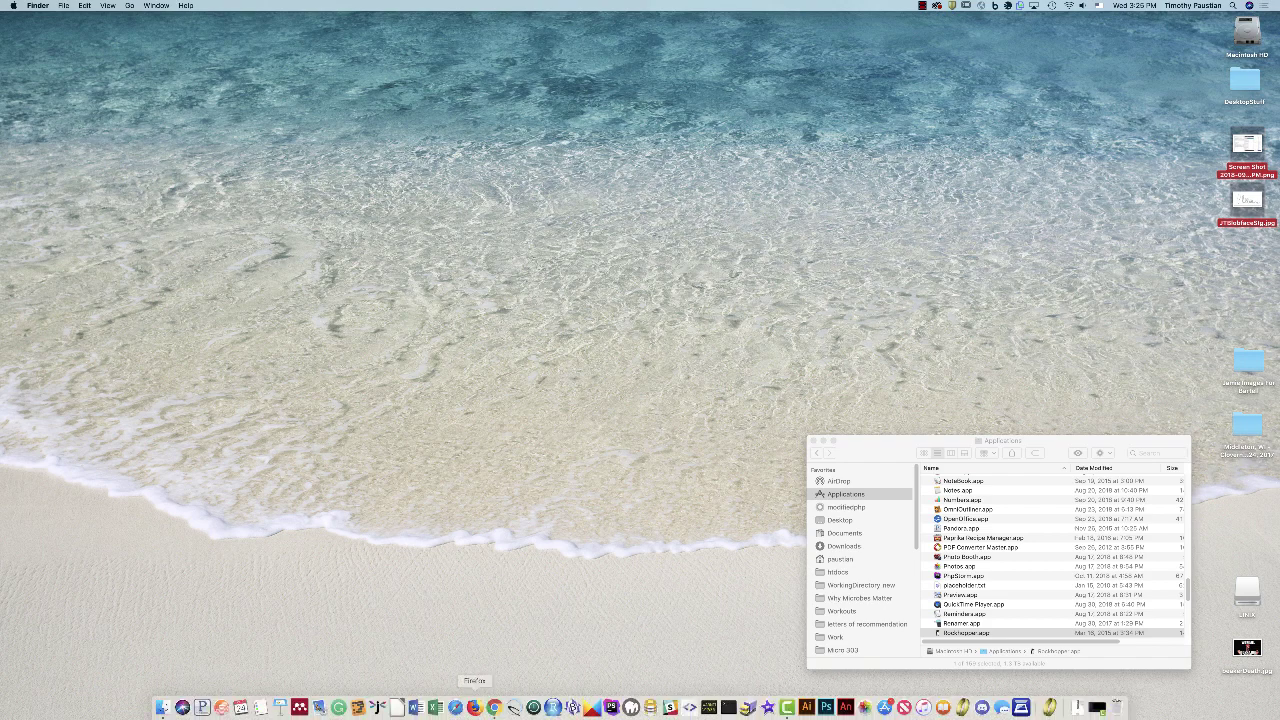
- Search Google in Chrome for 'rockhopper rna seq'
left_click(494, 708)
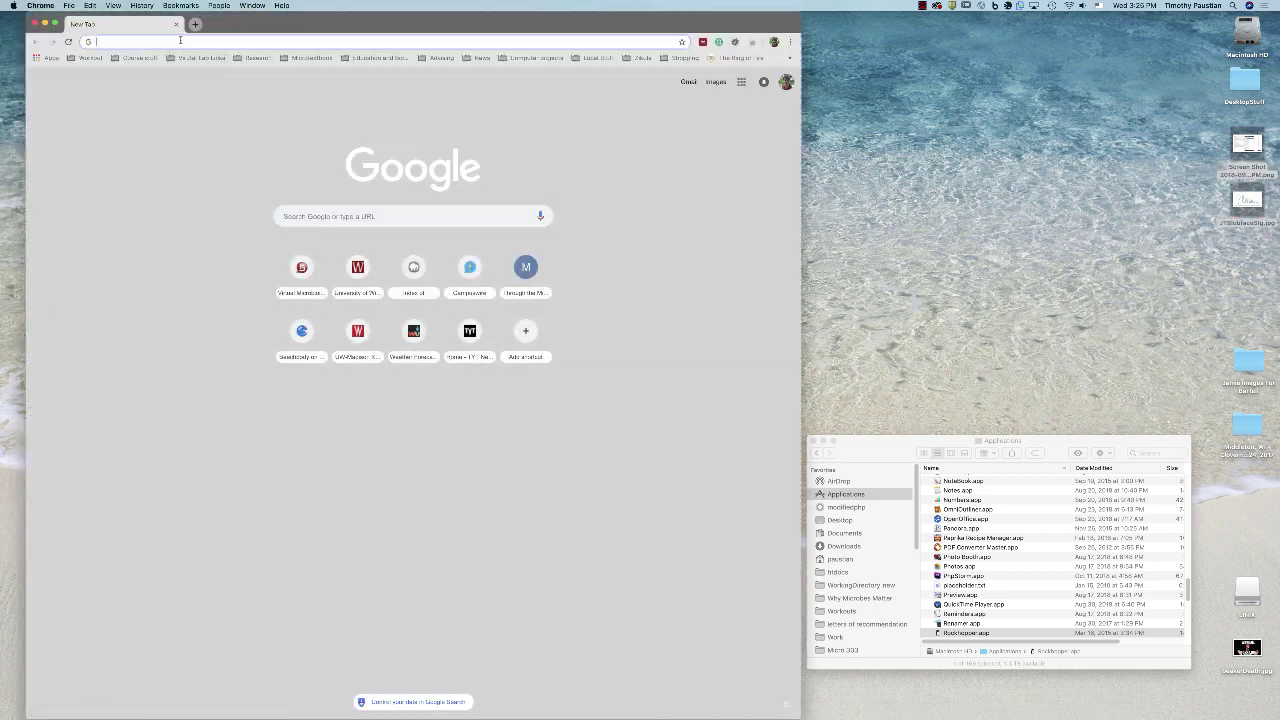
type("rockhopper")
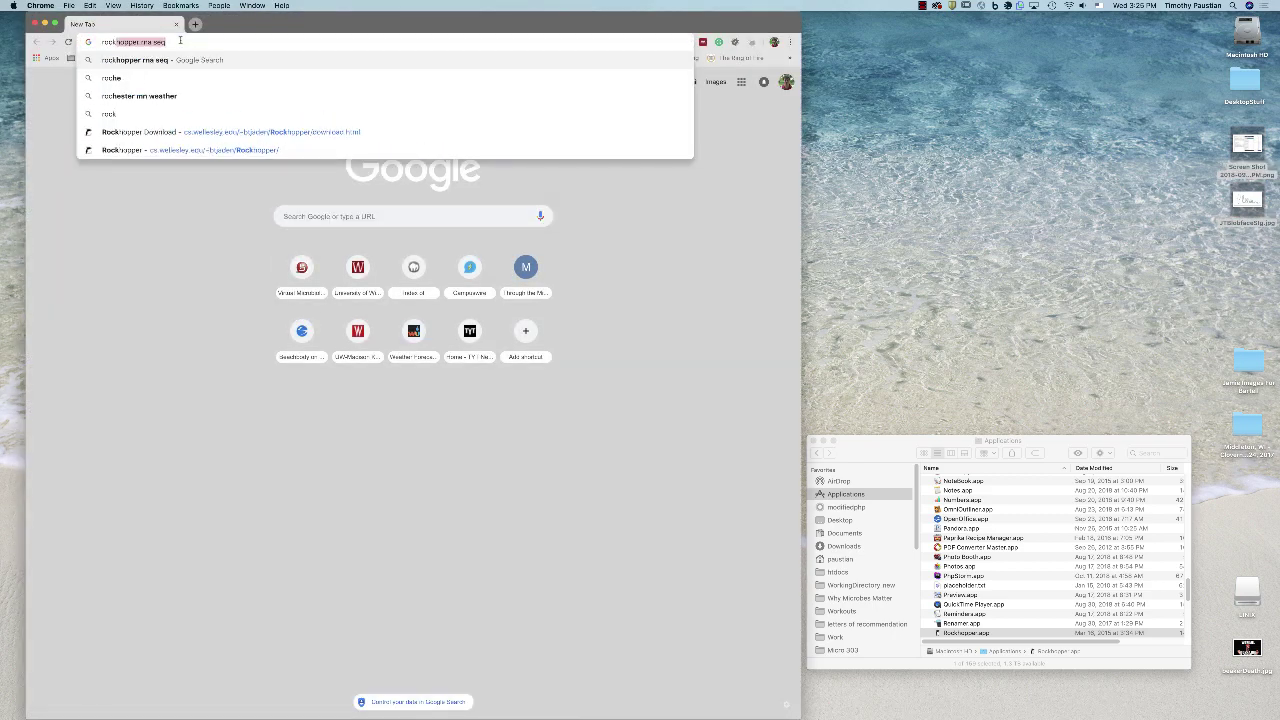
type(" rna seq")
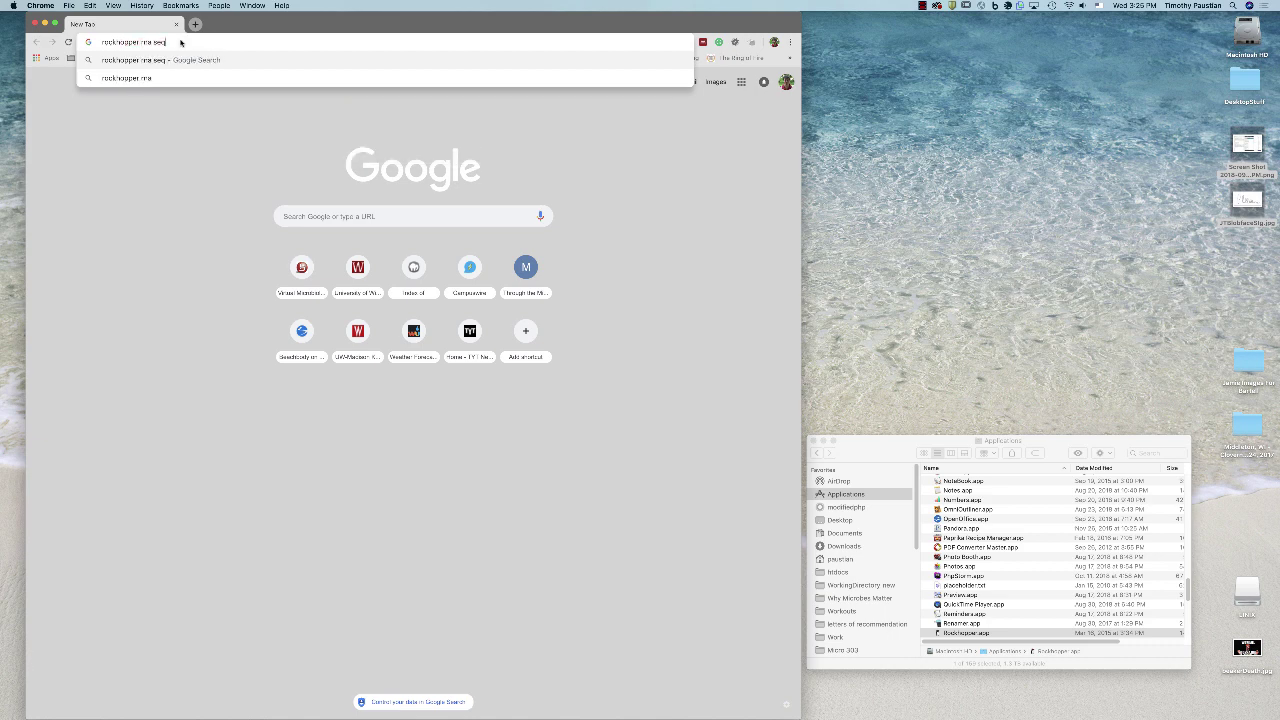
key("Return")
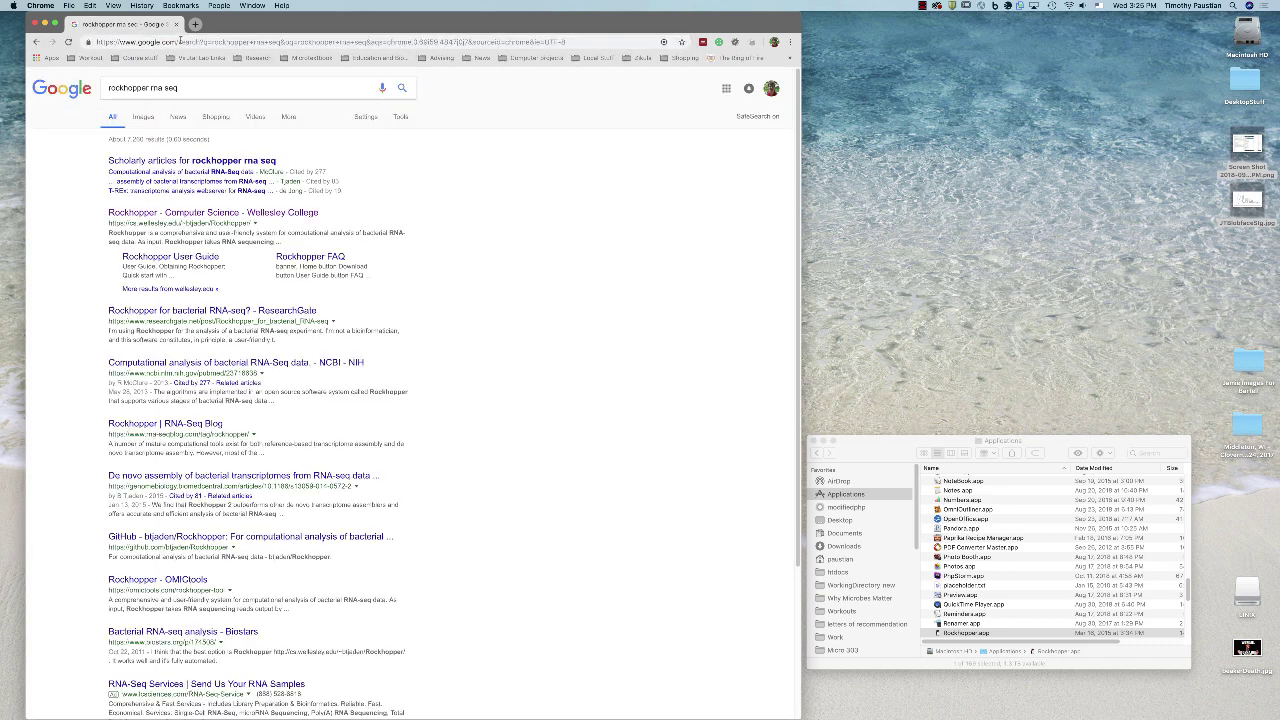
- Go from the Rockhopper Wellesley result to its Download page and download Rockhopper.dmg for Mac
left_click(160, 212)
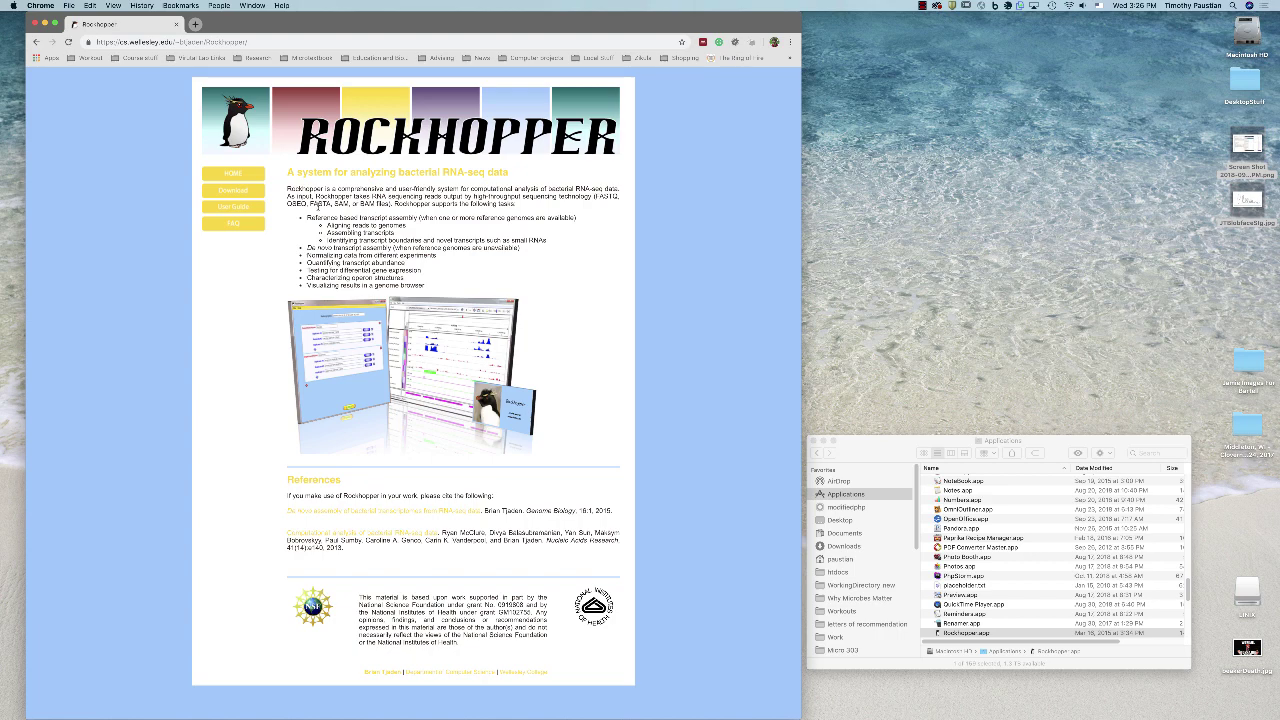
left_click(248, 191)
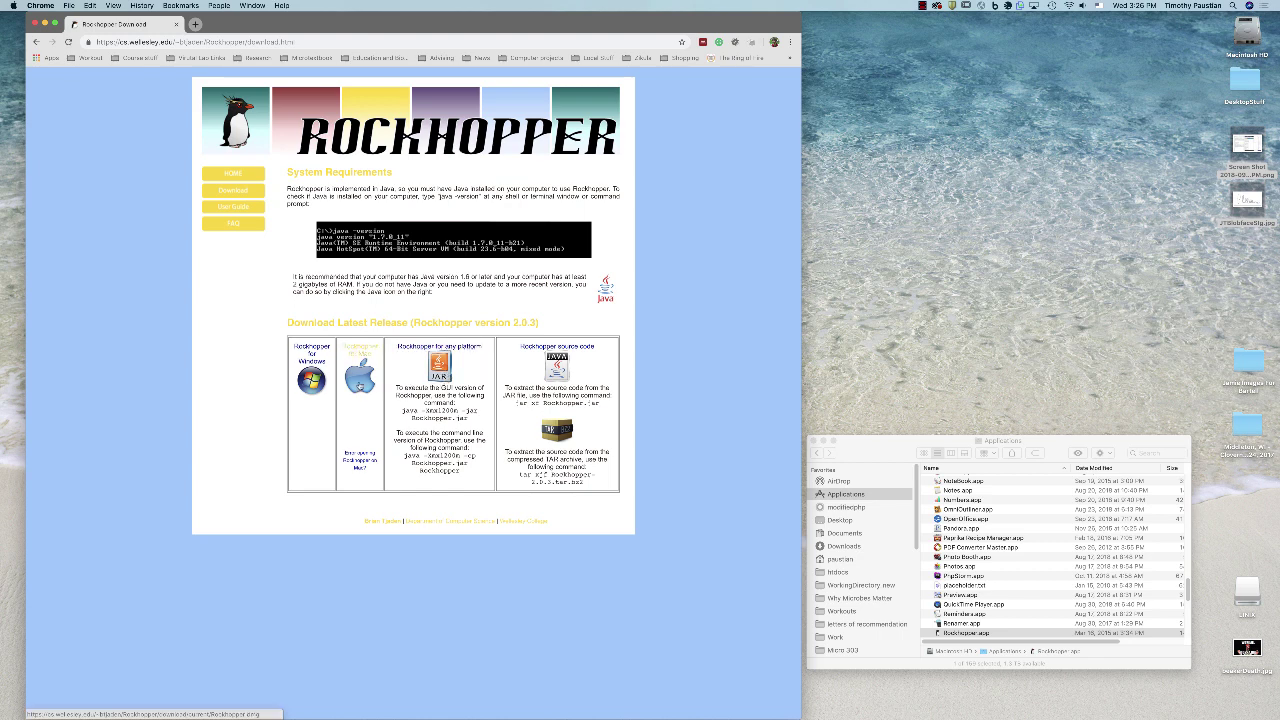
left_click(359, 383)
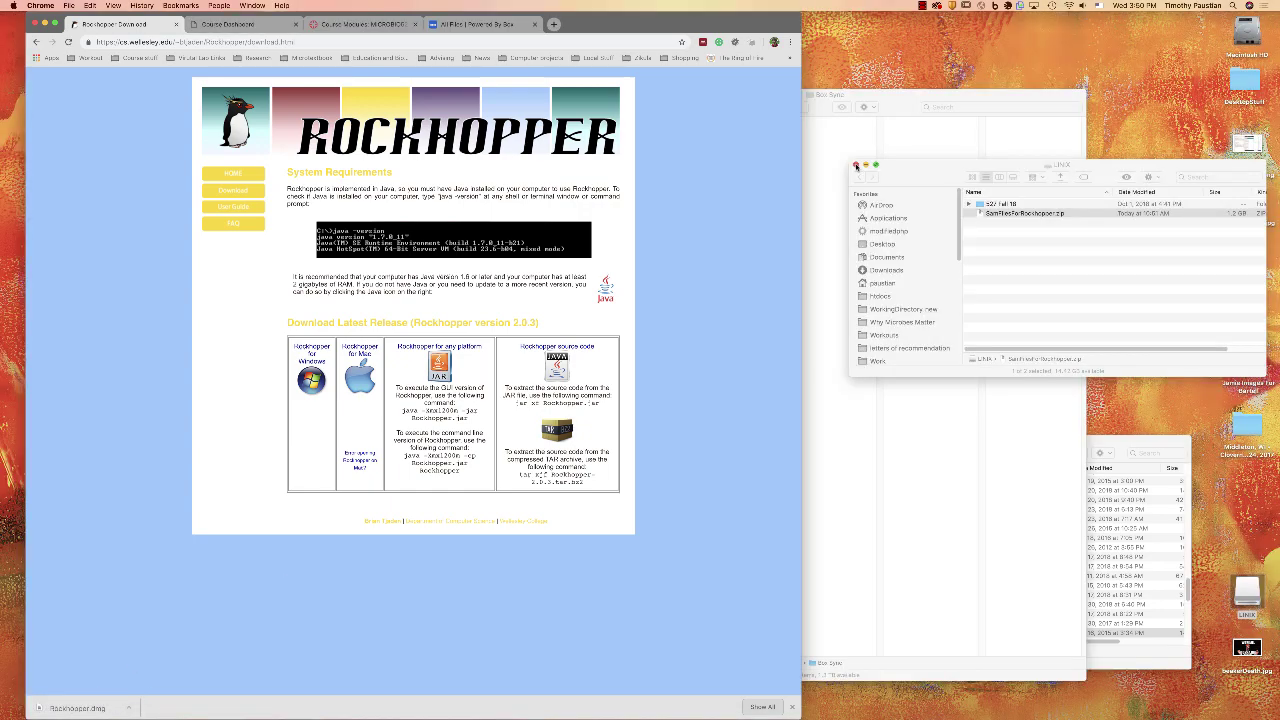
- Open the Downloads folder in Finder from the Dock's Downloads stack
mouse_move(982, 708)
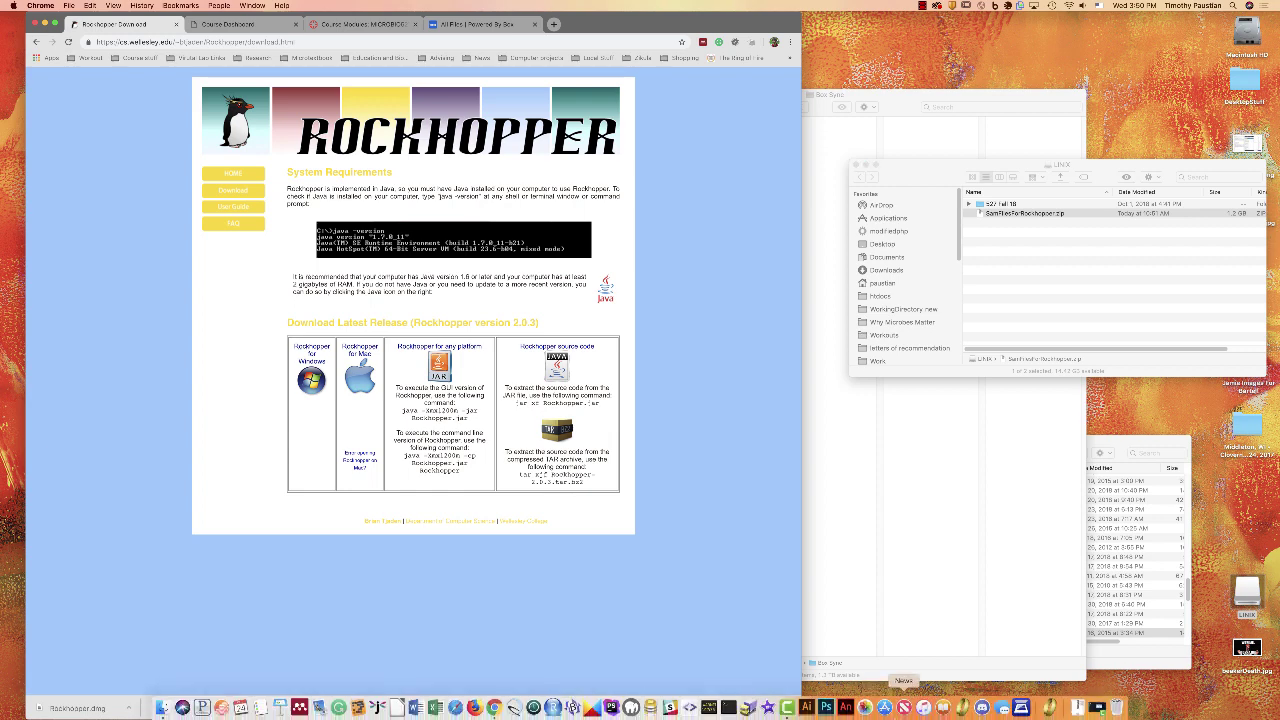
left_click(1078, 707)
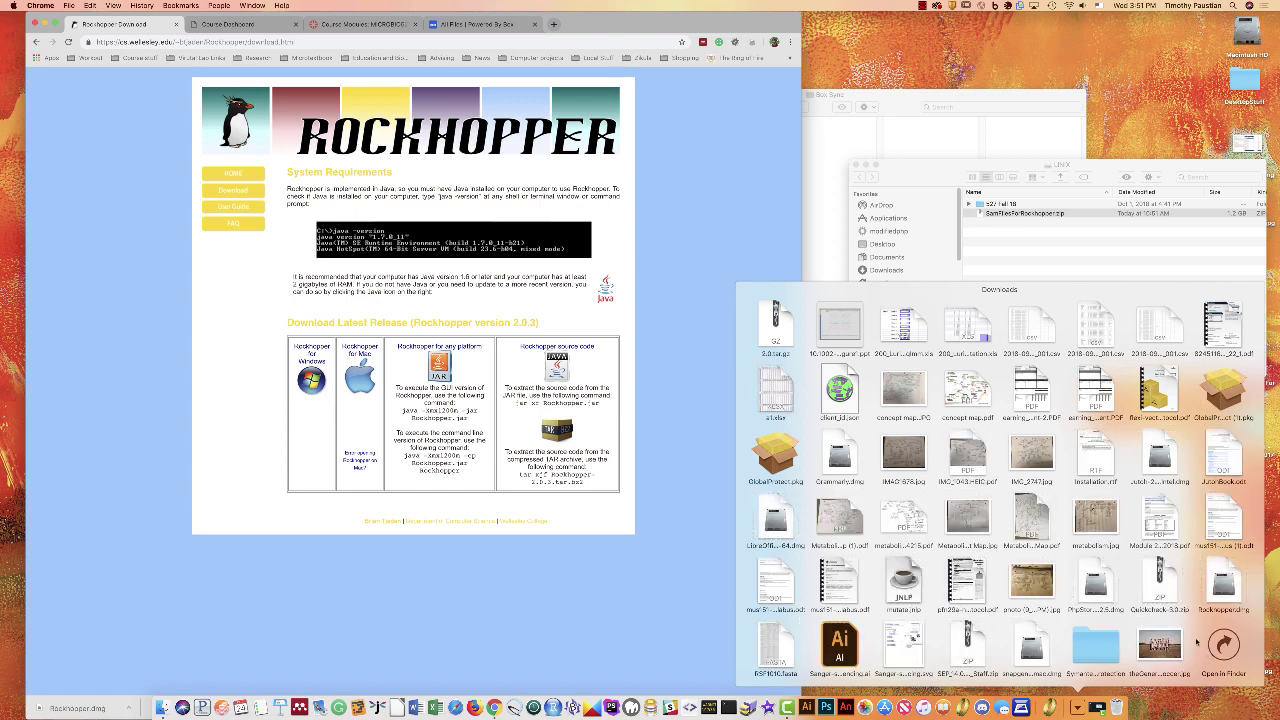
left_click(1223, 645)
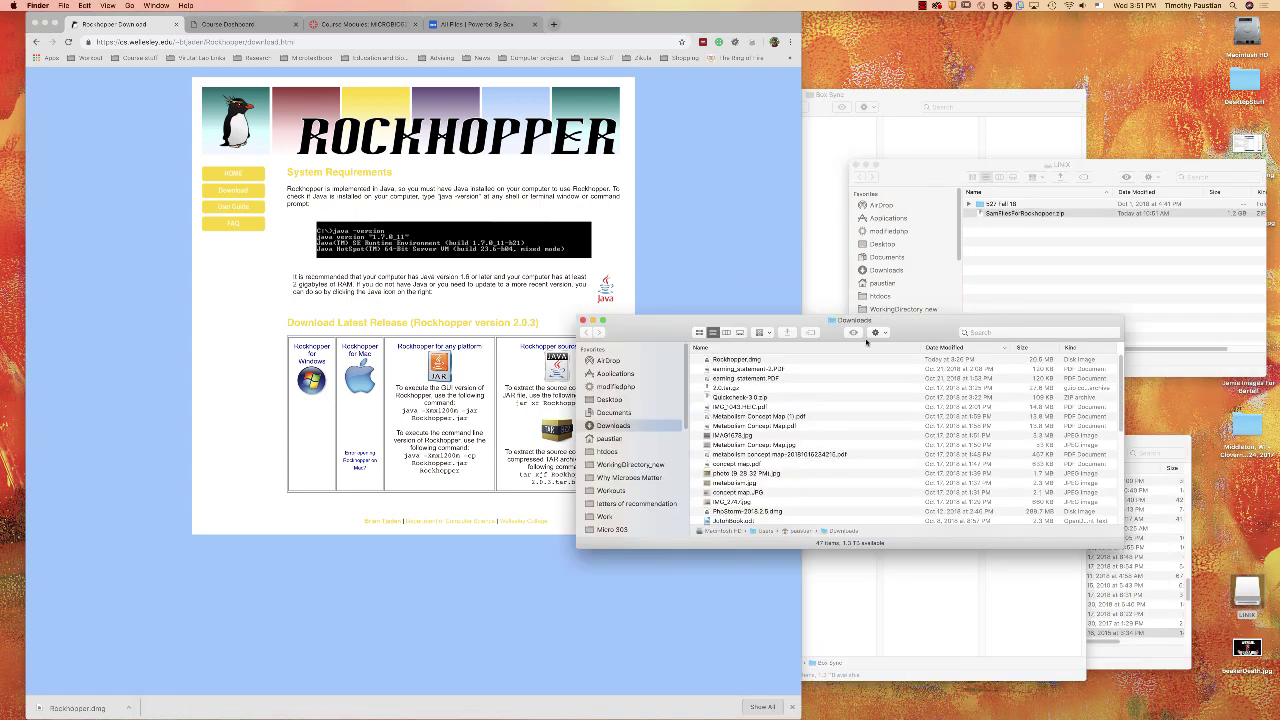
- Mount Rockhopper.dmg and show the Rockhopper disk image contents
left_click(750, 361)
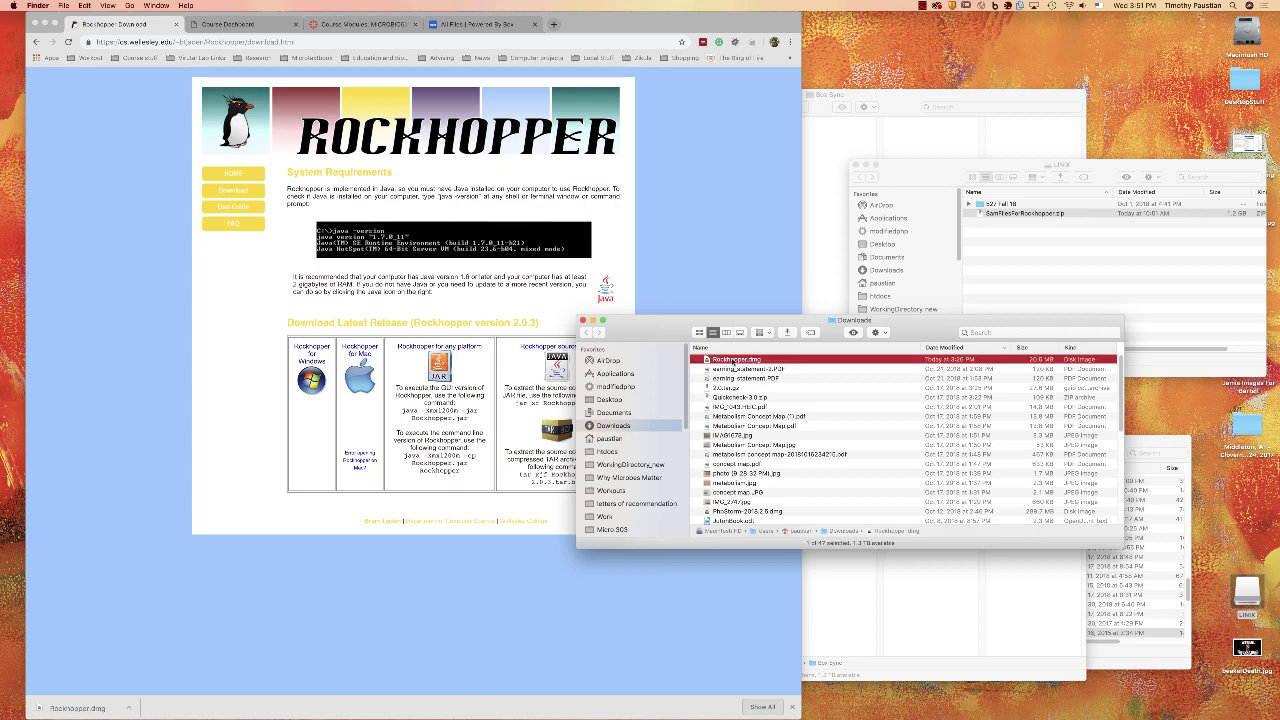
double_click(733, 360)
scroll(658, 443, "down", 5)
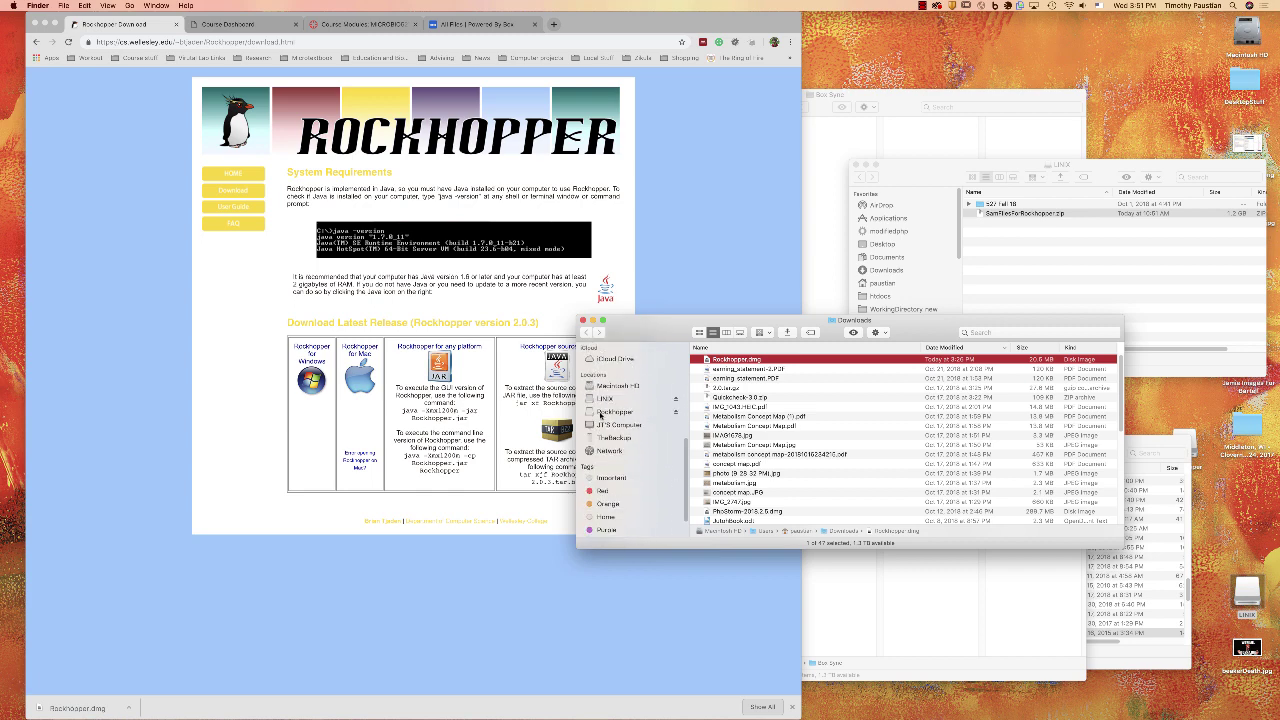
left_click(613, 412)
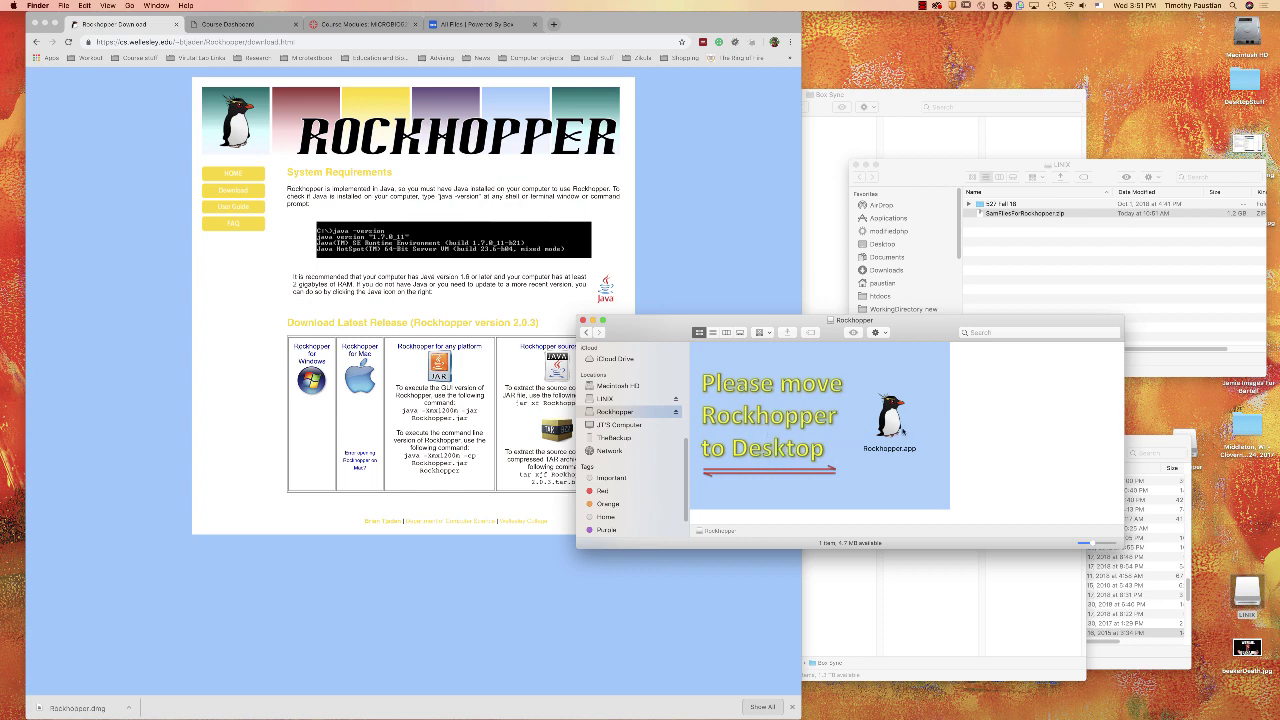
- Drag Rockhopper.app out of the disk image, stop at the replace warning, and show Applications
left_click(891, 431)
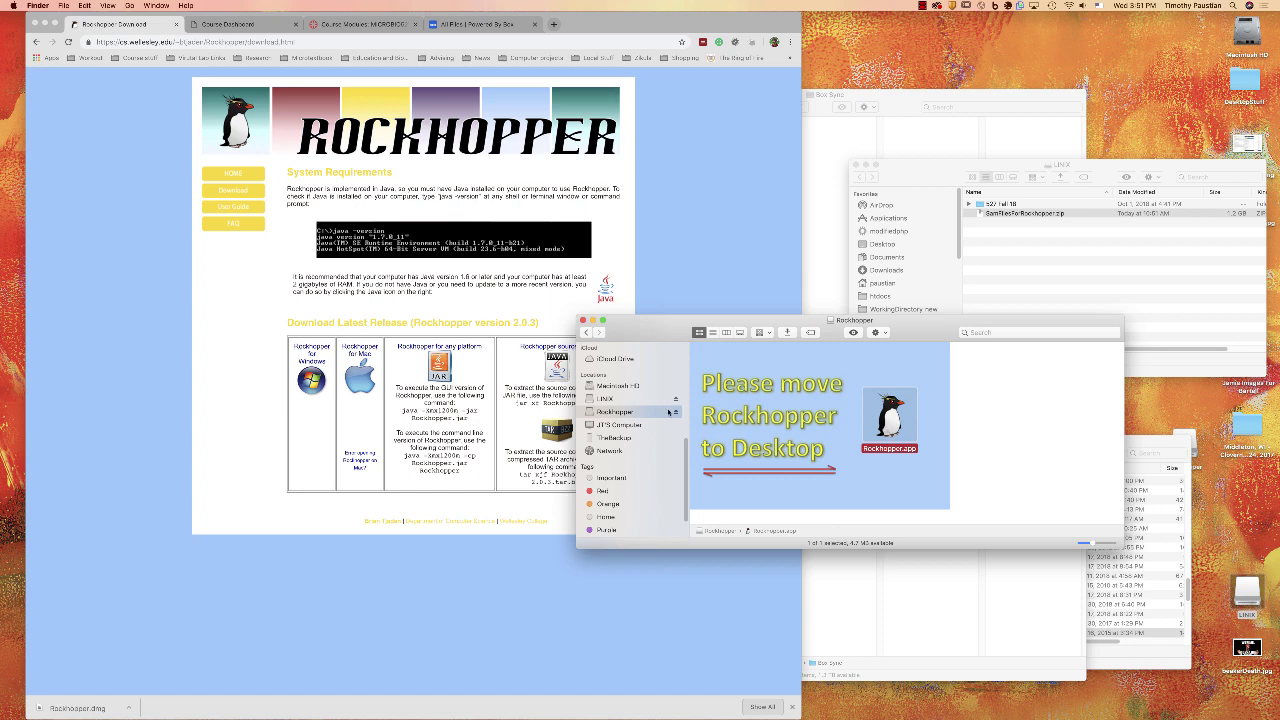
scroll(667, 416, "up", 5)
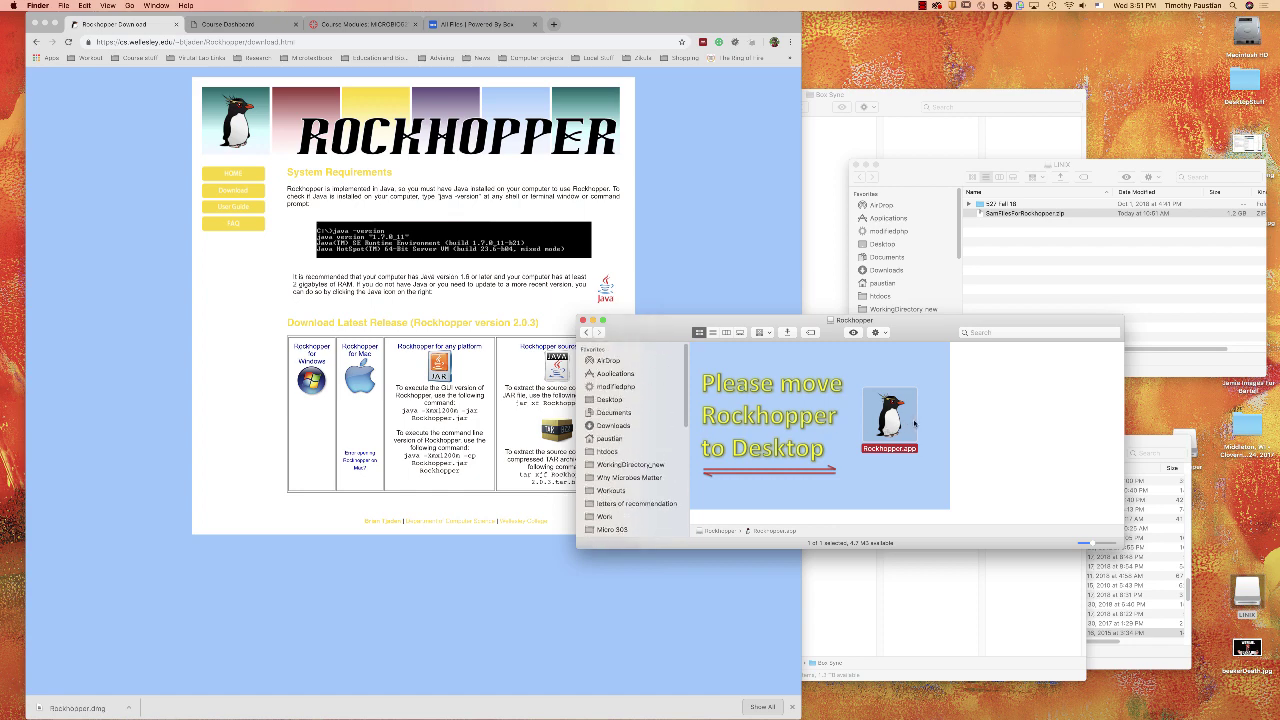
left_click_drag(891, 425, 784, 420)
left_click_drag(620, 375, 700, 392)
left_click_drag(780, 415, 626, 377)
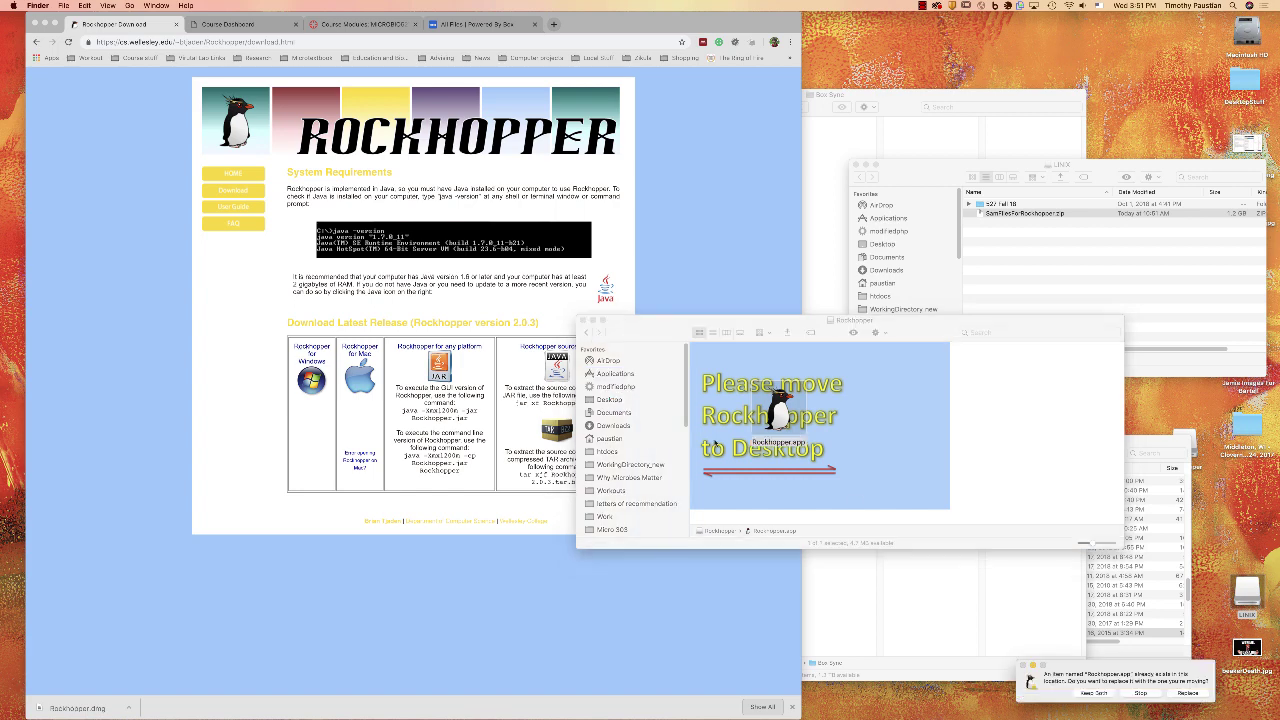
left_click(1138, 693)
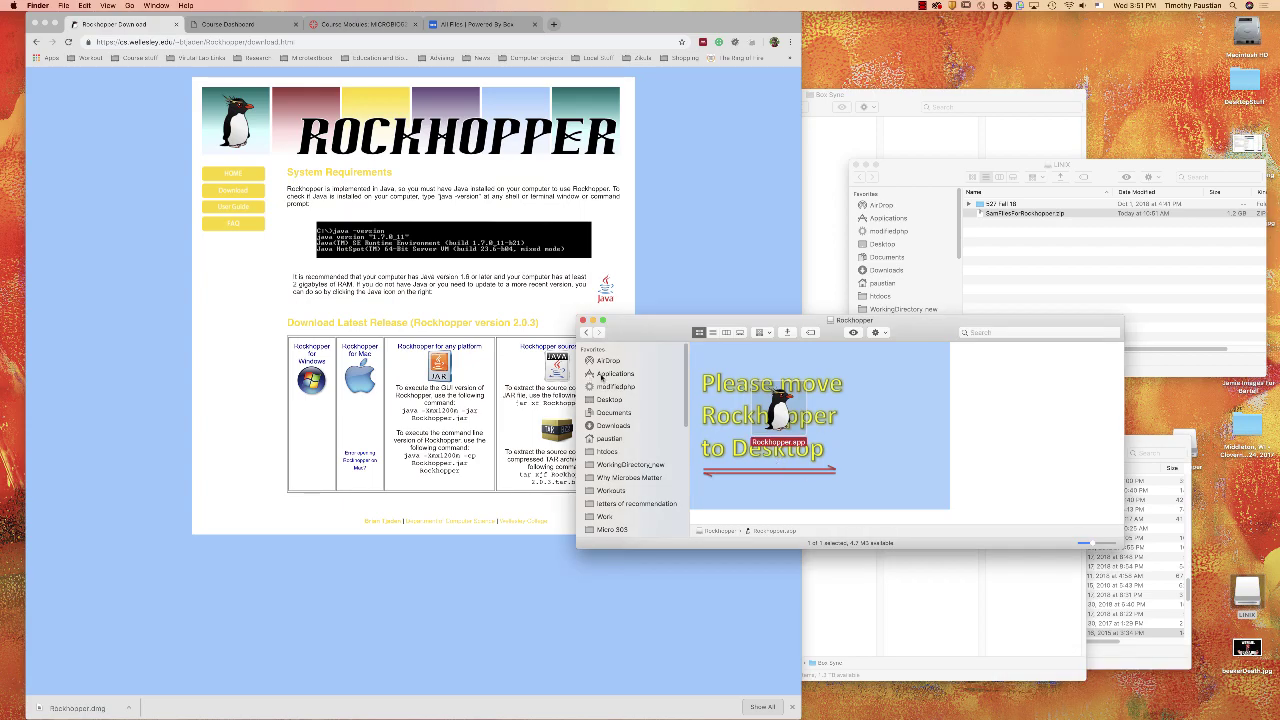
left_click(610, 374)
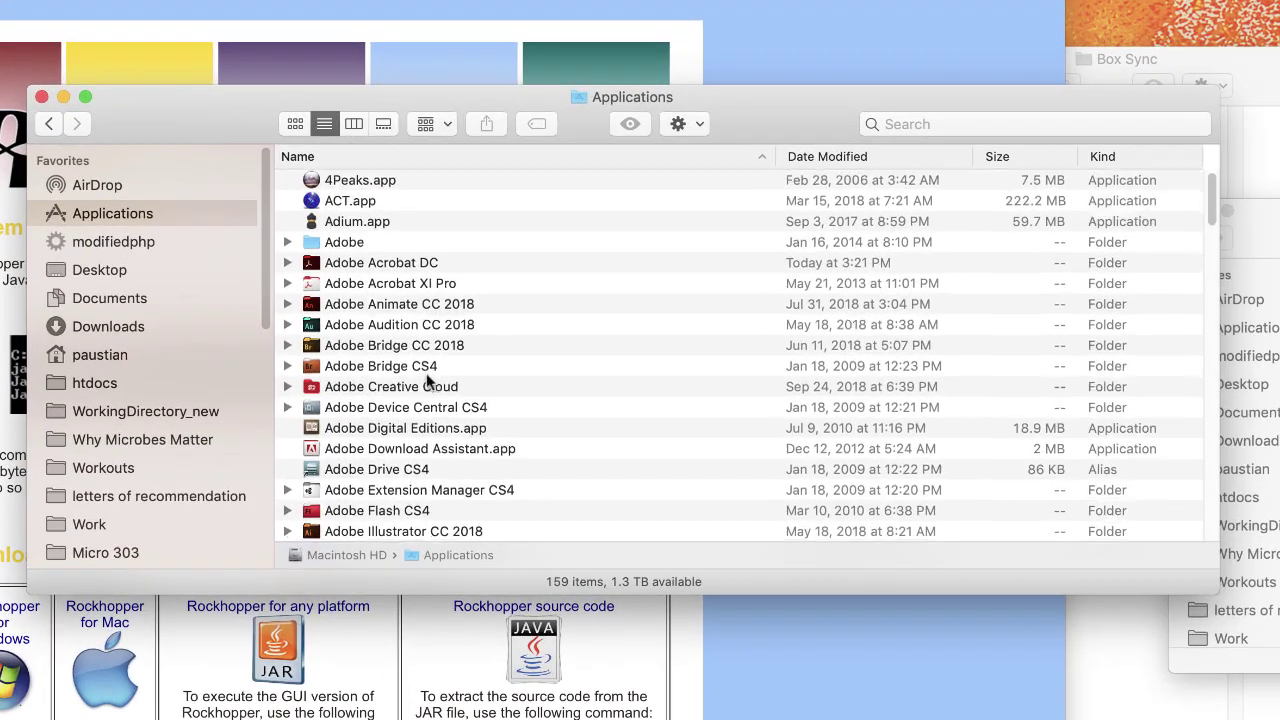
- Launch Rockhopper.app from the Applications folder, bringing up the Java SE 6 alert
scroll(760, 452, "down", 10)
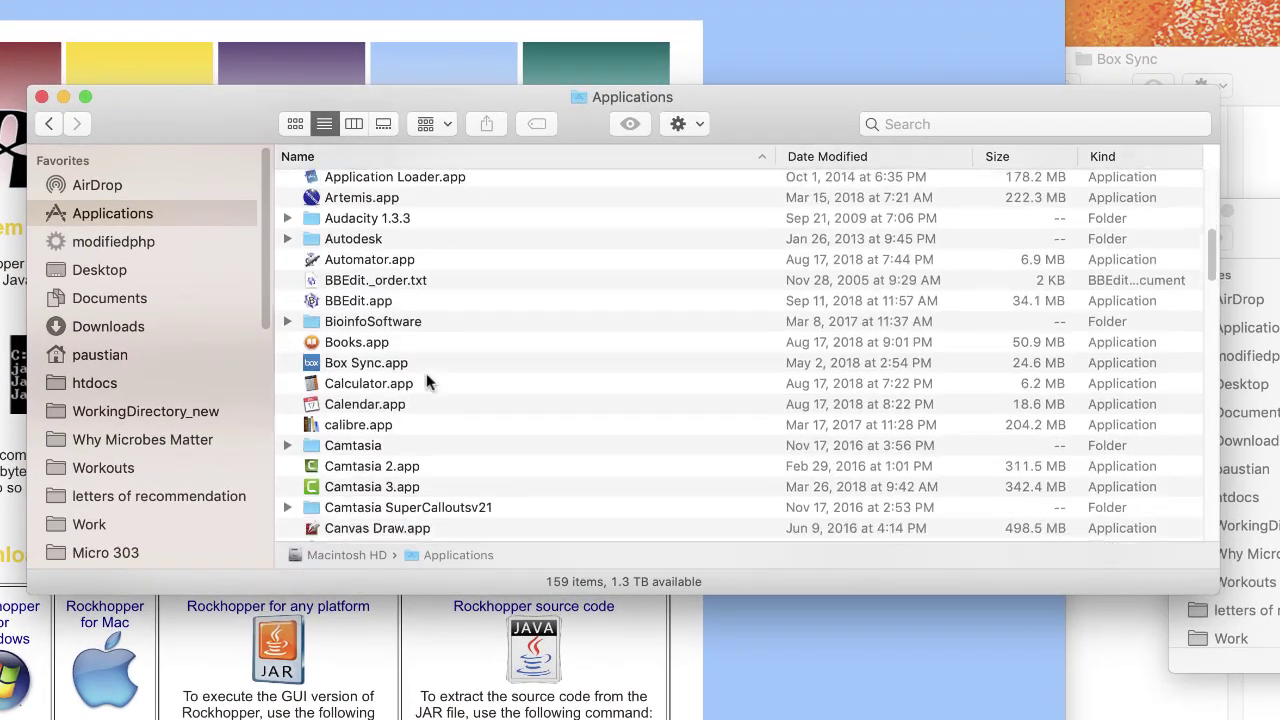
scroll(426, 373, "down", 15)
scroll(426, 373, "down", 15)
scroll(426, 373, "down", 2)
left_click(376, 363)
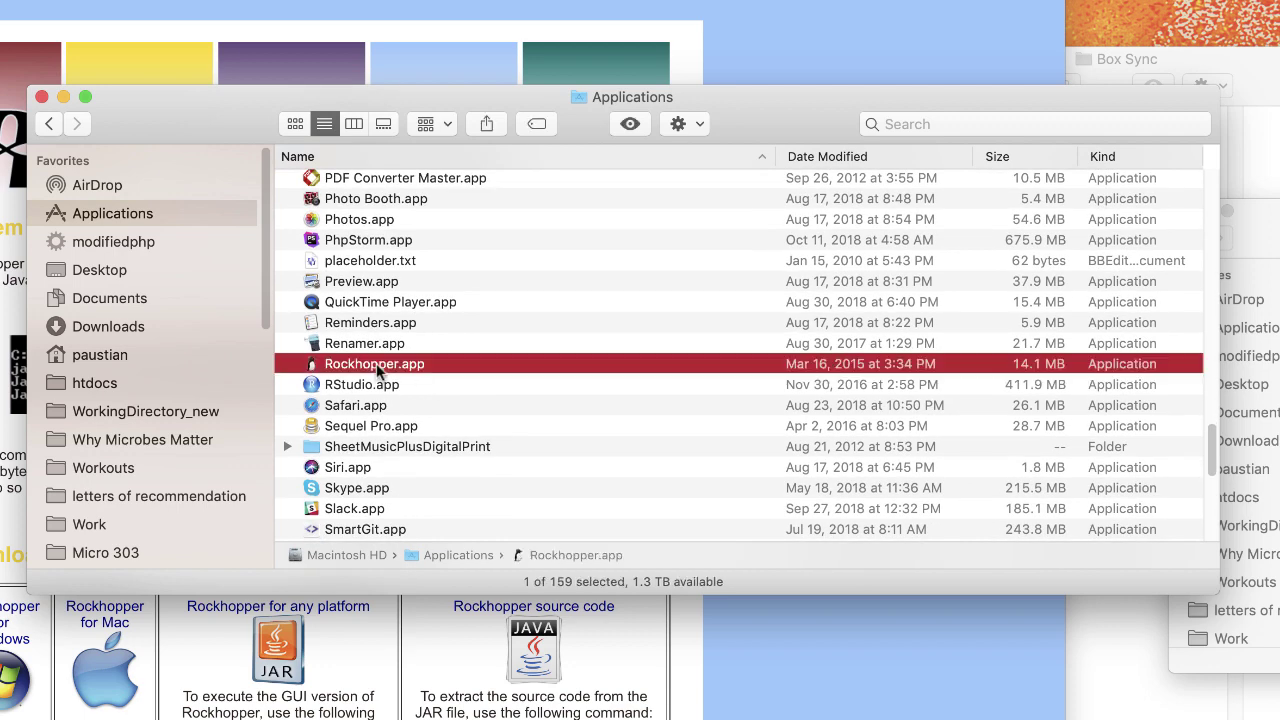
double_click(376, 363)
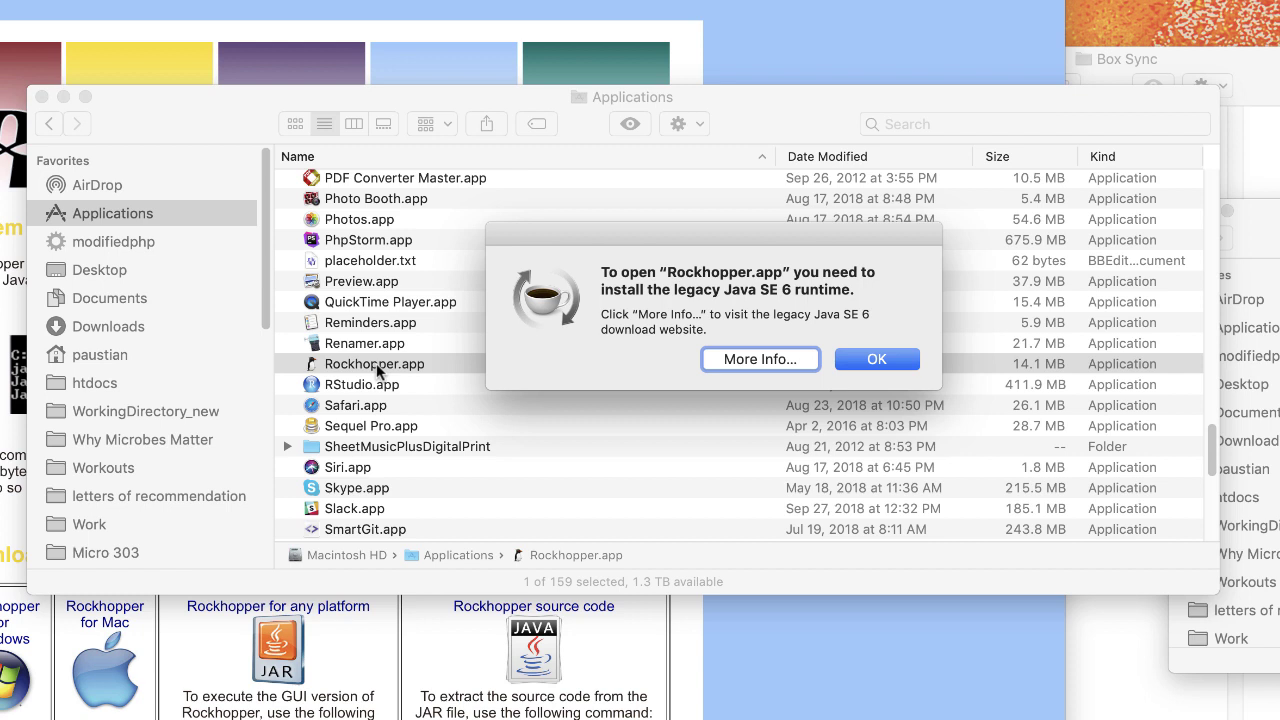
- Download Java for OS X 2017-001 from Apple's page and open javaforosx.dmg
left_click(760, 359)
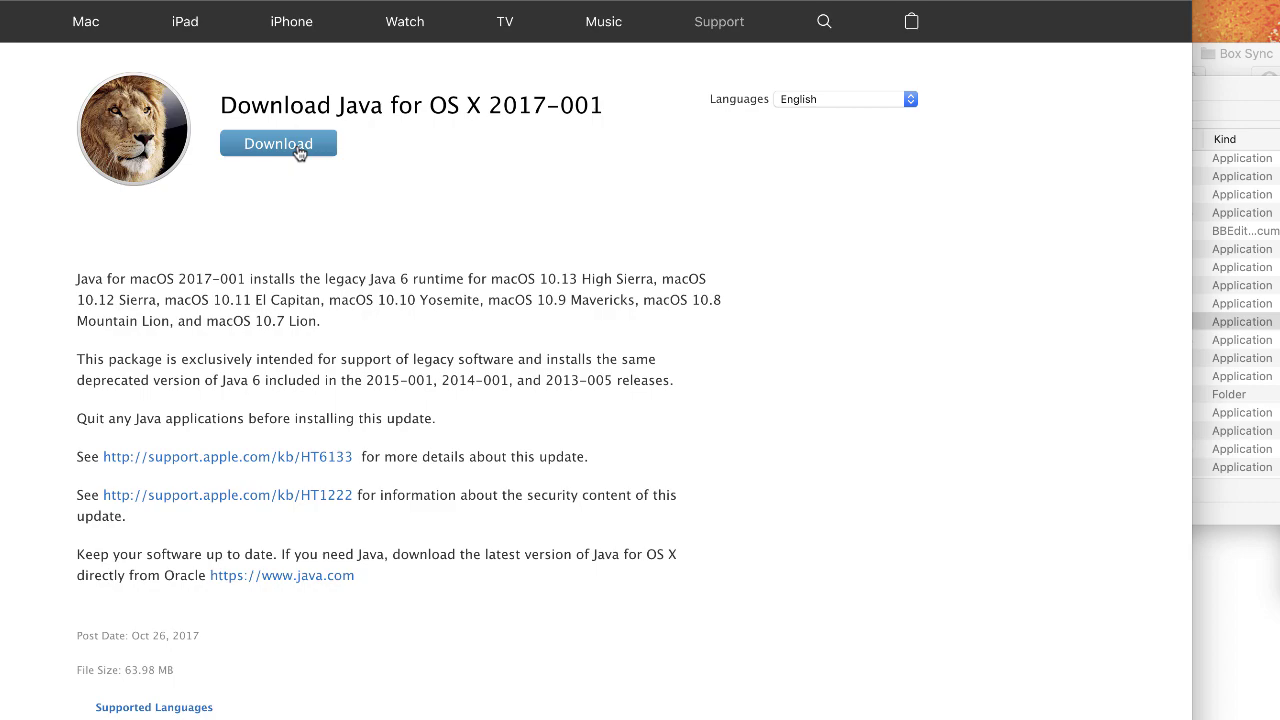
left_click(300, 153)
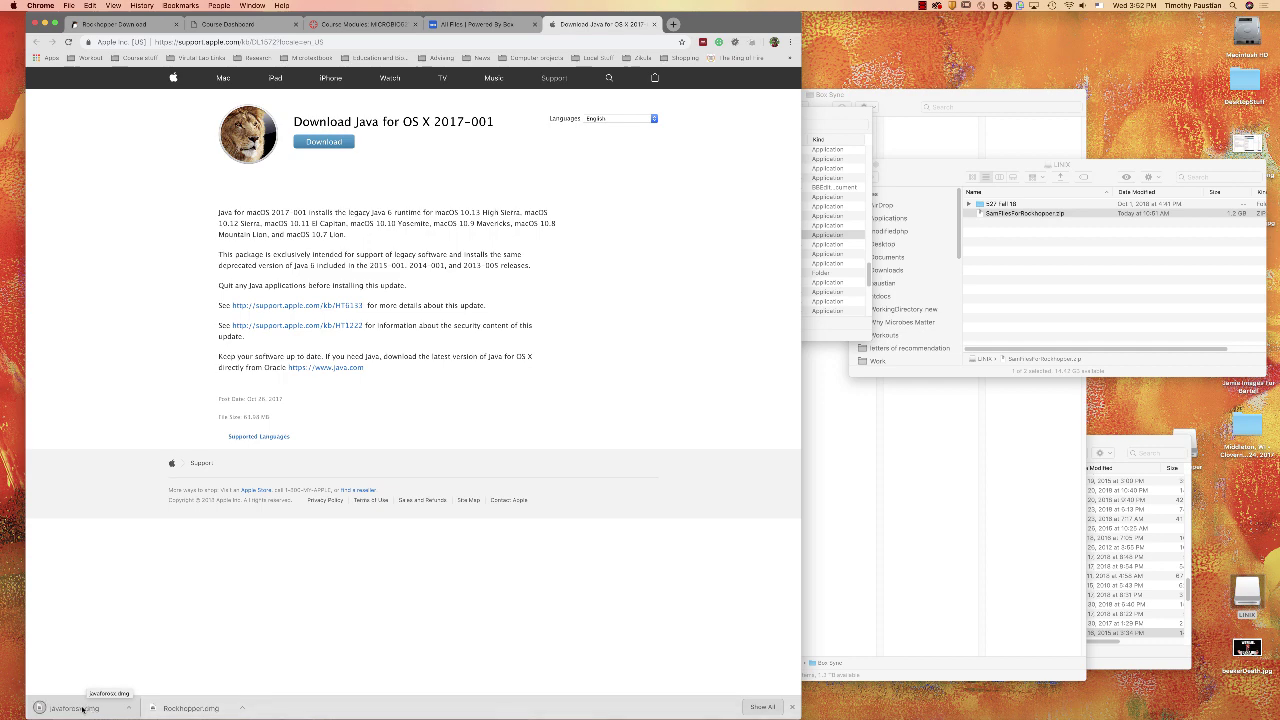
left_click(85, 708)
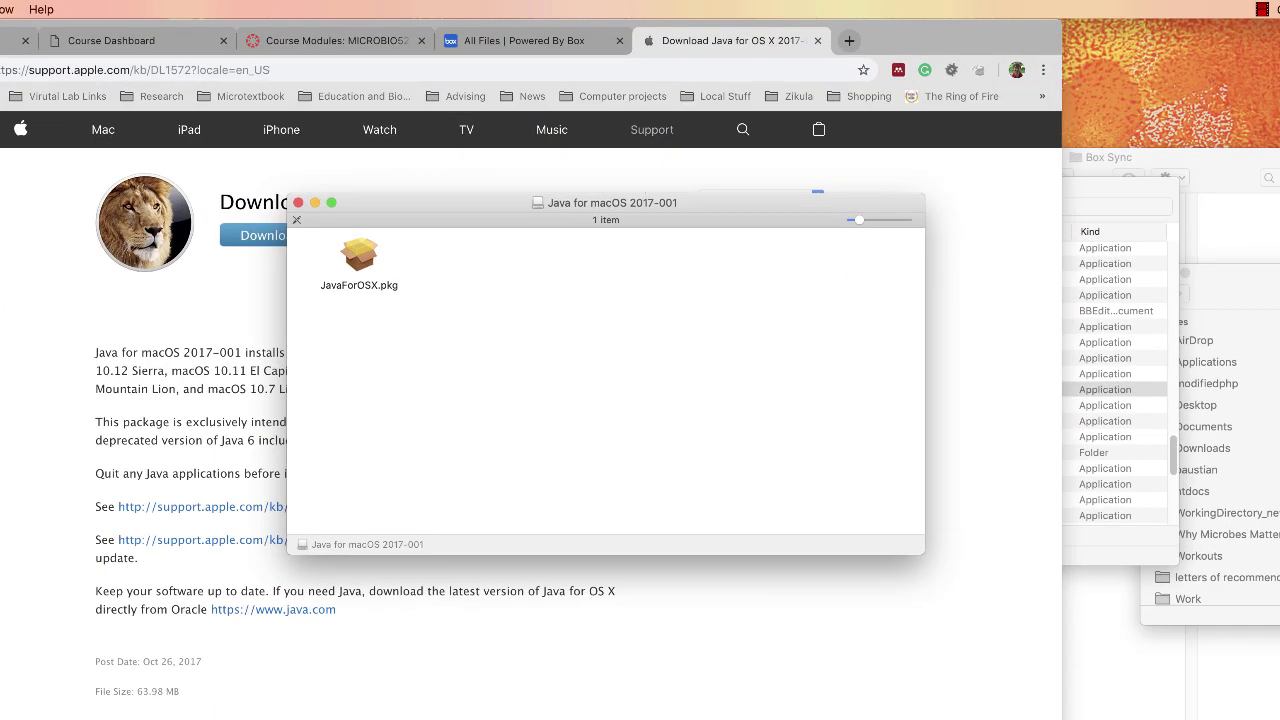
- Run JavaForOSX.pkg, accept the license, and start the Java installation
double_click(366, 260)
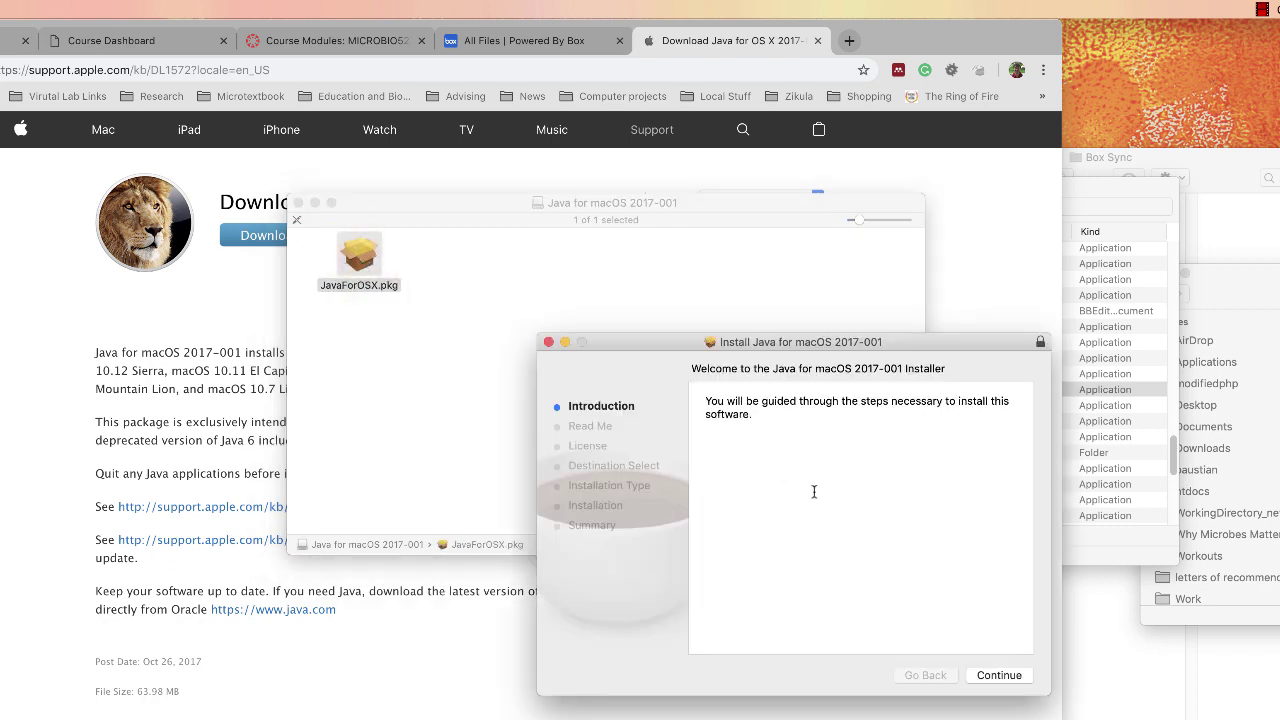
left_click(1003, 677)
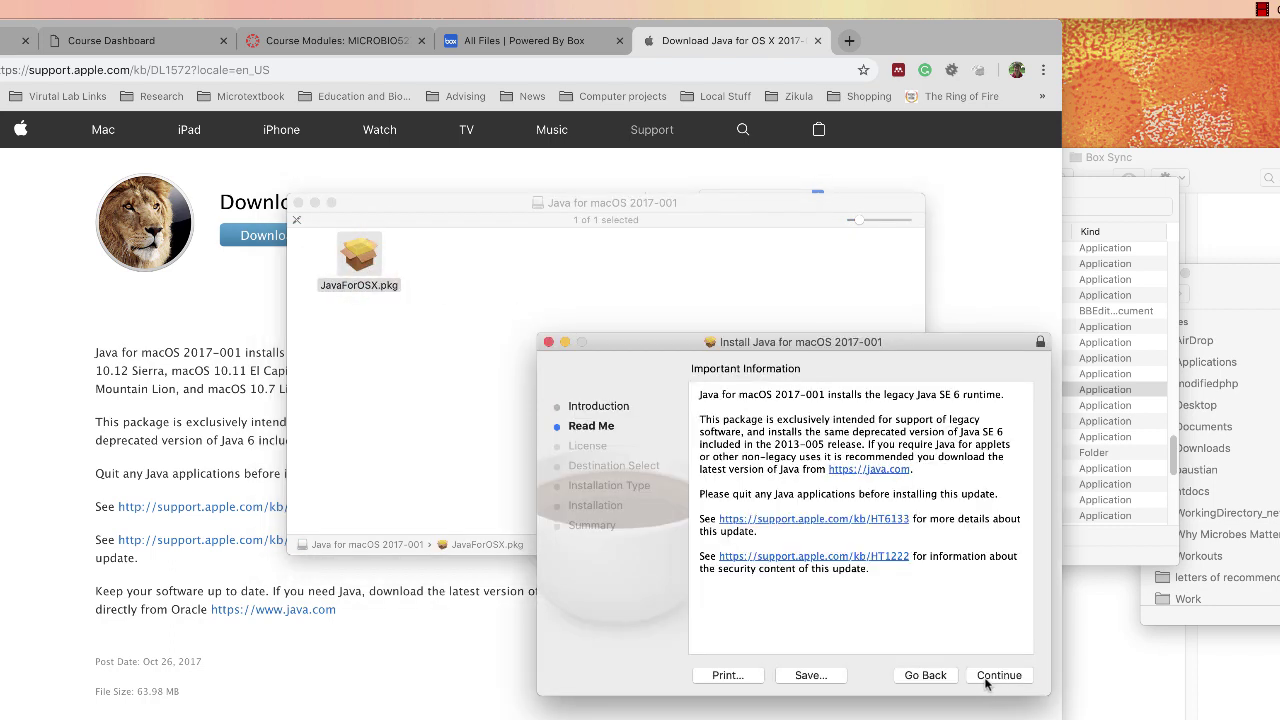
left_click(1000, 679)
left_click(1000, 679)
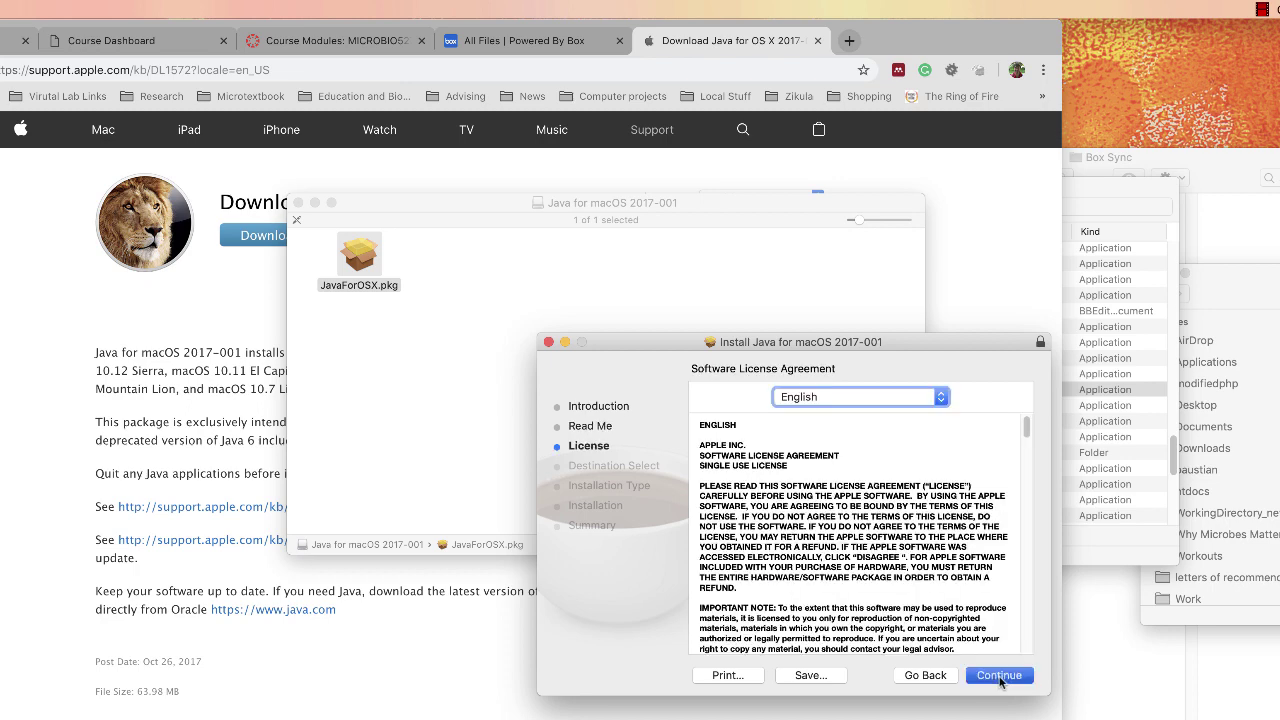
left_click(960, 476)
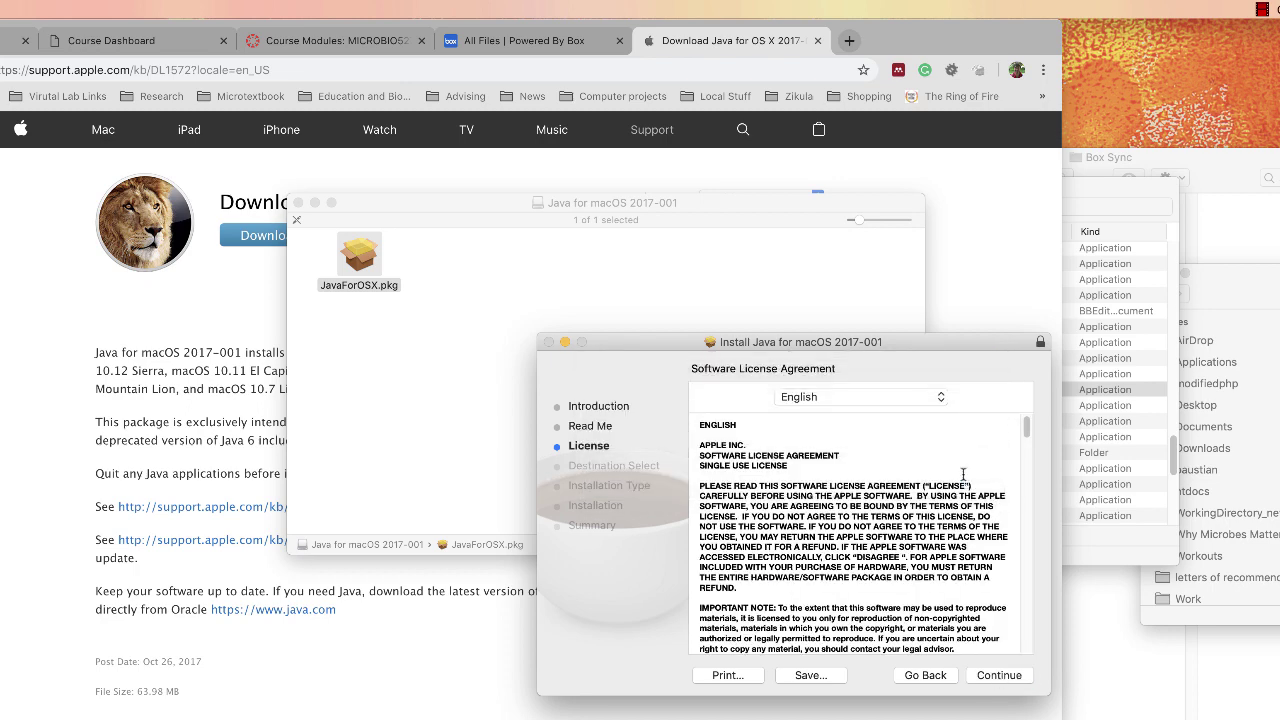
left_click(1003, 676)
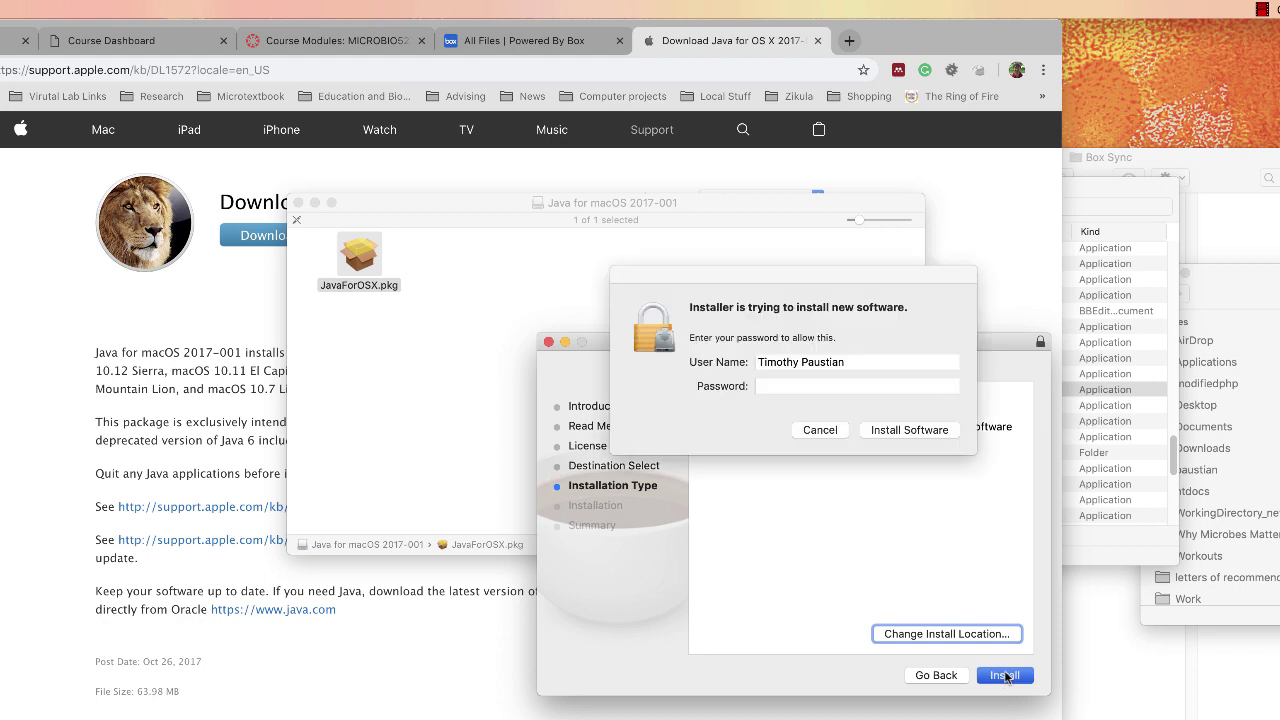
- Authorize with the admin password, close the finished installer, and move it to the Trash
type("********")
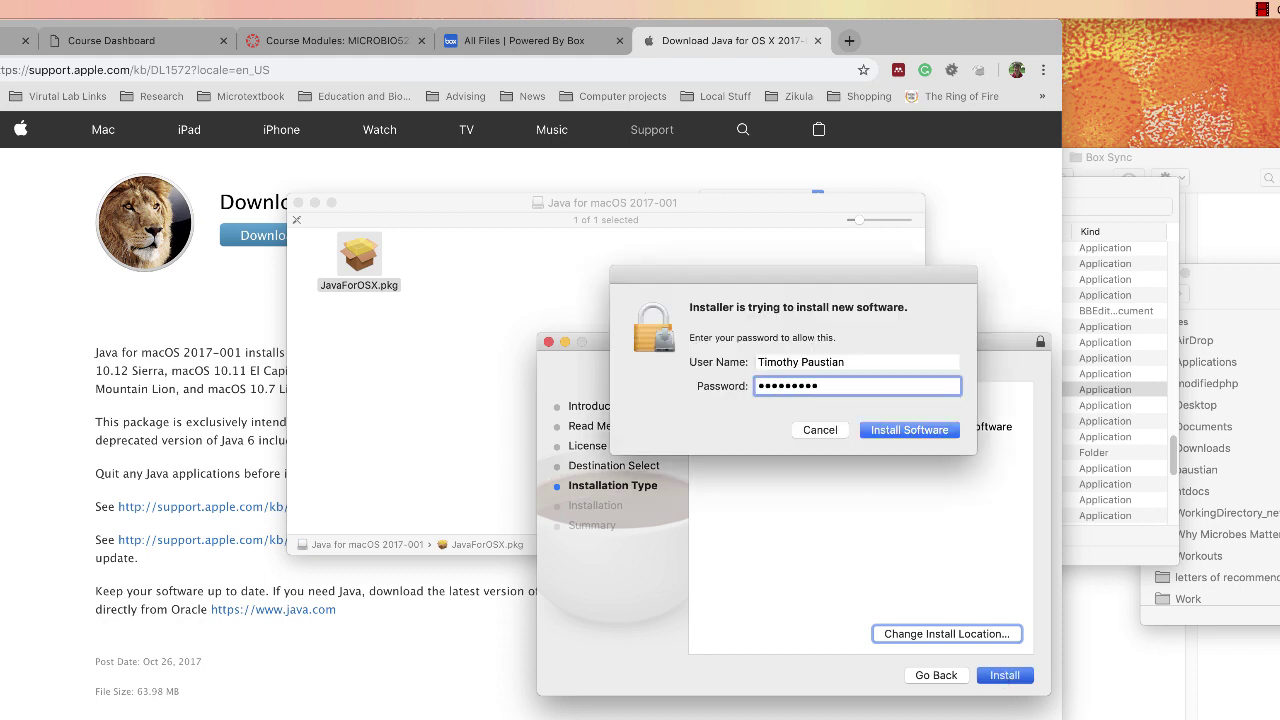
key("Return")
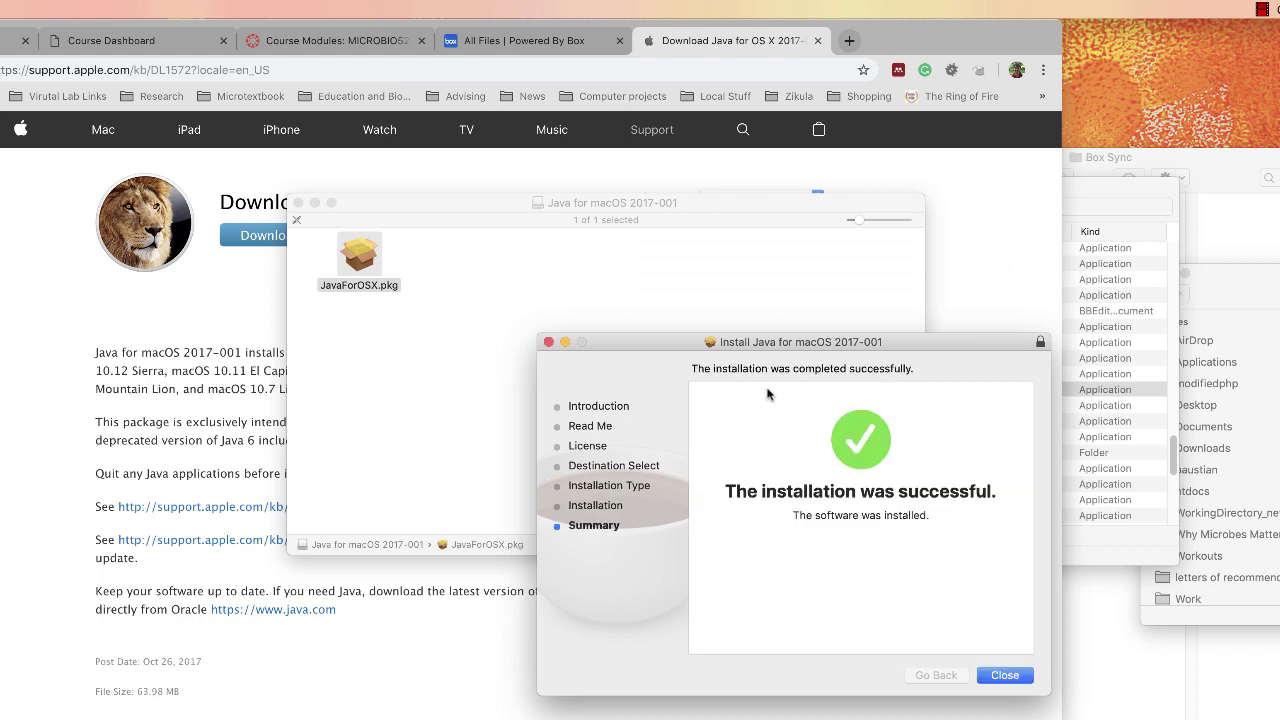
left_click(1005, 677)
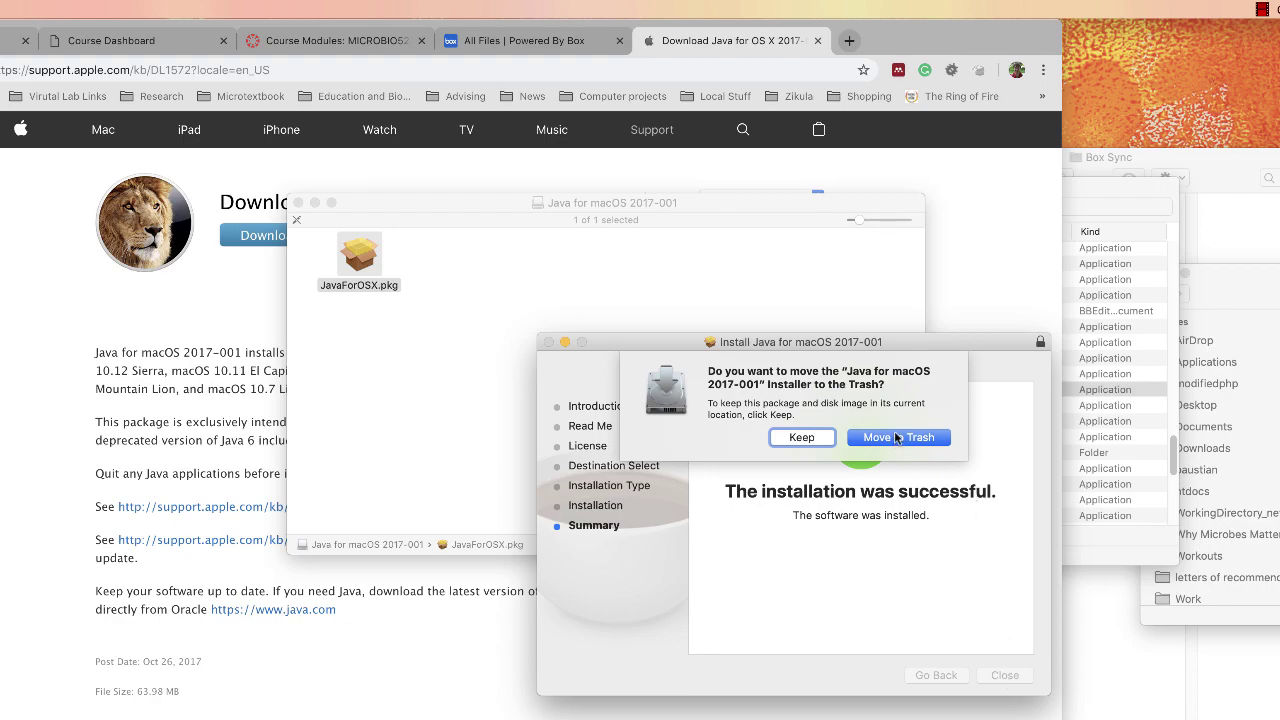
left_click(897, 437)
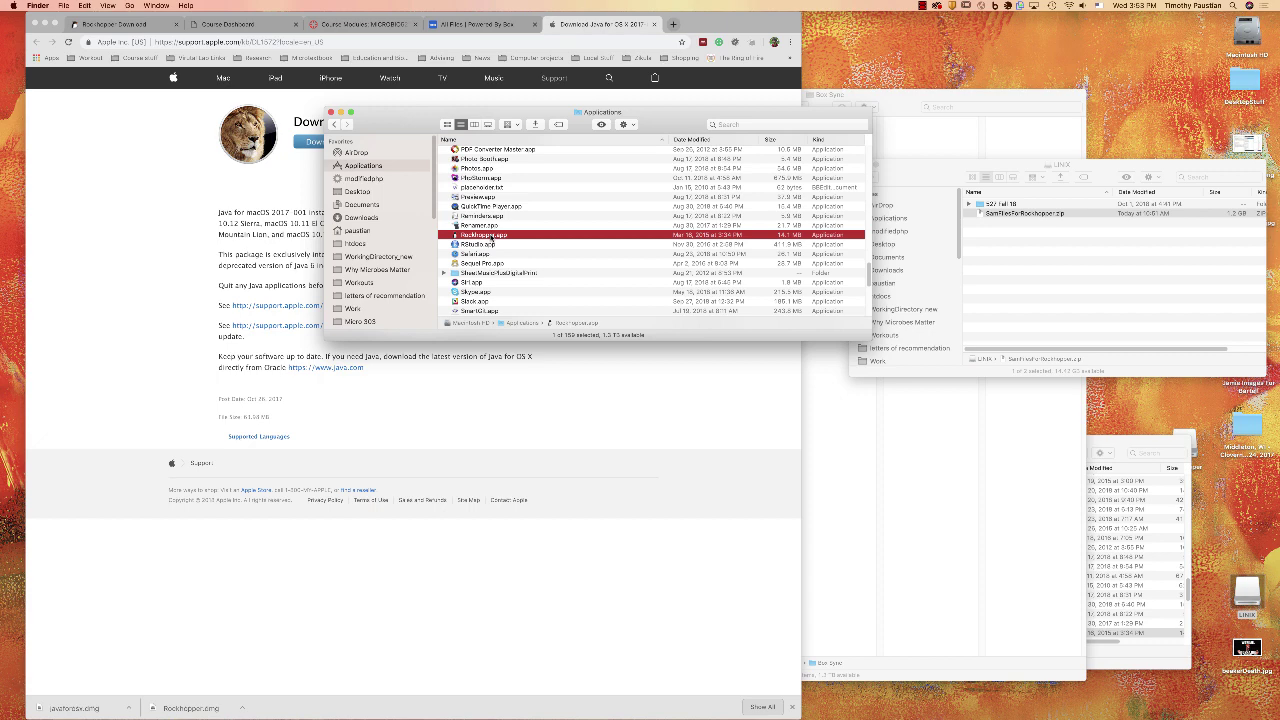
- Launch Rockhopper, move its window to the upper left, and return to Chrome's Course Modules tab
double_click(490, 237)
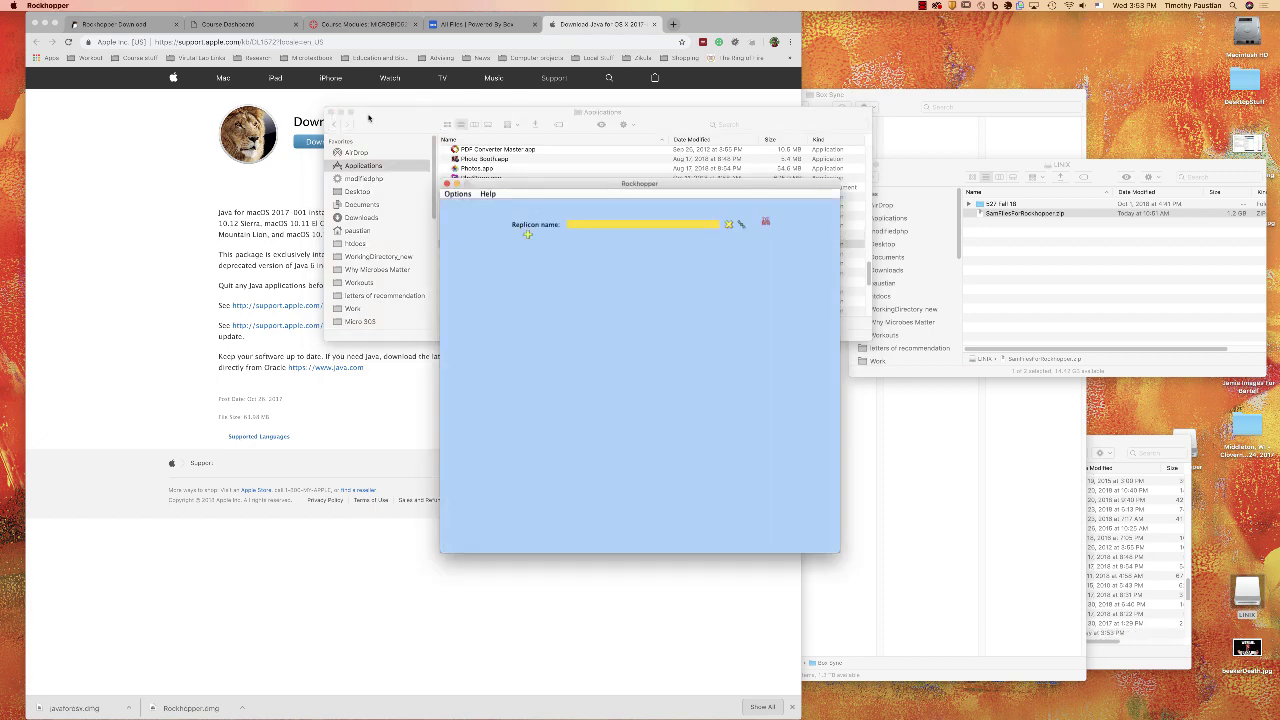
left_click_drag(552, 187, 461, 157)
left_click_drag(332, 85, 255, 48)
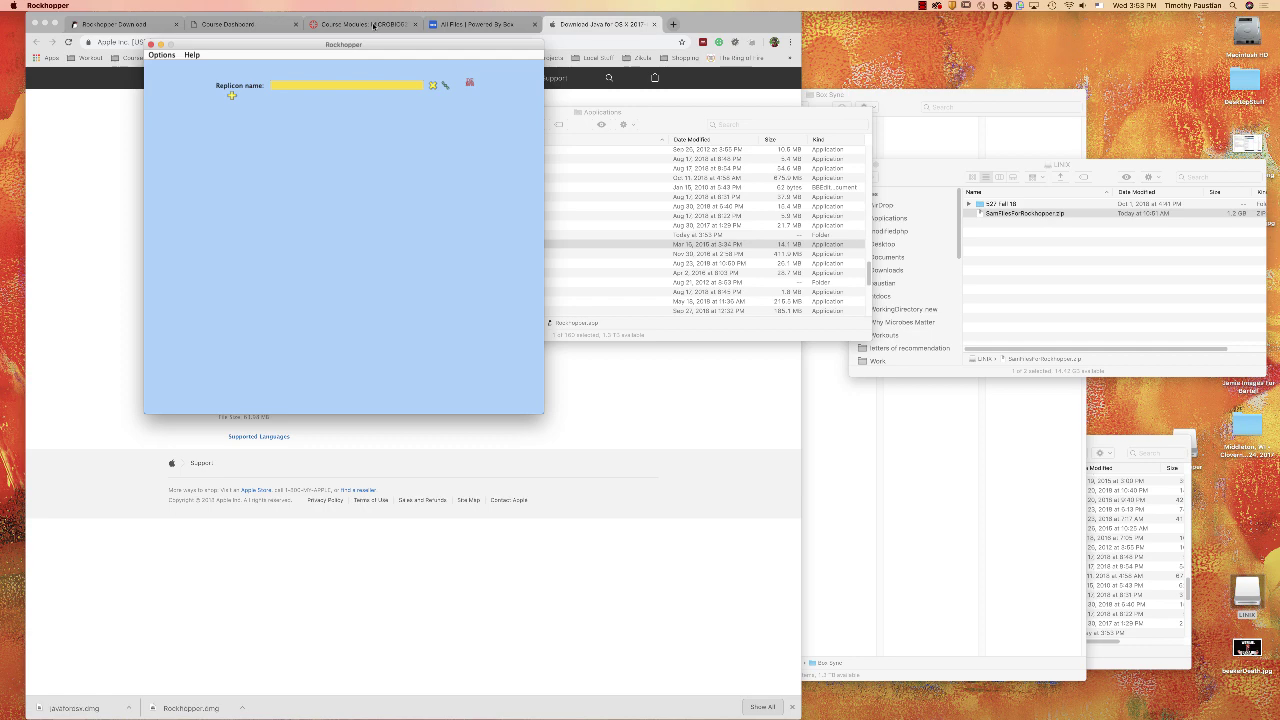
left_click(373, 26)
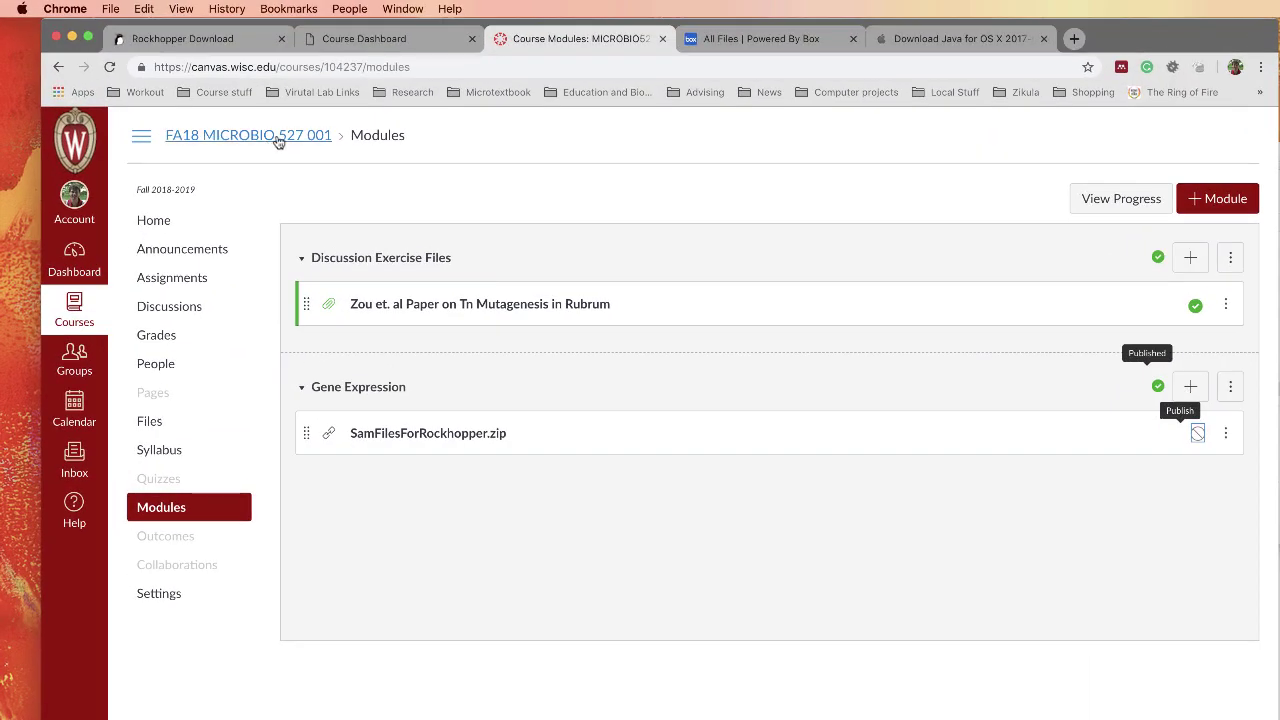
- Publish SamFilesForRockhopper.zip in the Gene Expression module and download it from its item page
left_click(186, 507)
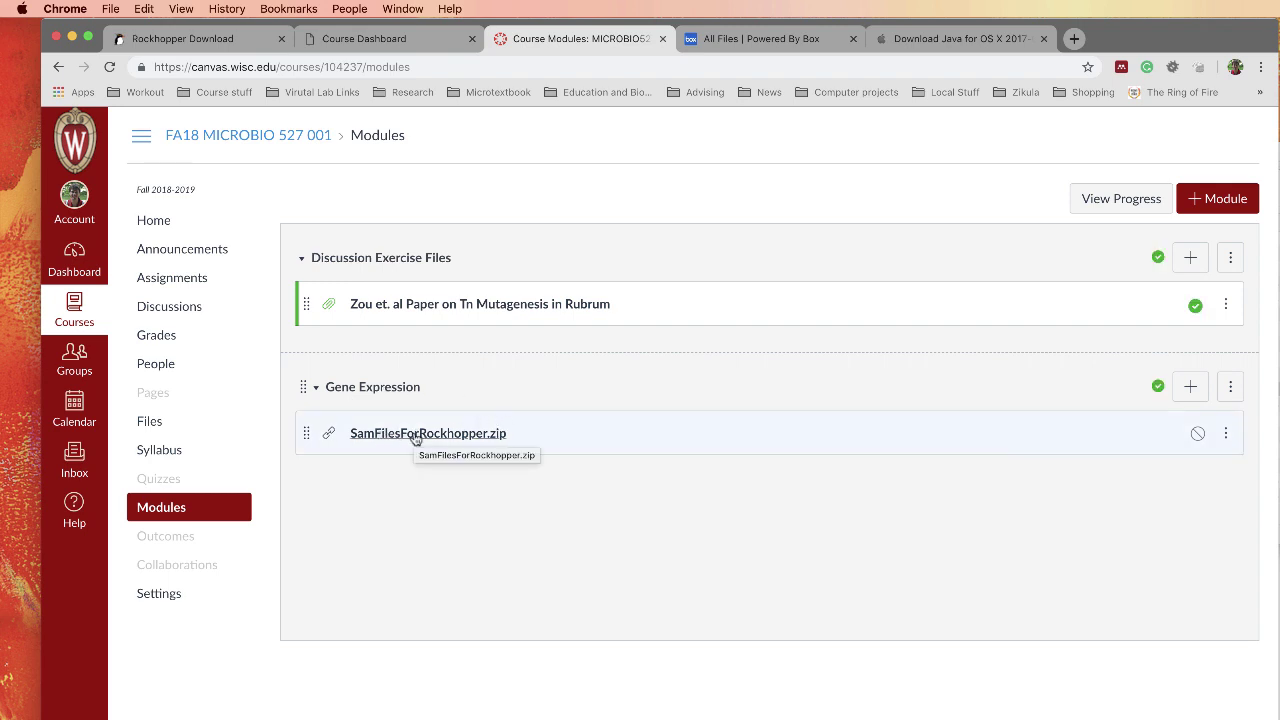
left_click(1197, 433)
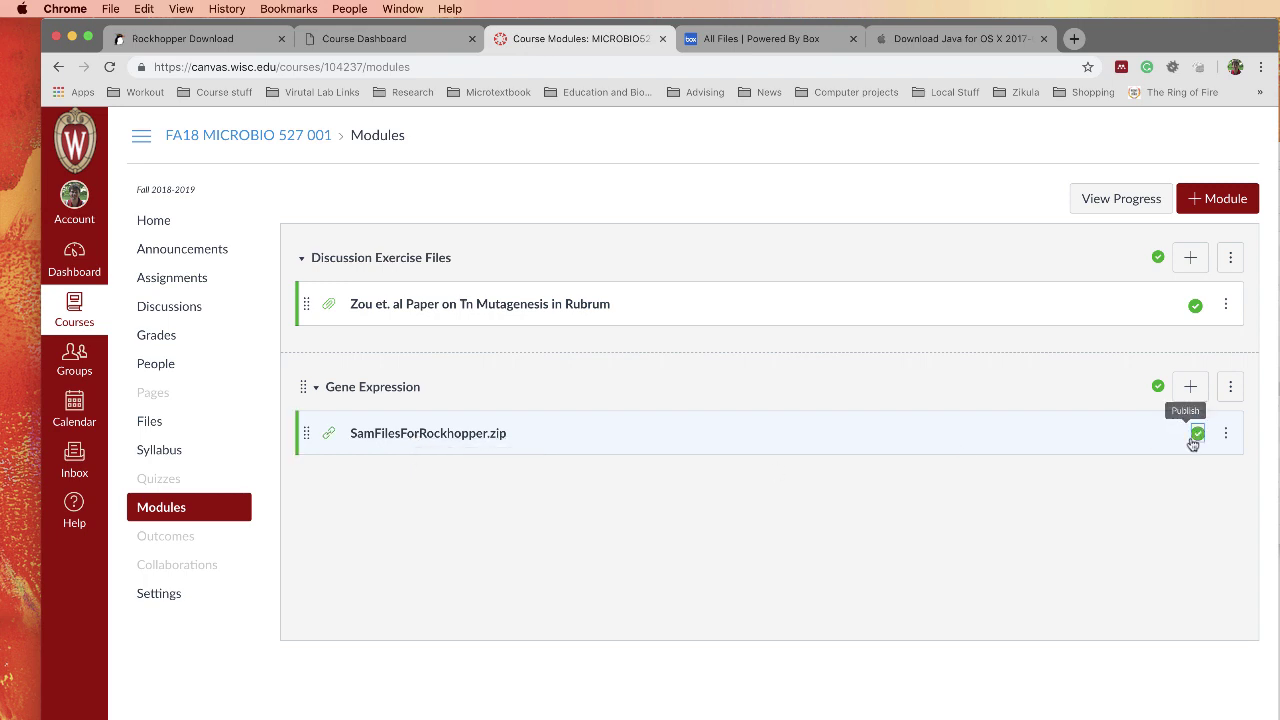
left_click(451, 434)
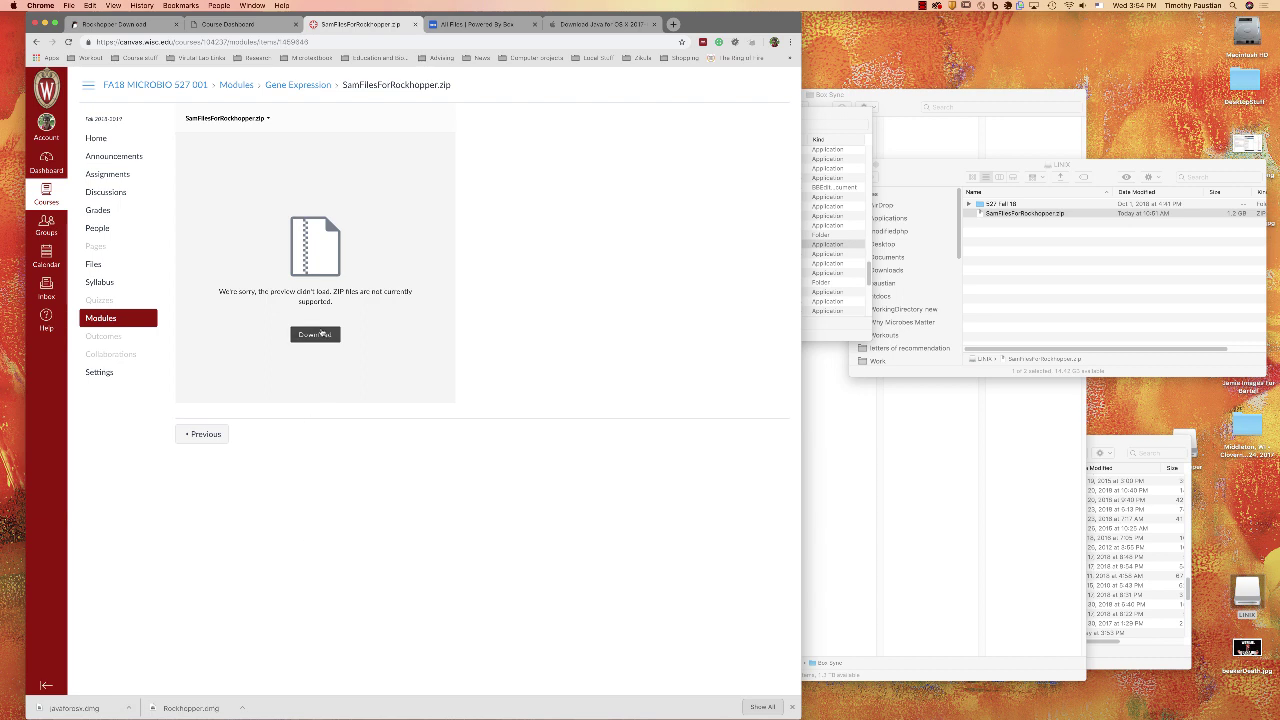
left_click(322, 337)
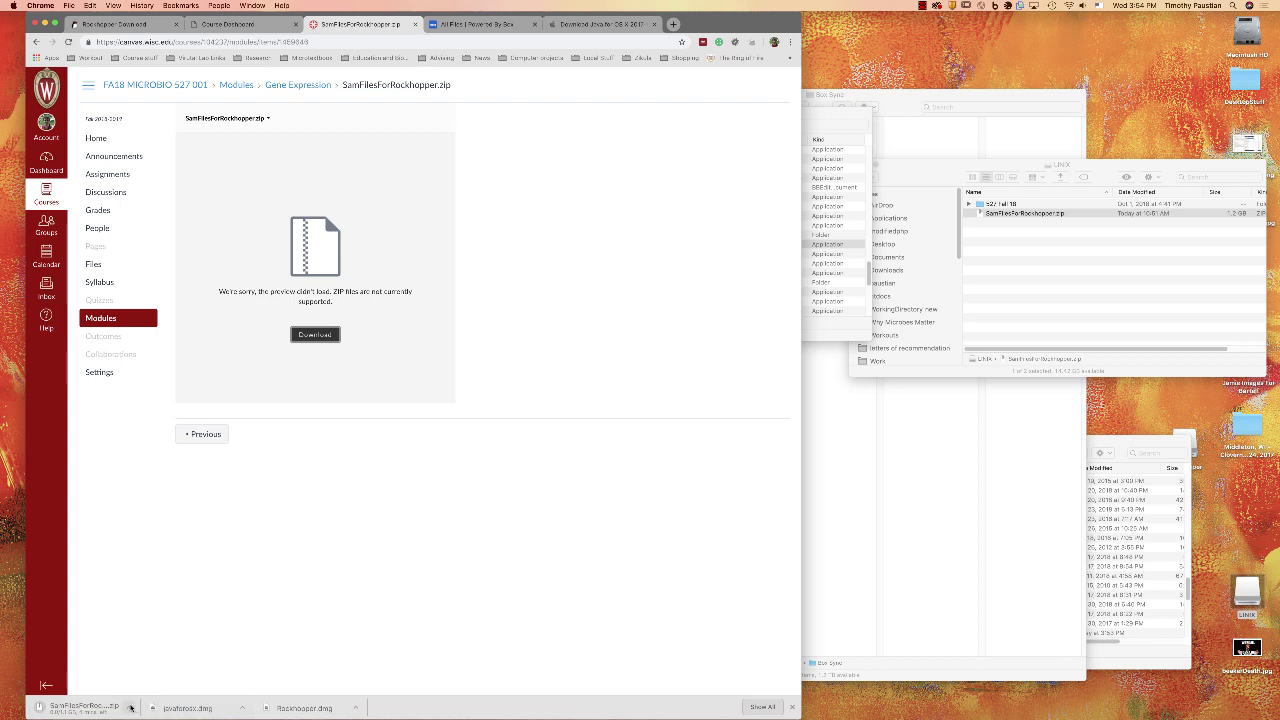
- Cancel the Chrome zip download and expand SamFilesForRockhopper.zip in the LINX Finder window
left_click(130, 708)
left_click(165, 708)
left_click_drag(994, 173, 530, 95)
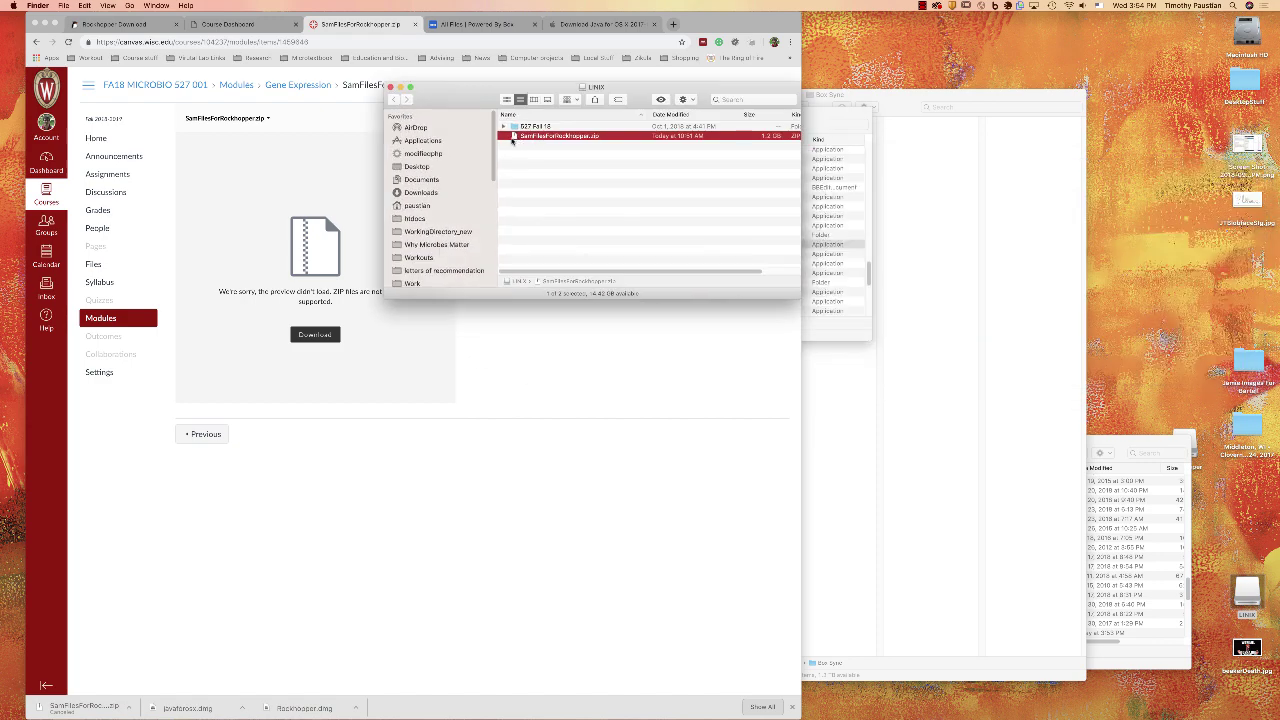
double_click(515, 137)
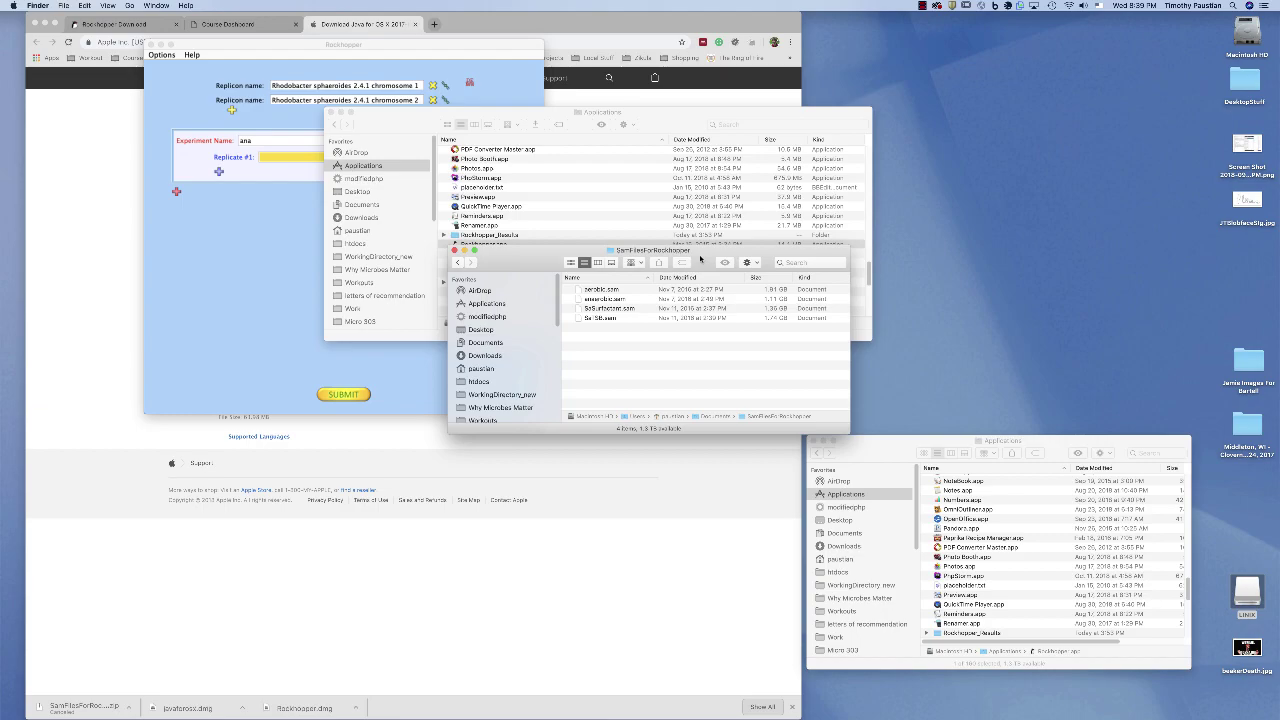
- Confirm from Finder's title path popup that SamFilesForRockhopper sits inside Documents
left_click(600, 250, "super")
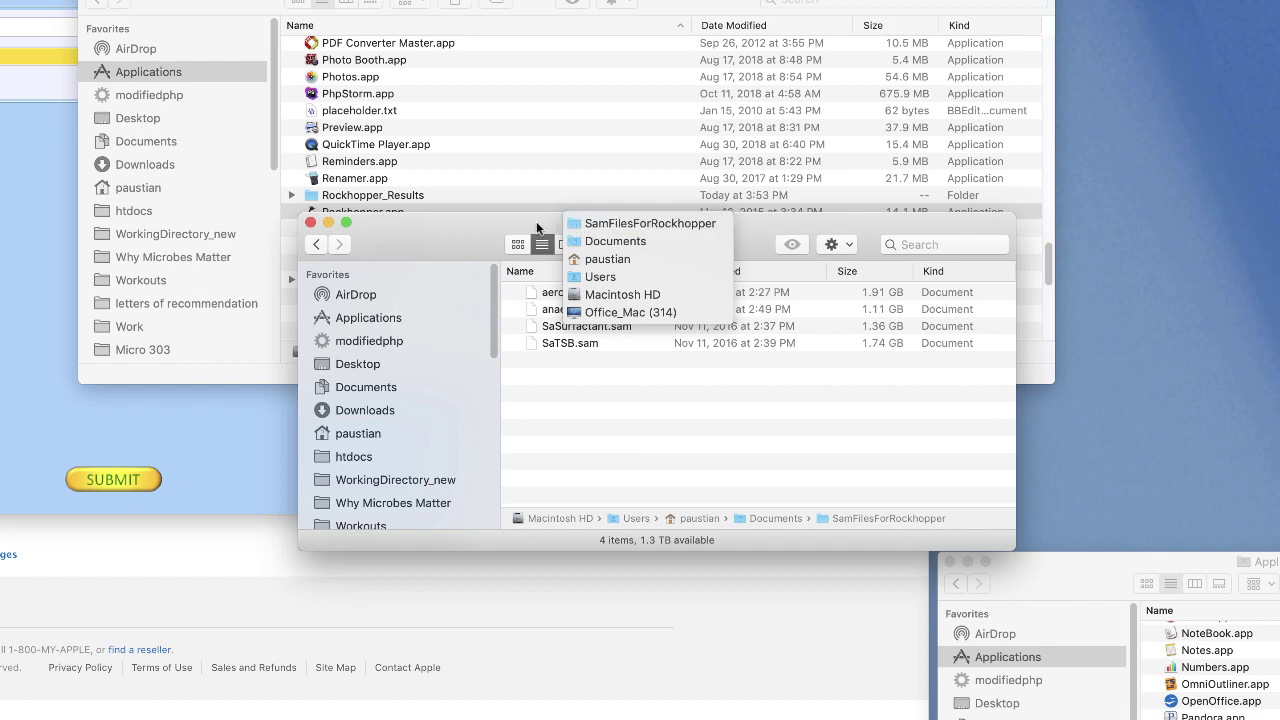
left_click(536, 221)
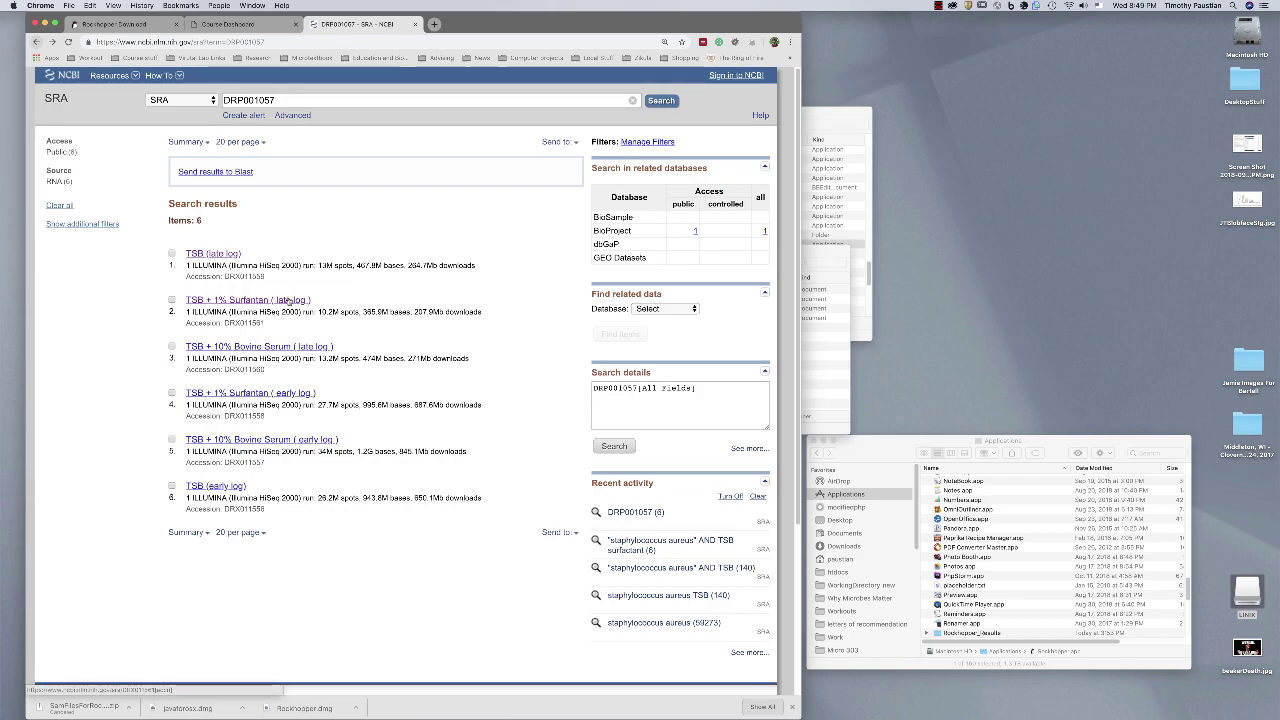
- Open the DRX011559 'TSB (late log)' record for Staphylococcus aureus Newman, then switch applications
left_click(229, 258)
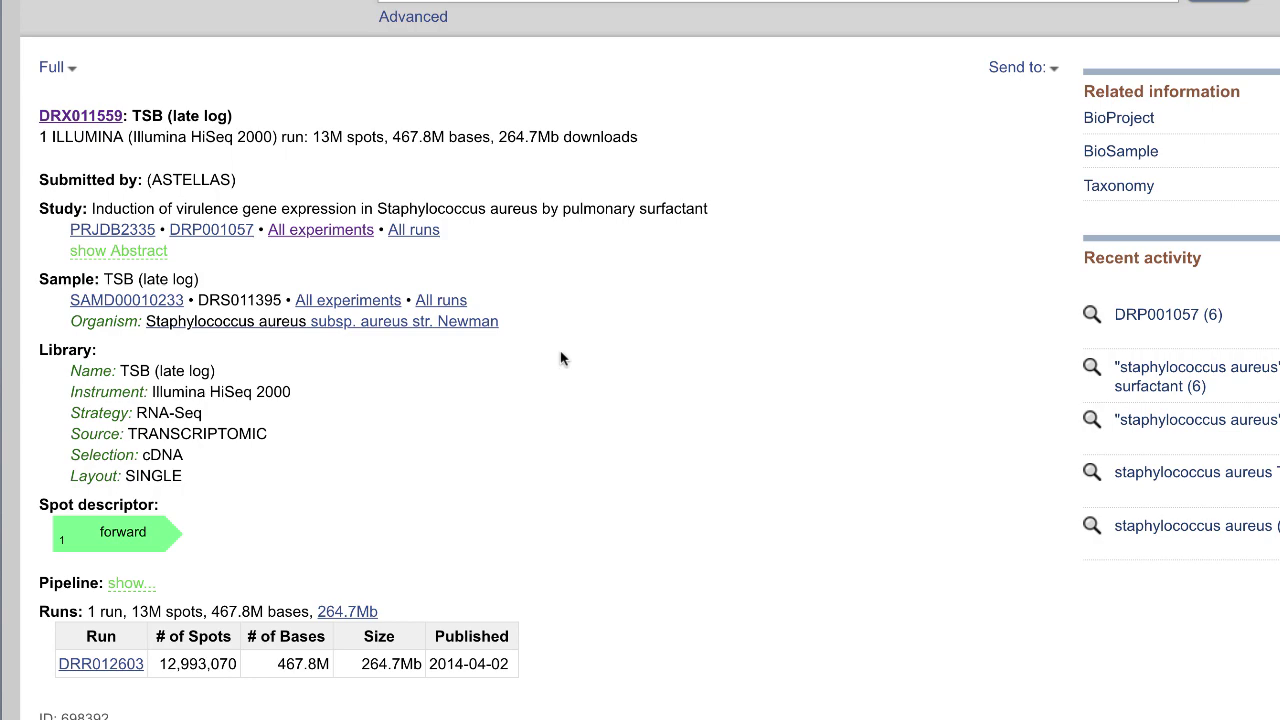
key("super+Tab")
key("super+Tab")
key("super+Tab")
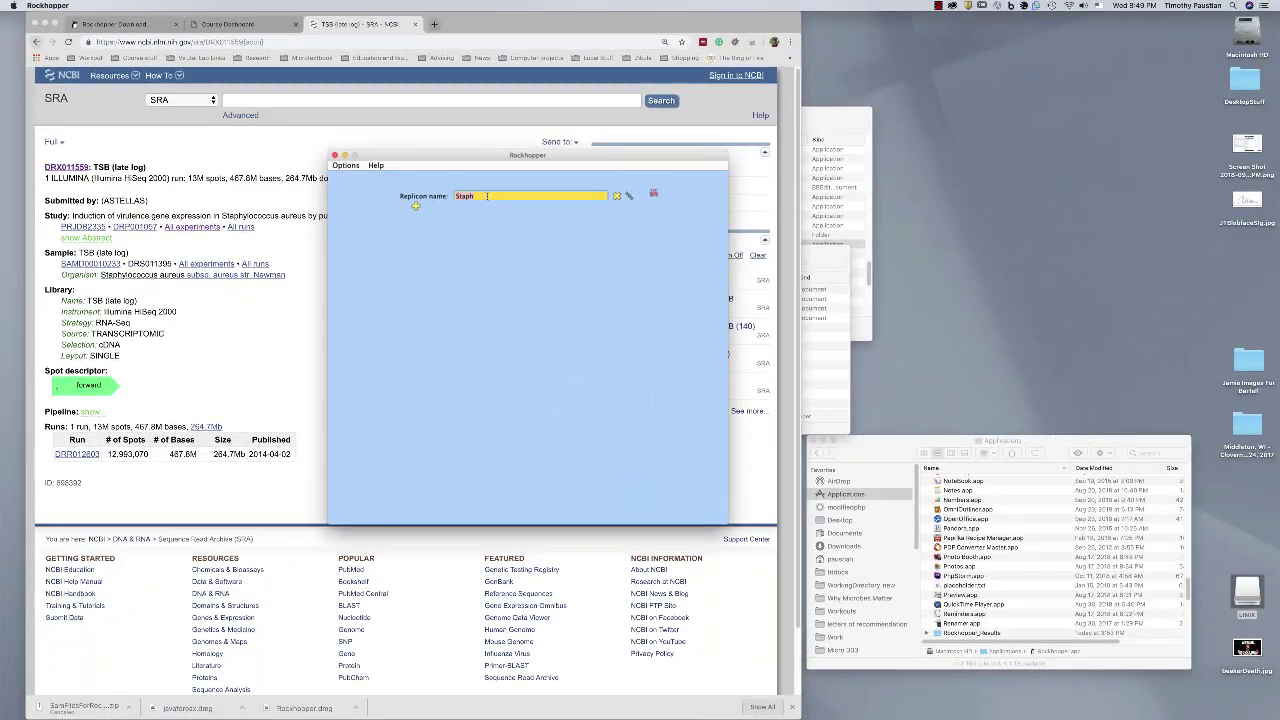
- Search the replicon name for 'Newma' and pick Staphylococcus aureus subsp. aureus str. Newman
left_click(486, 196)
type("Staph")
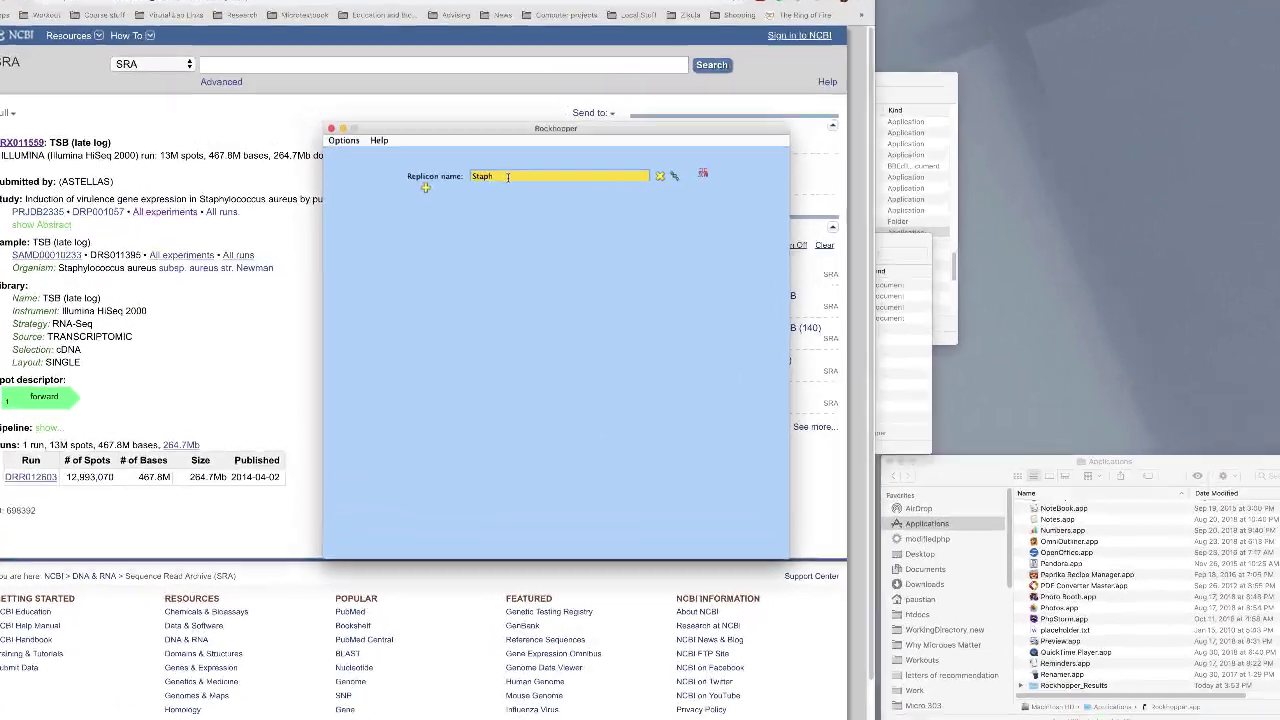
type("y")
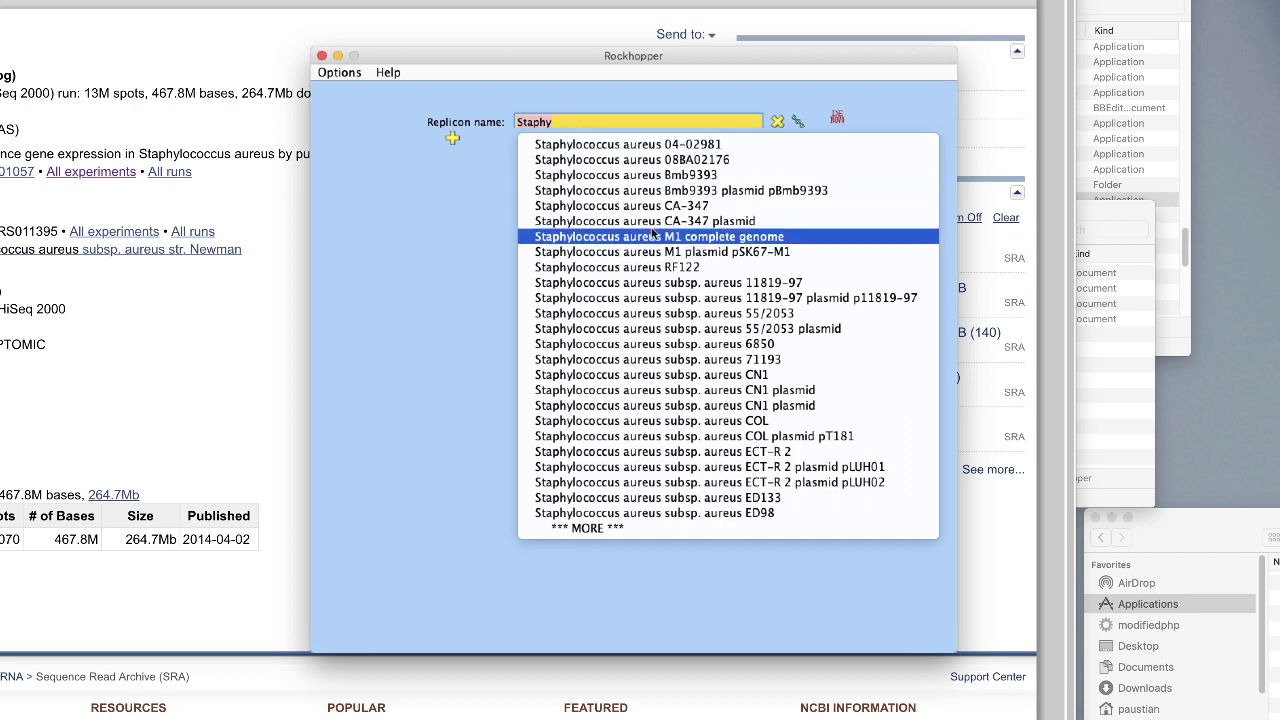
key("Escape")
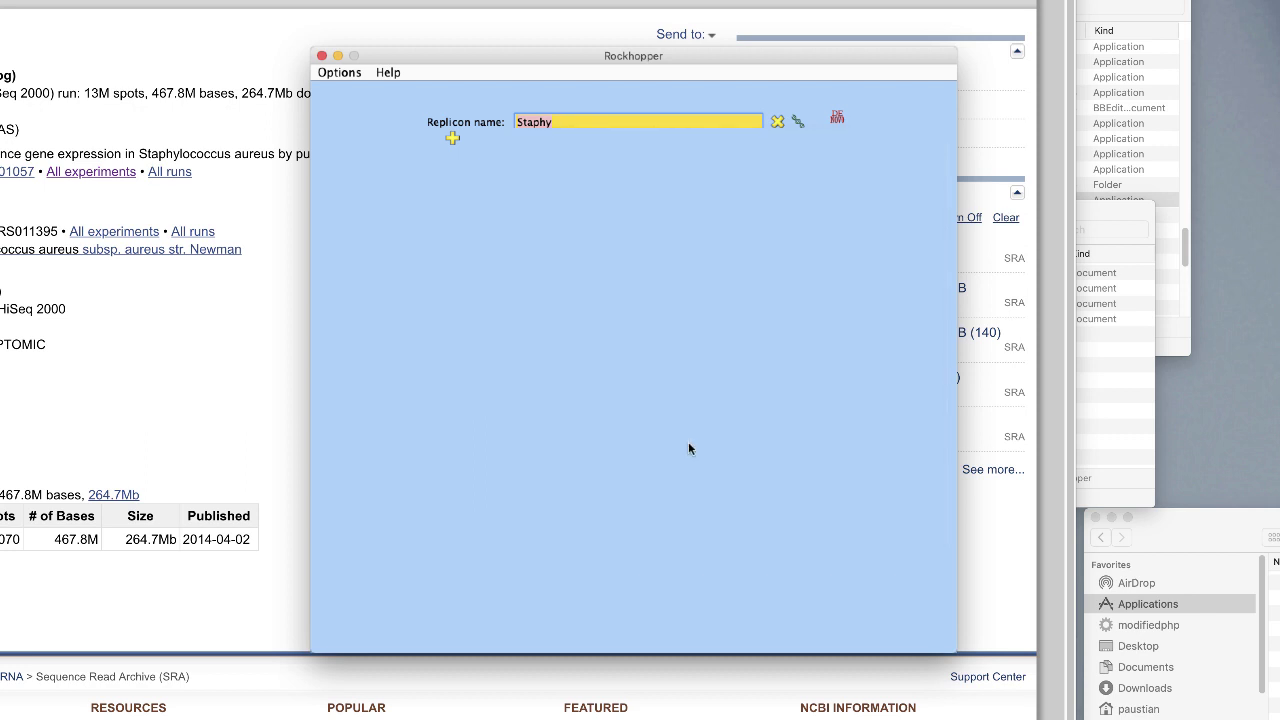
left_click(592, 122)
key("BackSpace")
key("BackSpace")
key("BackSpace")
key("BackSpace")
key("BackSpace")
key("BackSpace")
type("New")
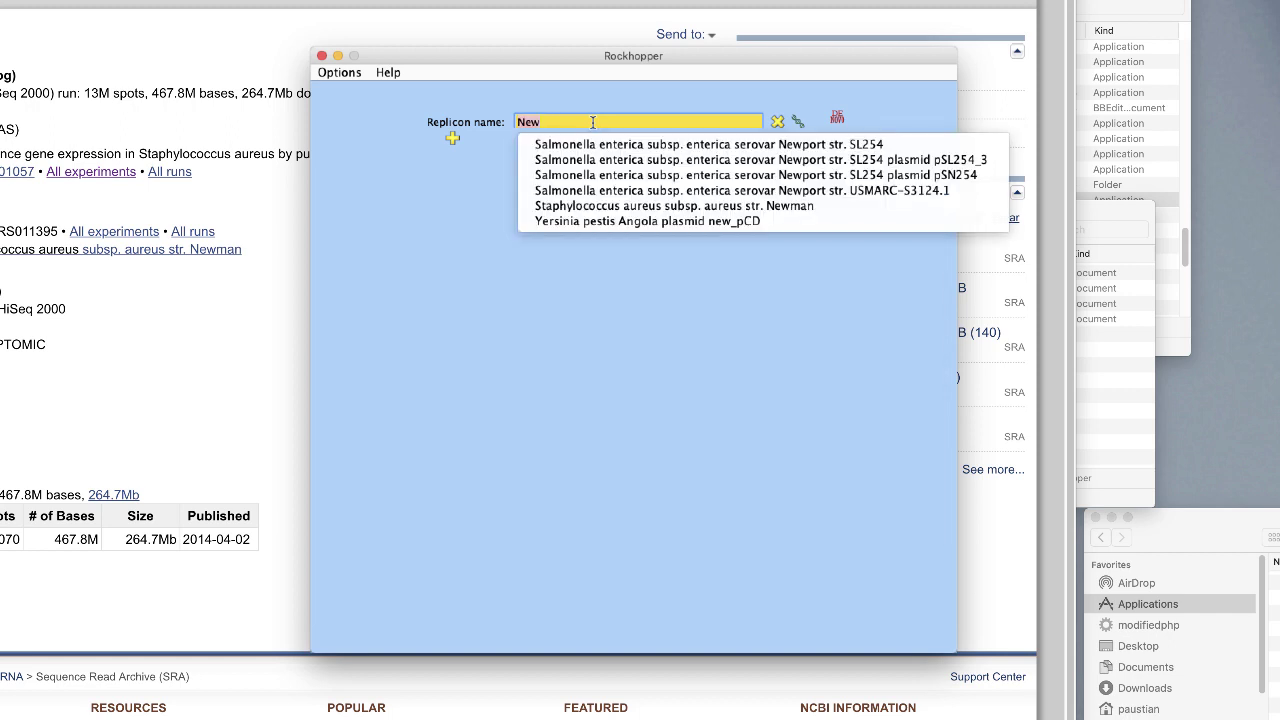
key("BackSpace")
key("BackSpace")
key("BackSpace")
type("New,")
key("BackSpace")
key("BackSpace")
key("BackSpace")
key("BackSpace")
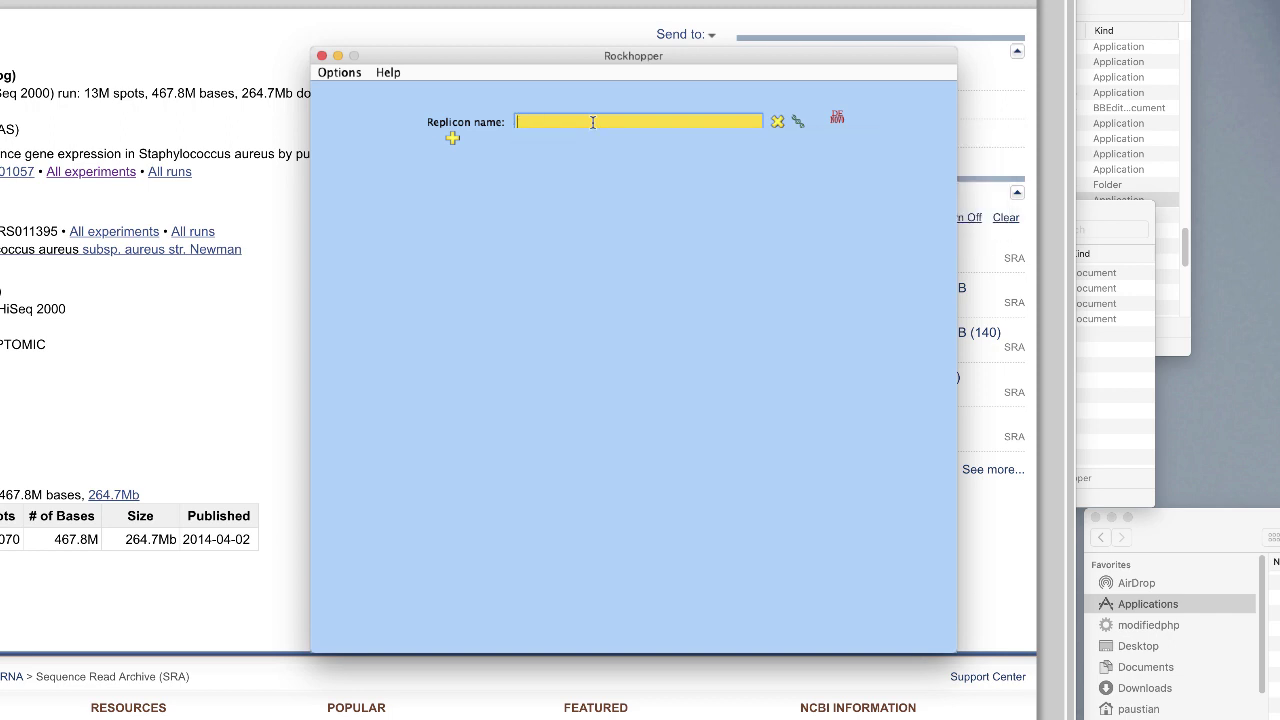
type("New")
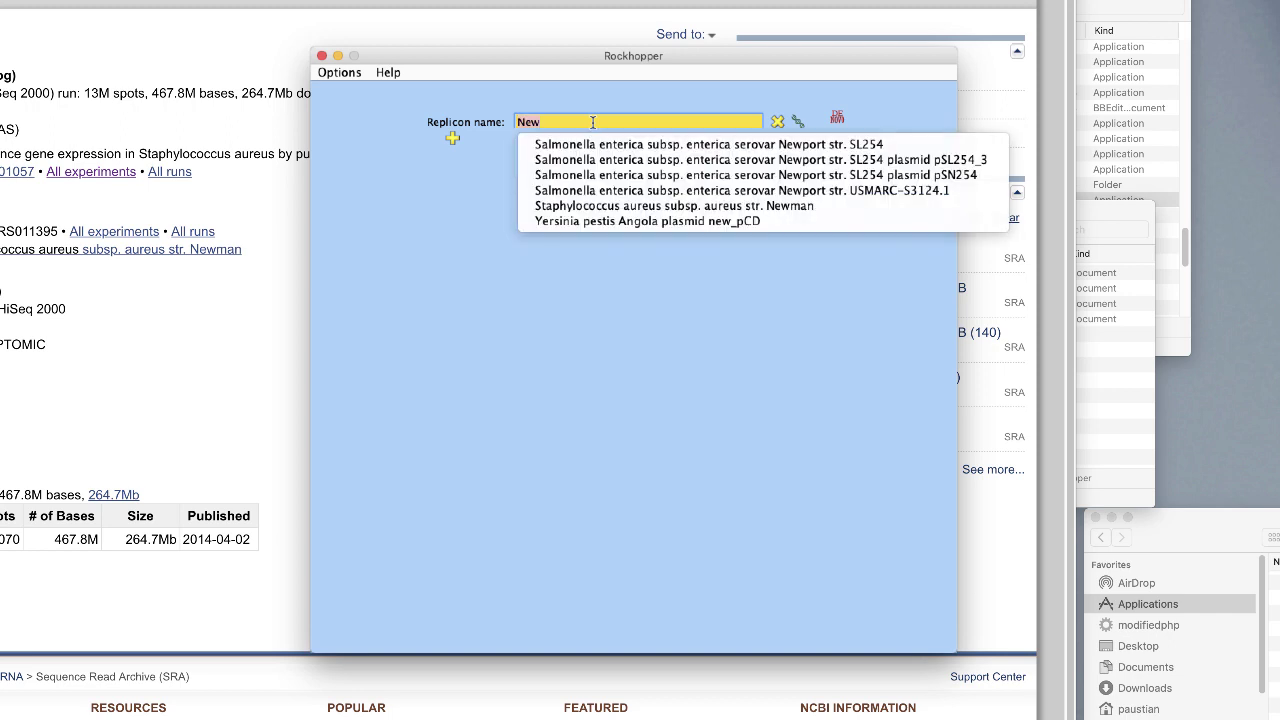
left_click(593, 122)
type("ma")
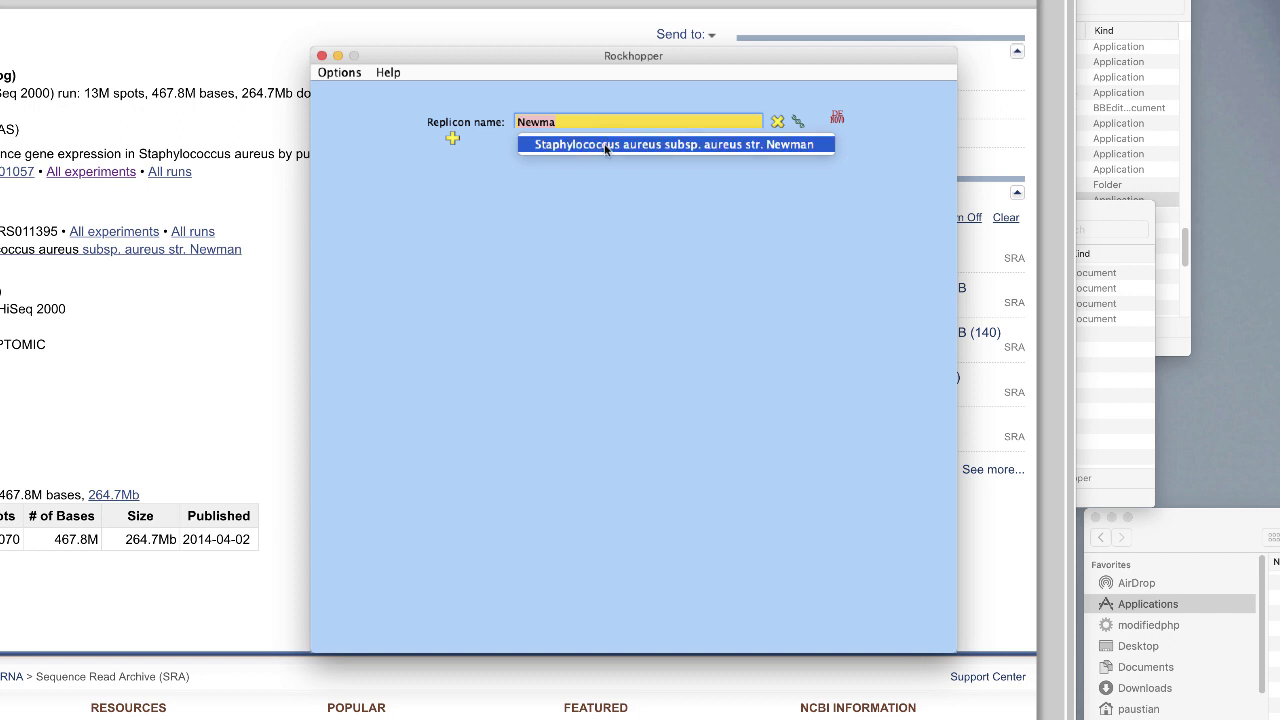
left_click(605, 145)
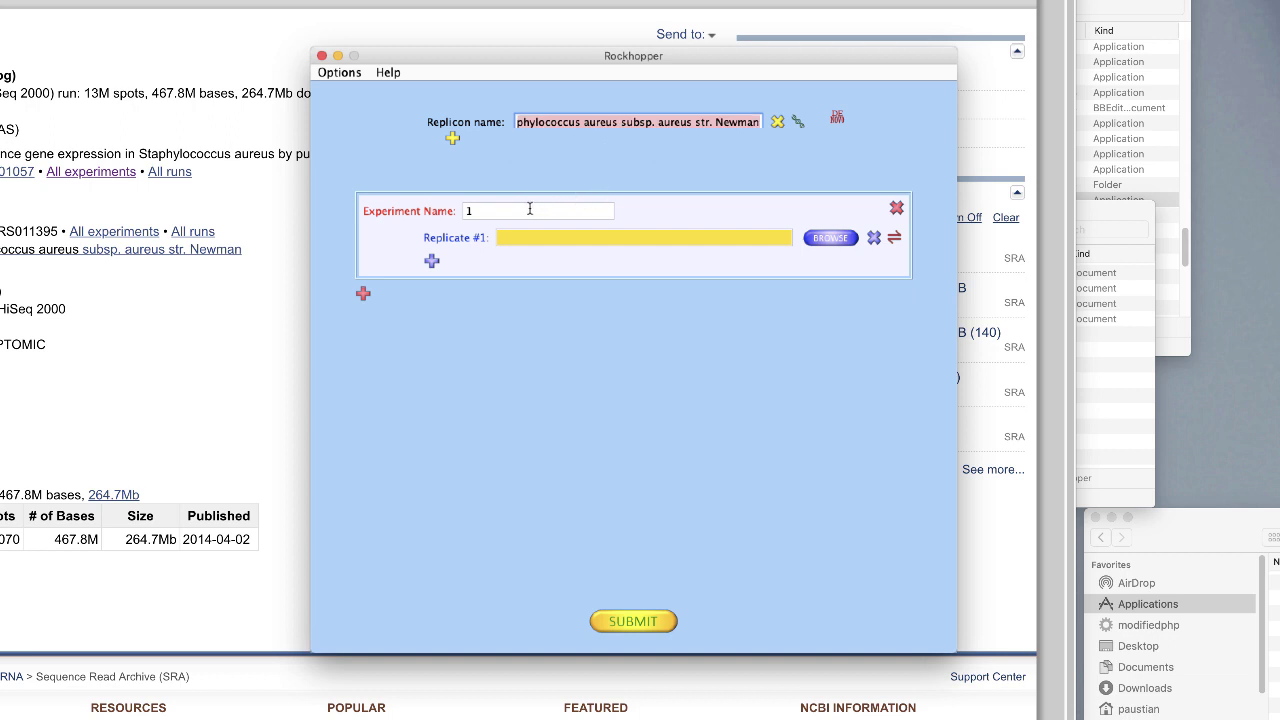
- Add an extra replicon row, then delete it to keep only the Newman replicon
key("Tab")
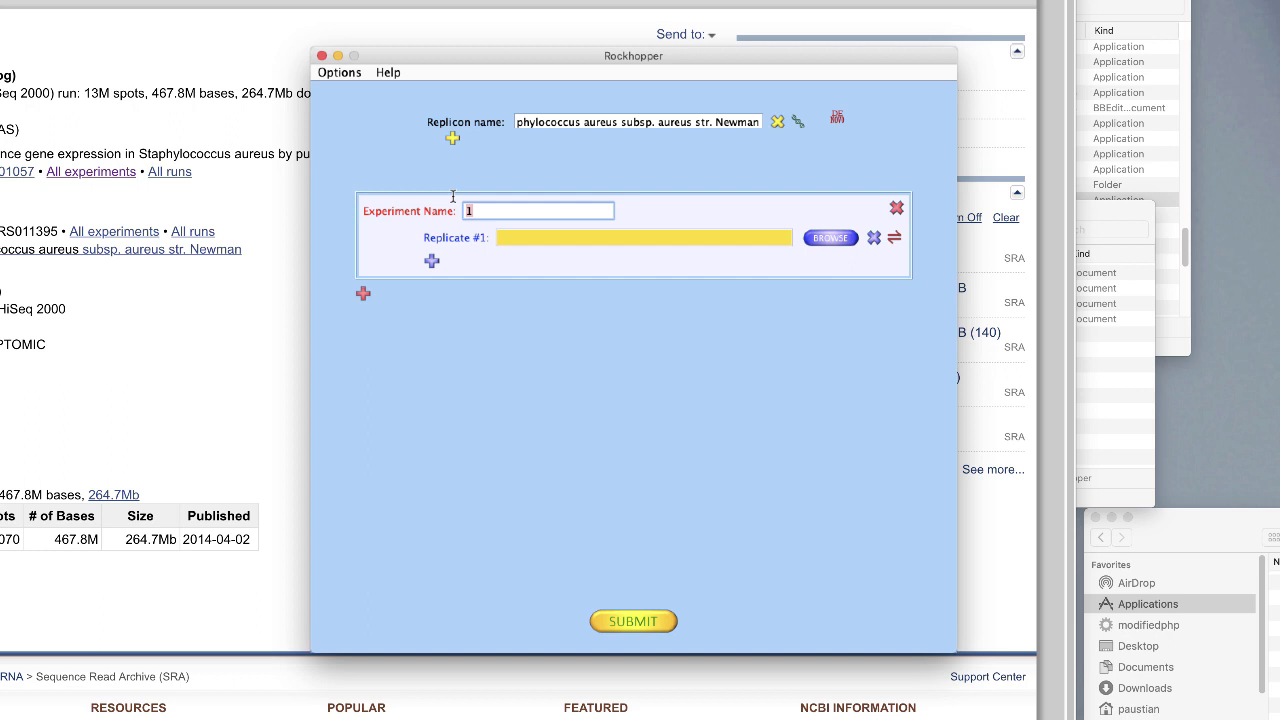
left_click(452, 139)
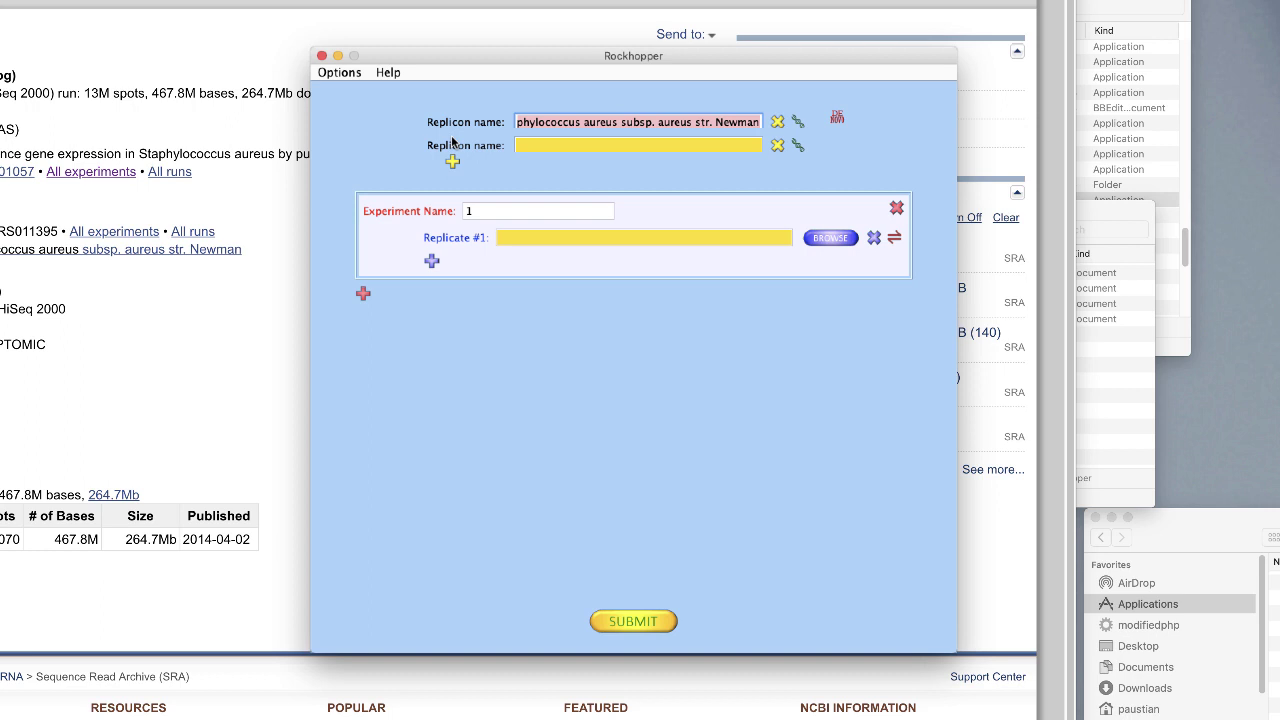
left_click(540, 148)
type("N")
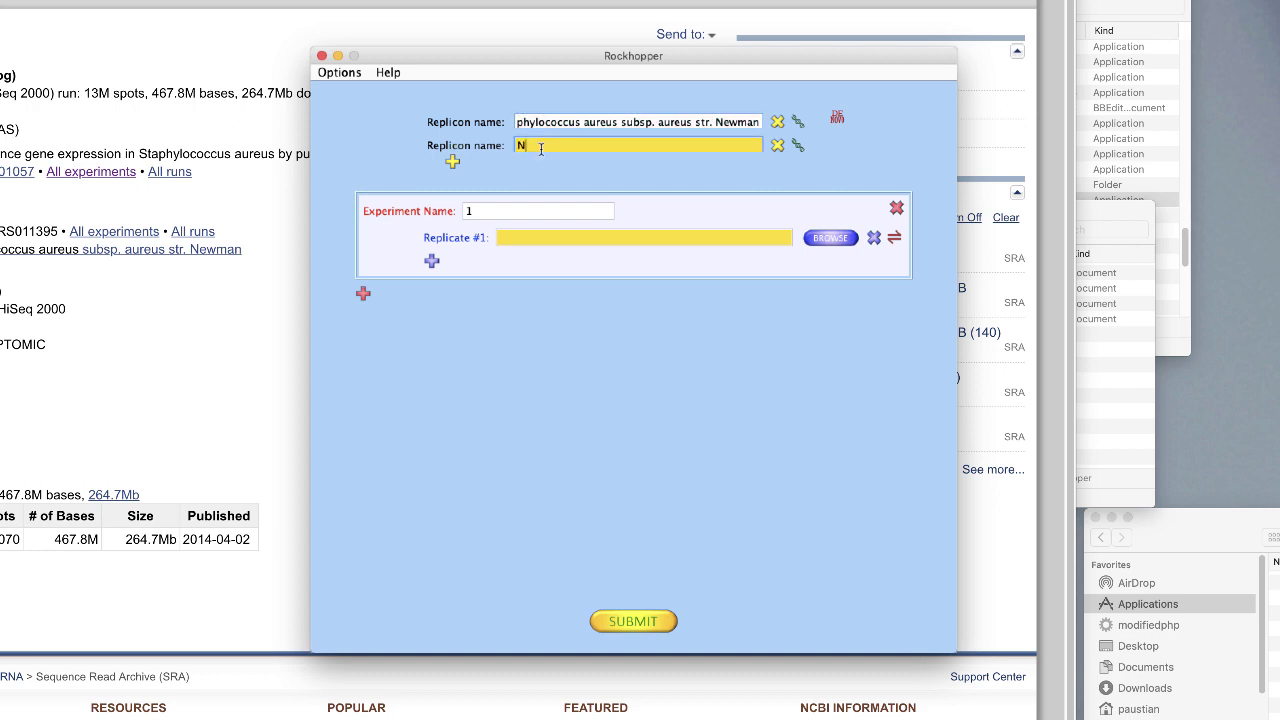
type("ew")
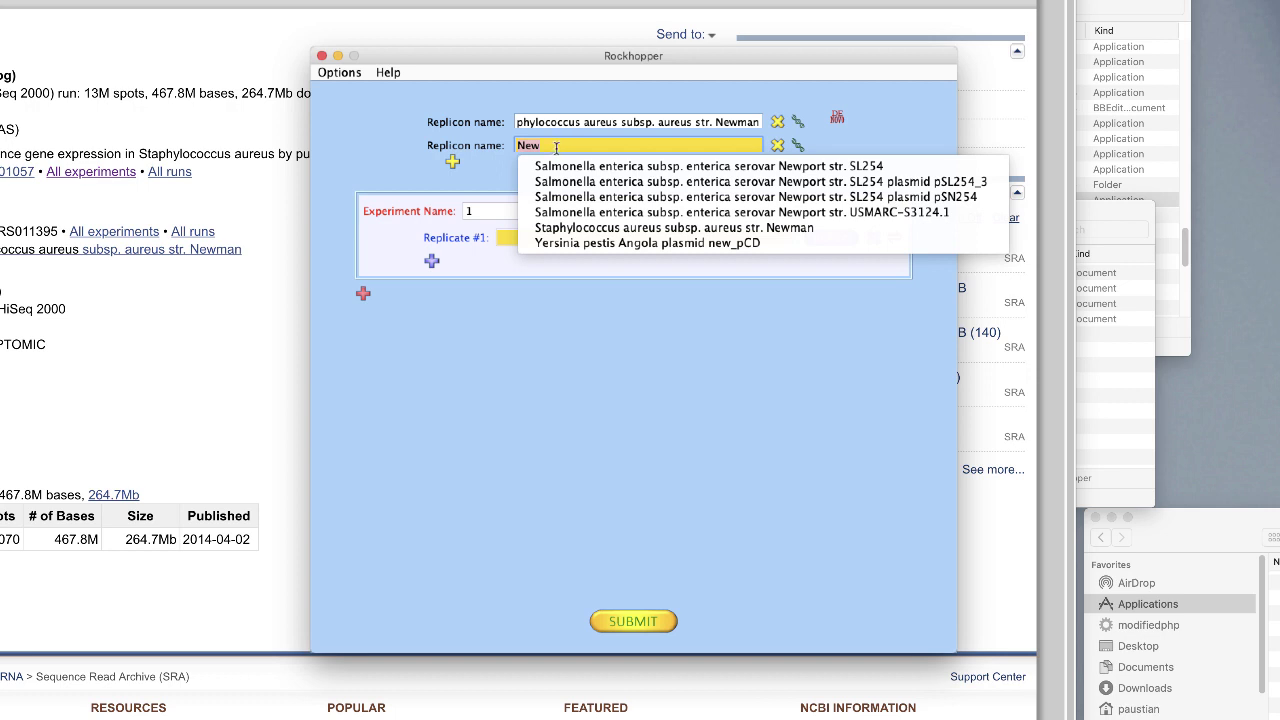
left_click(556, 146)
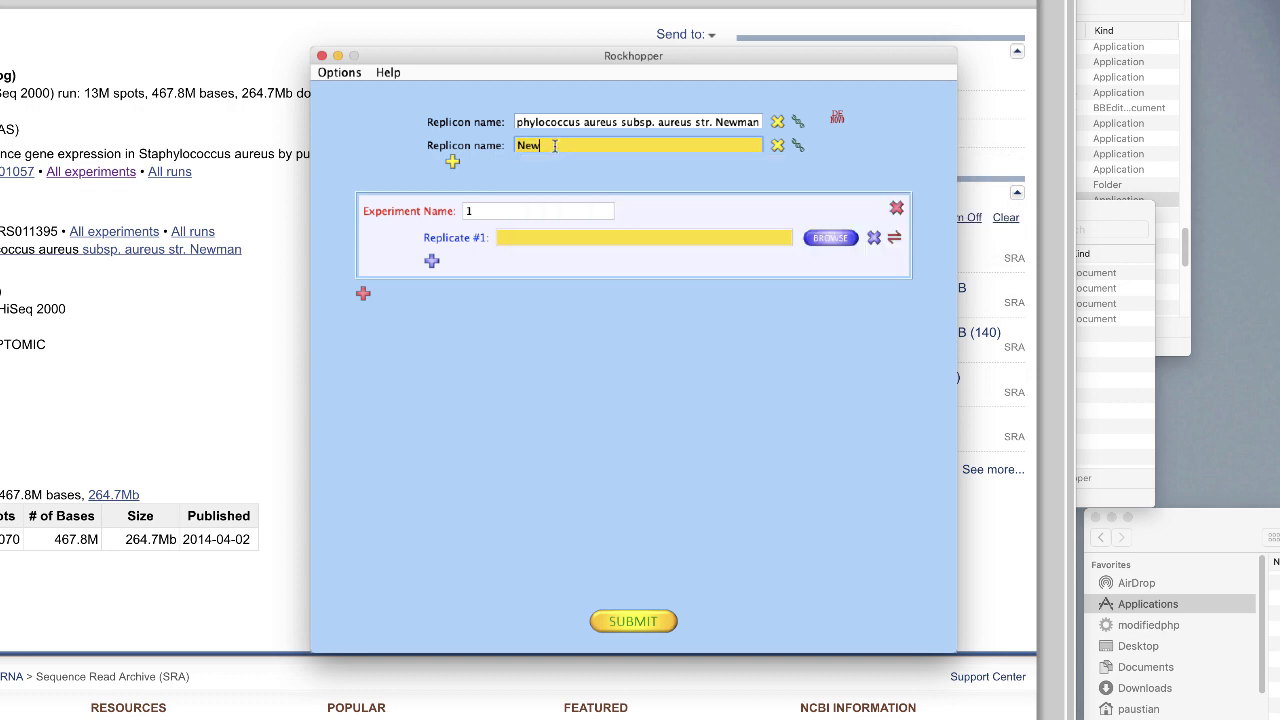
left_click(777, 146)
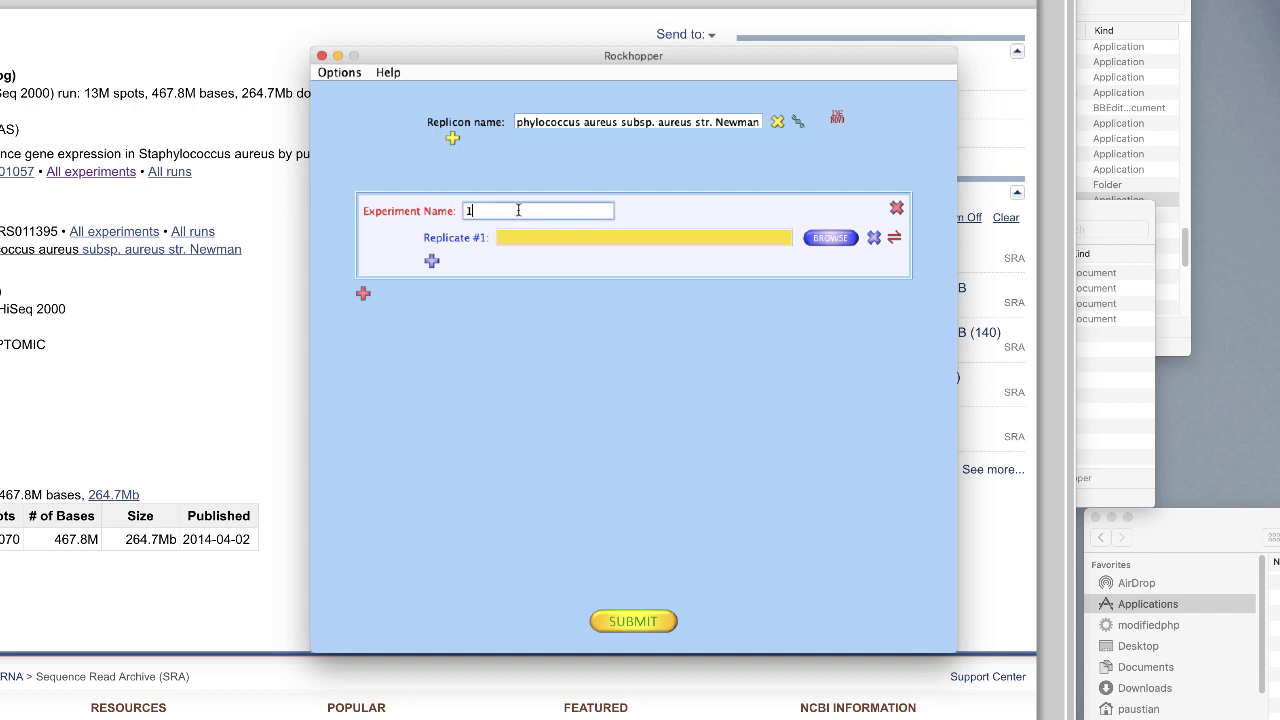
- Rename Experiment 1 to 'TSB' and add a second experiment named 'TSB+Surfactan'
type("TSB")
left_click(363, 295)
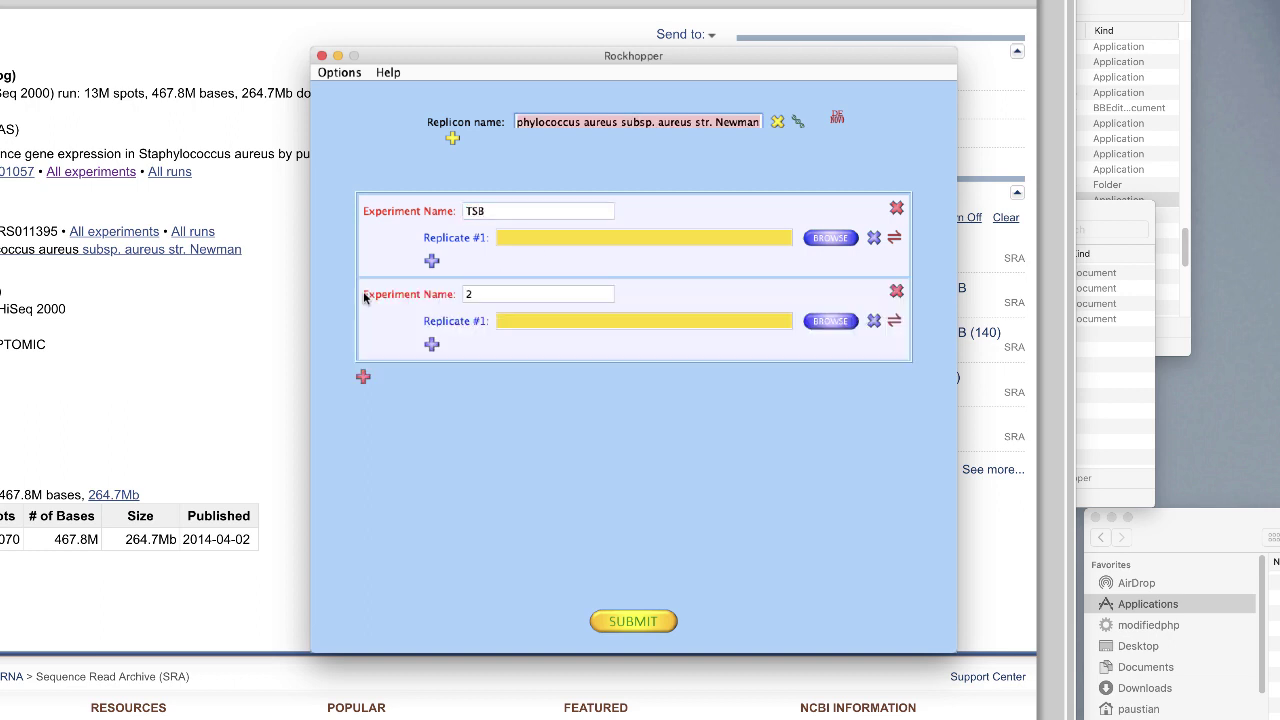
left_click(468, 296)
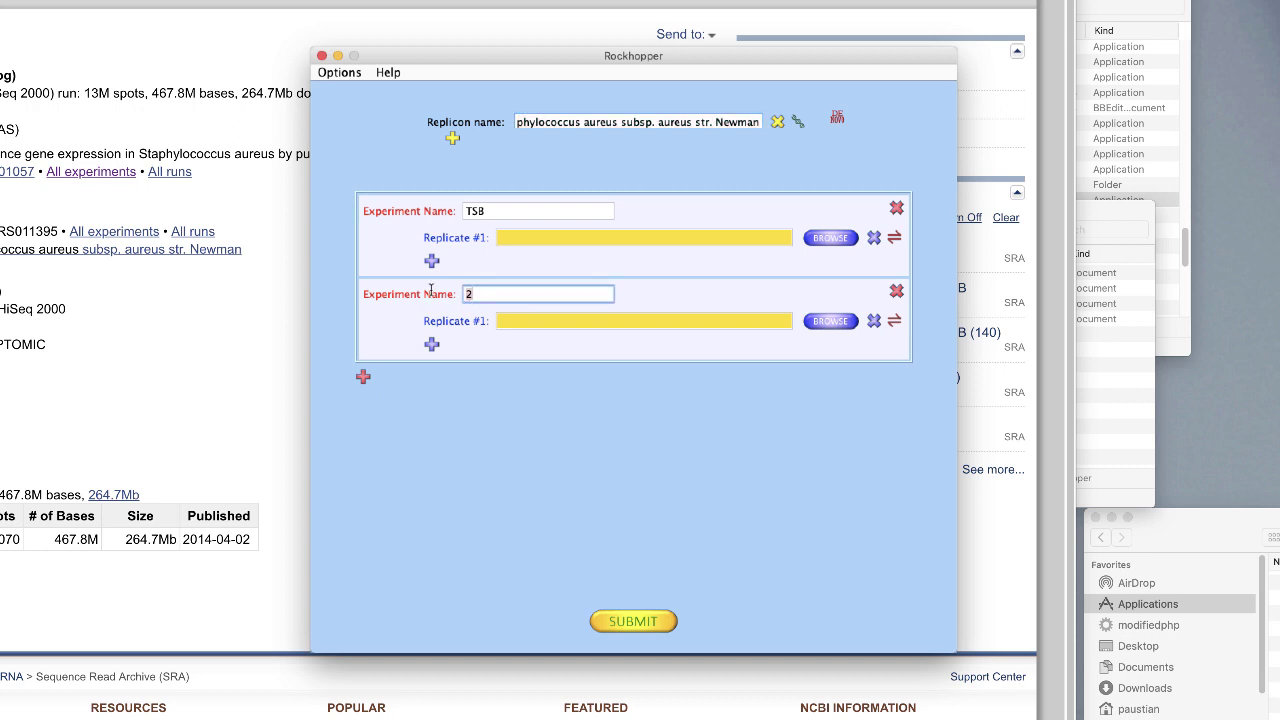
type("TSB+Surfactan")
- Load Documents > SamFilesForRockhopper > SaTSB.sam as the TSB experiment's Replicate #1
left_click(838, 239)
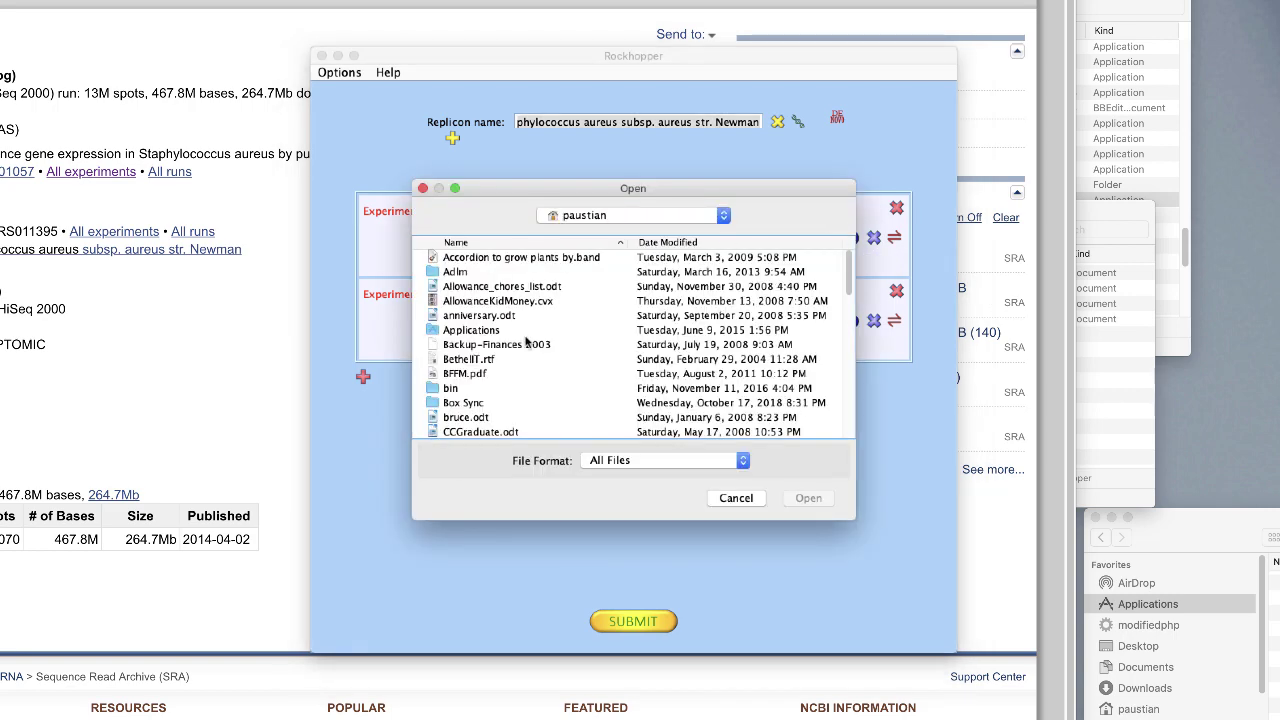
scroll(527, 341, "down", 5)
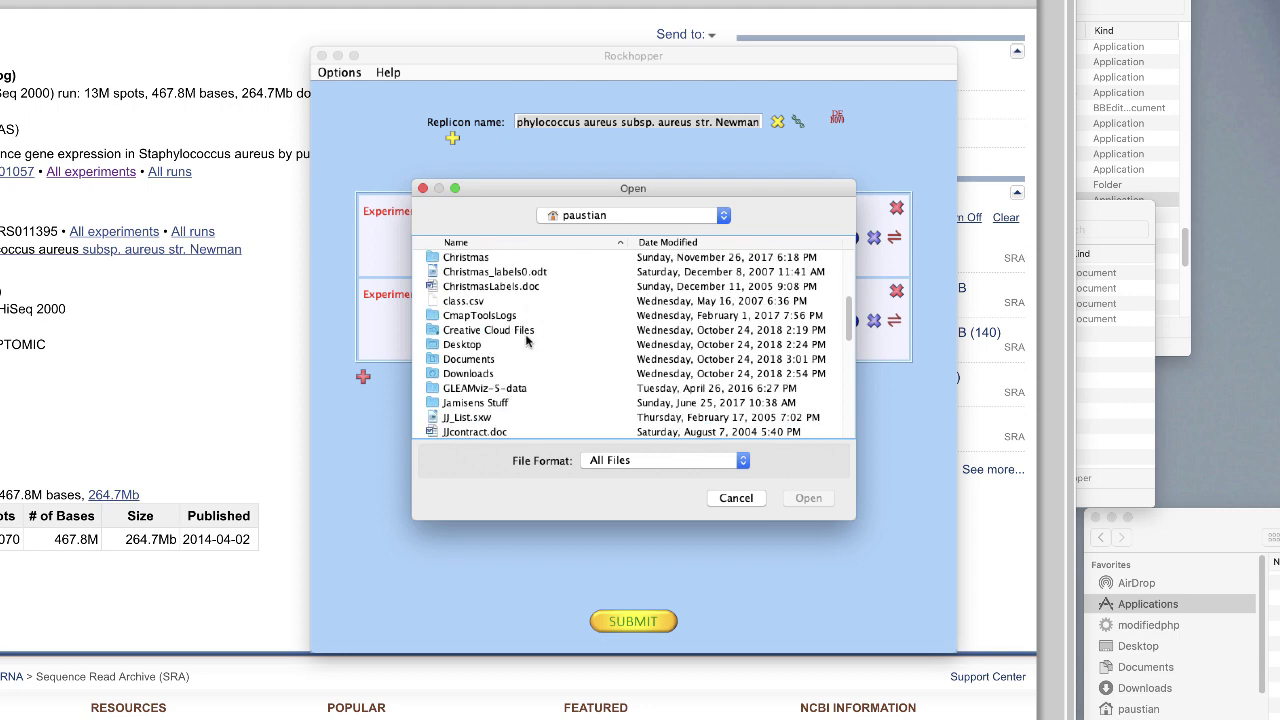
double_click(466, 359)
scroll(537, 343, "down", 5)
scroll(537, 342, "down", 20)
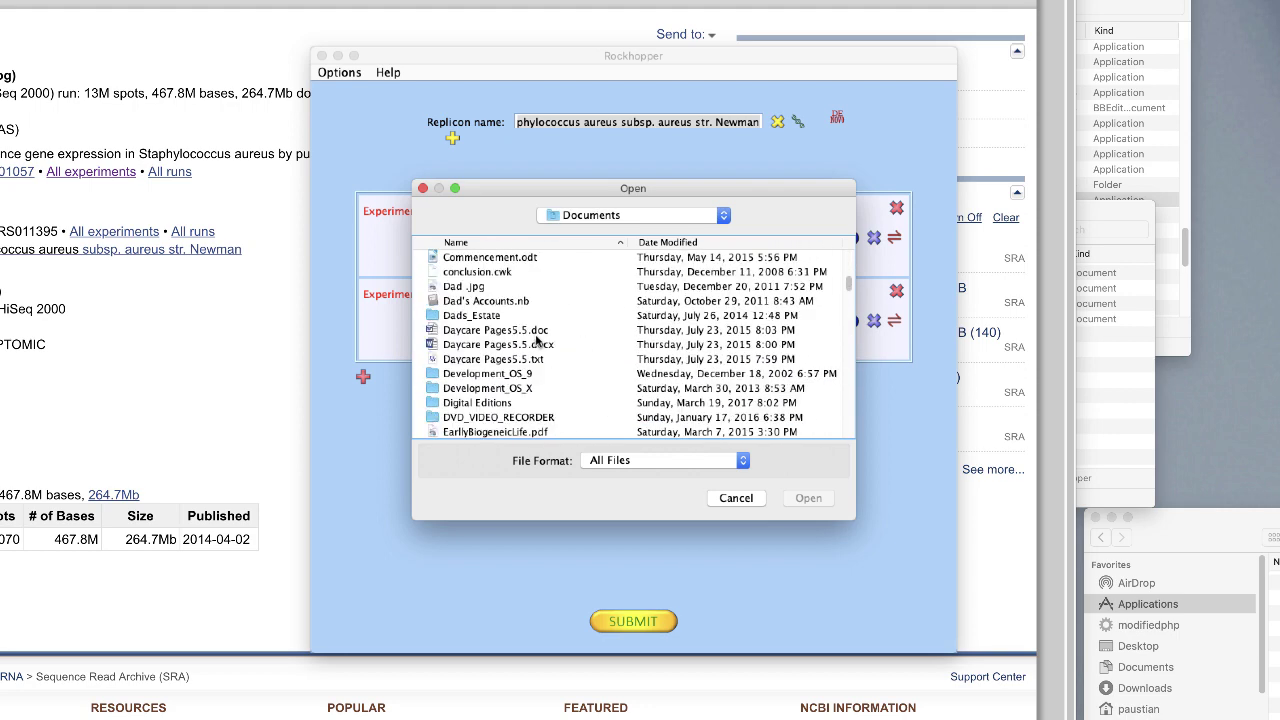
scroll(536, 342, "down", 20)
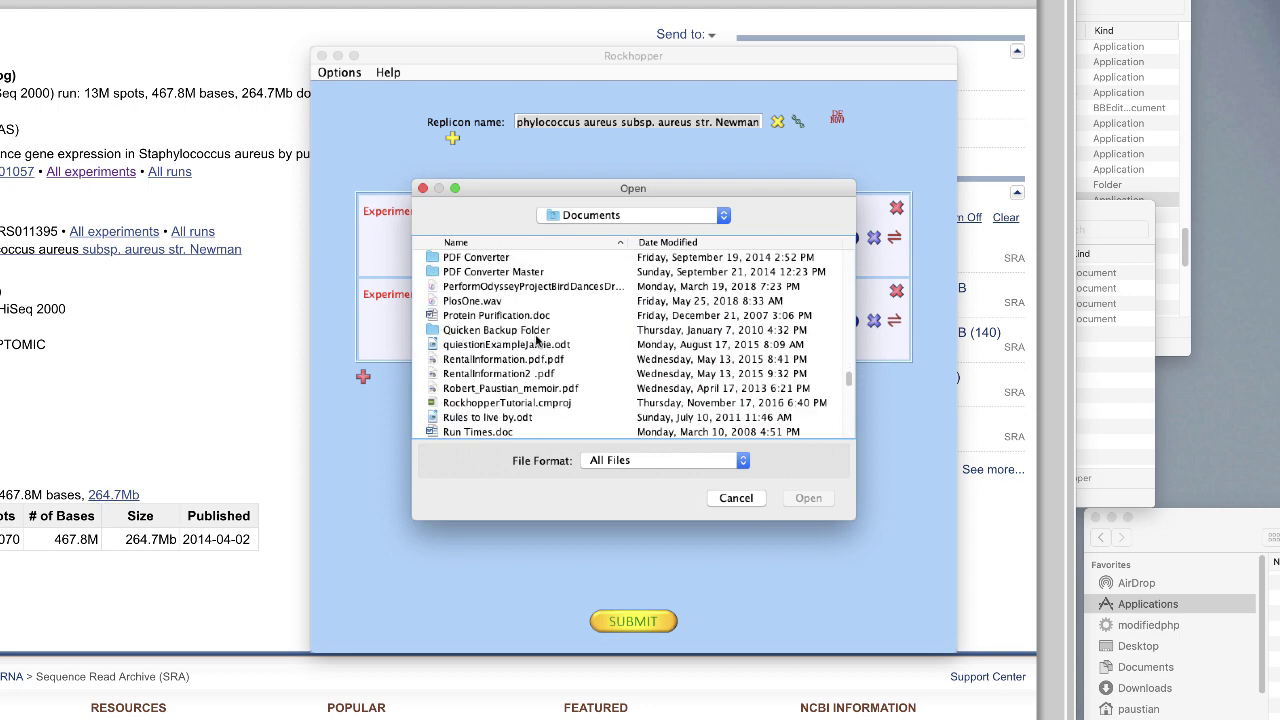
scroll(536, 342, "up", 15)
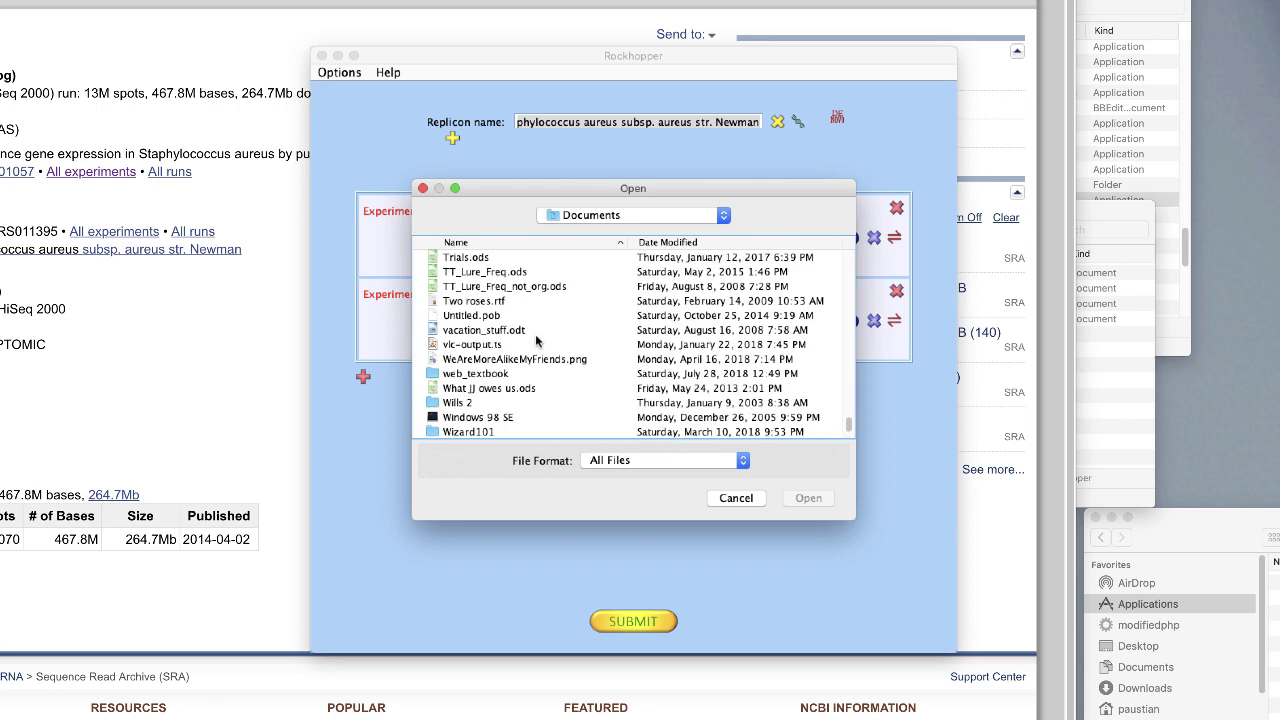
scroll(536, 342, "up", 10)
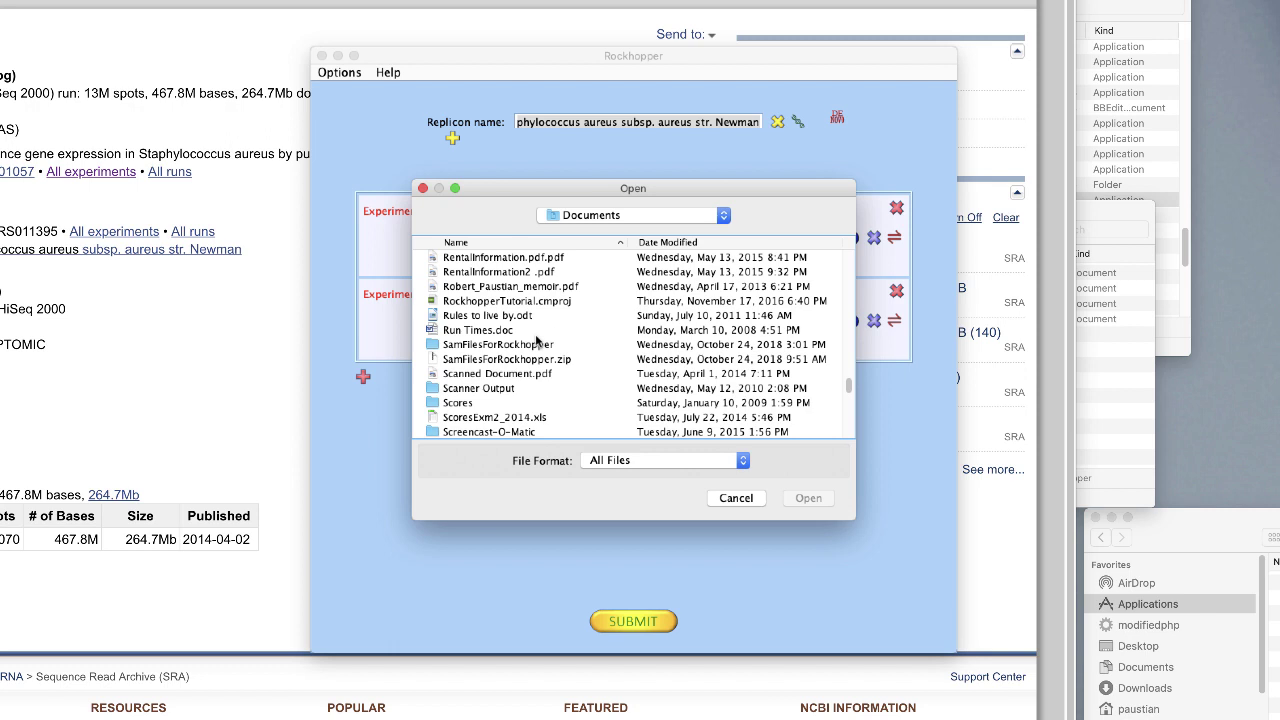
left_click(505, 346)
double_click(505, 346)
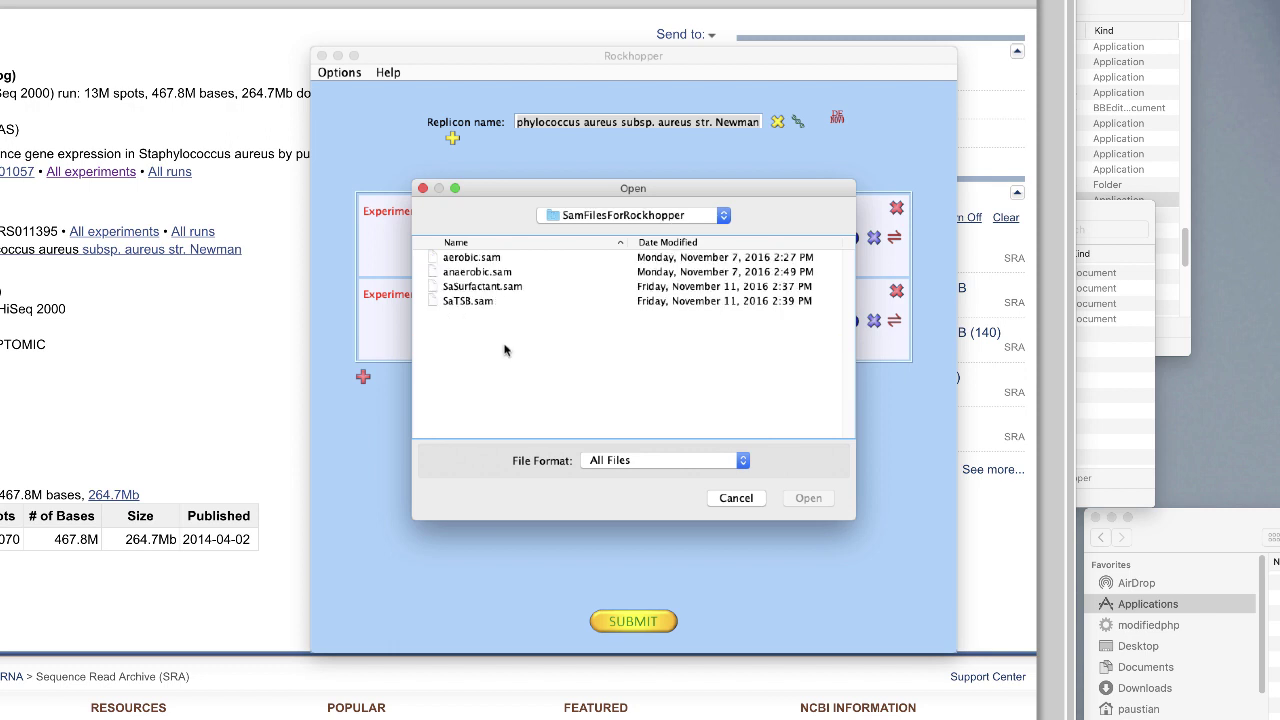
left_click(478, 308)
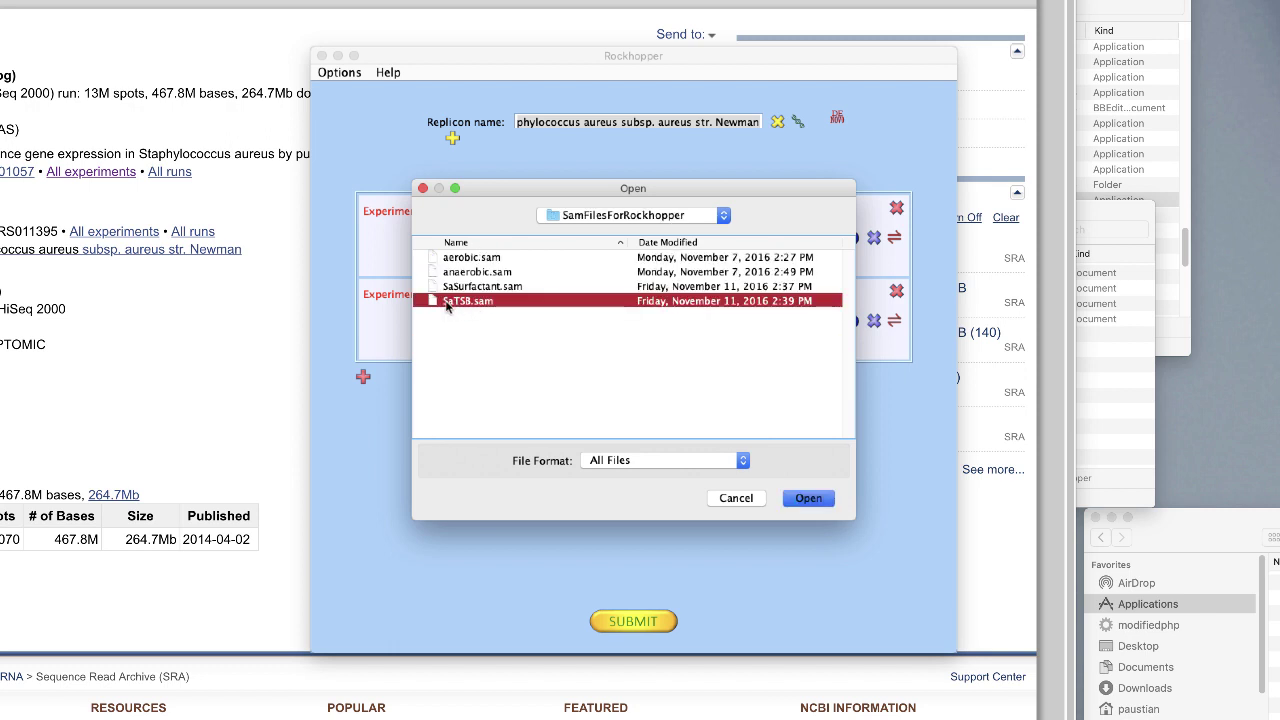
left_click(818, 500)
- Load SaSurfactant.sam as TSB+Surfactan's Replicate #1 and submit the analysis
left_click(586, 322)
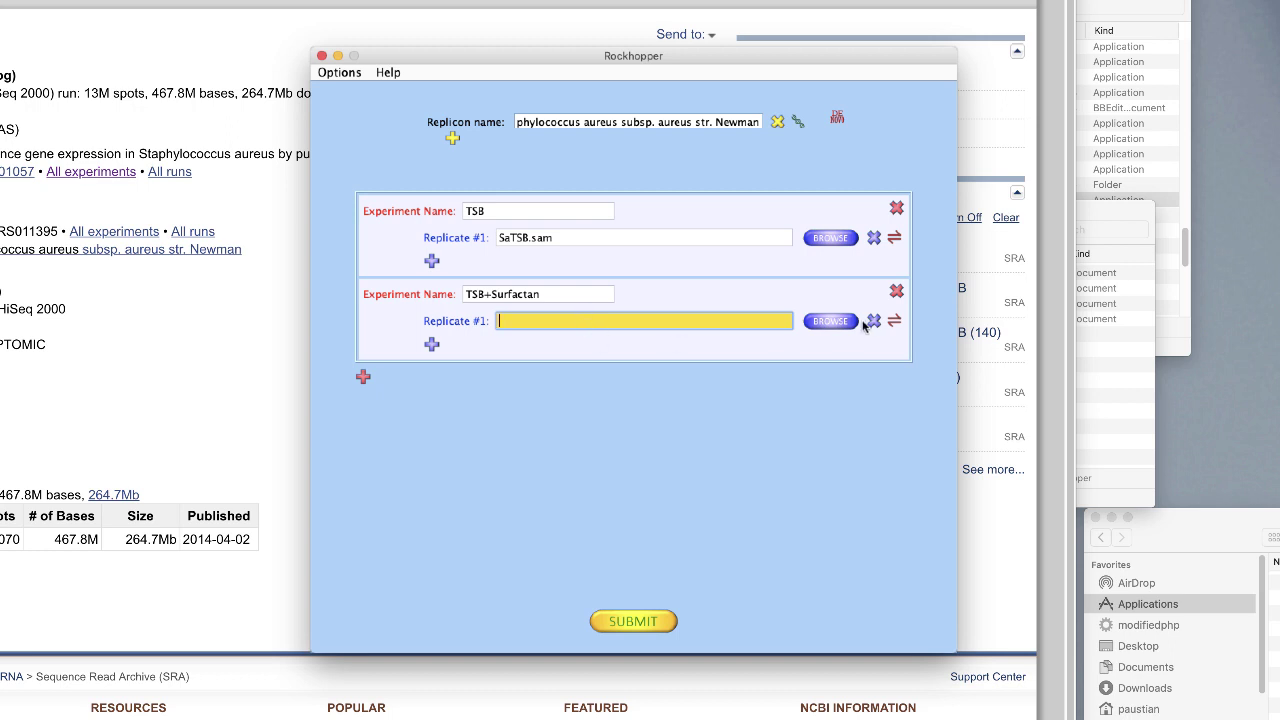
left_click(828, 321)
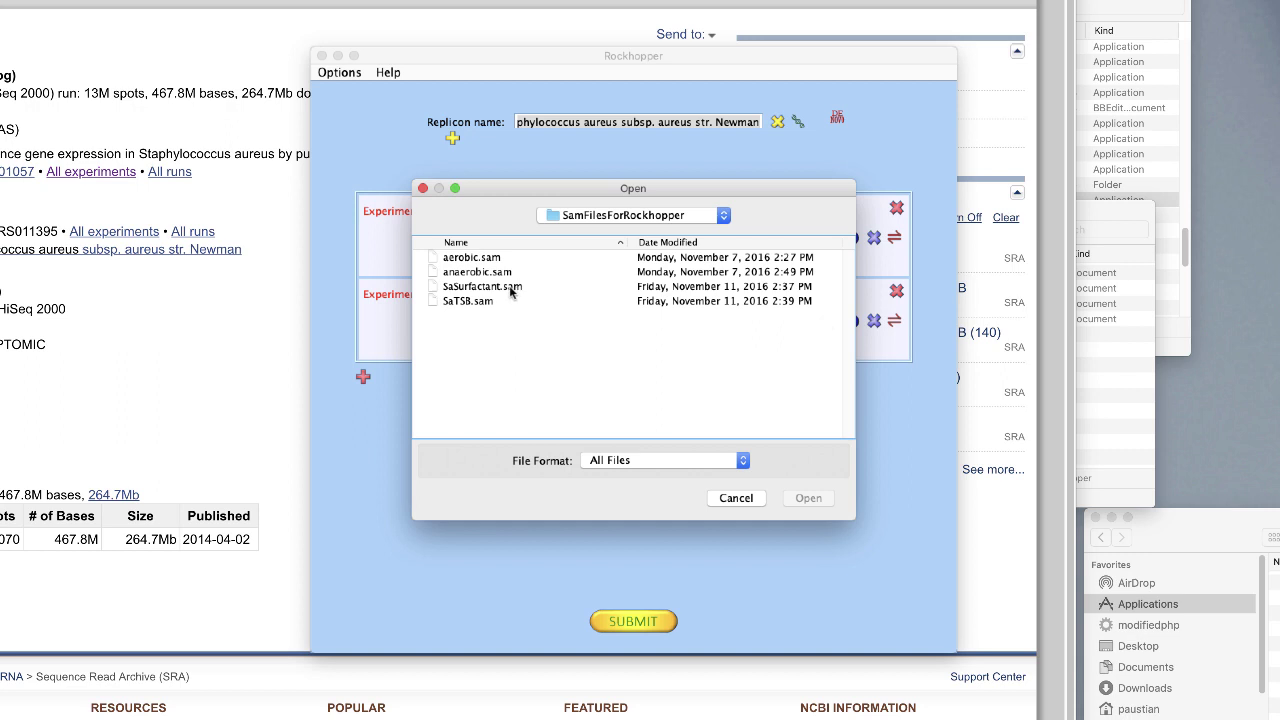
left_click(511, 290)
double_click(511, 290)
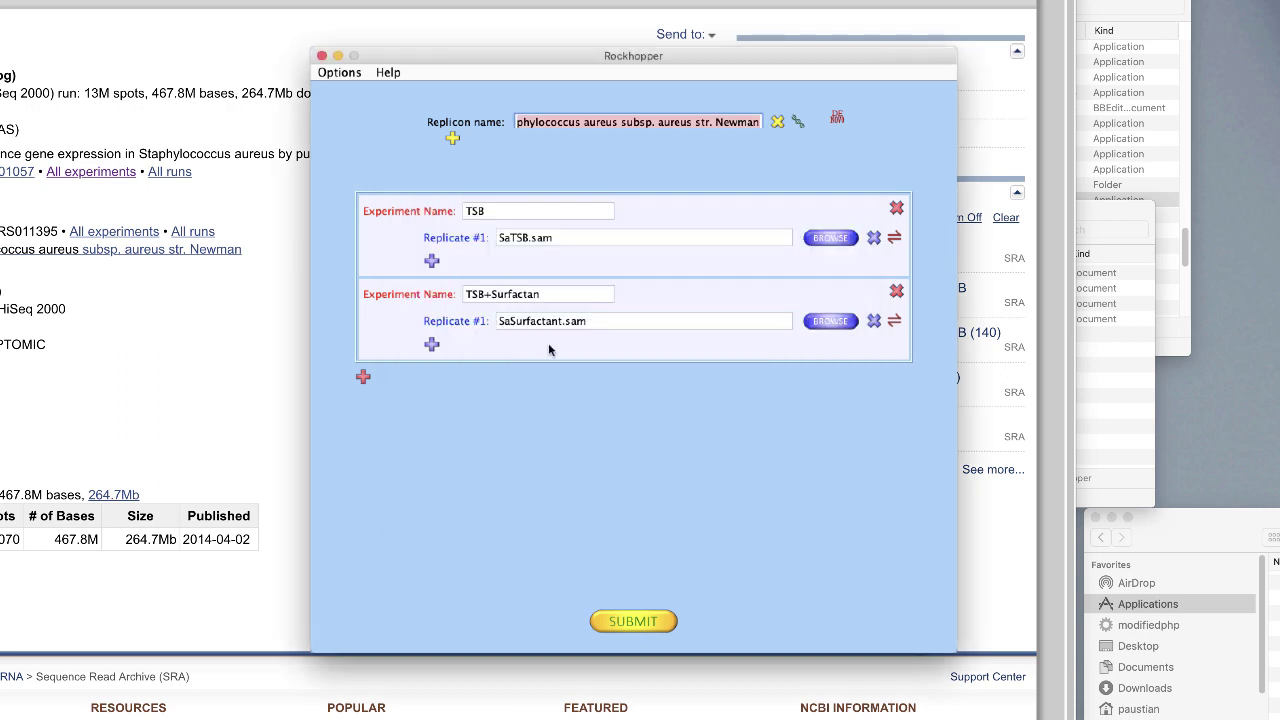
left_click(638, 622)
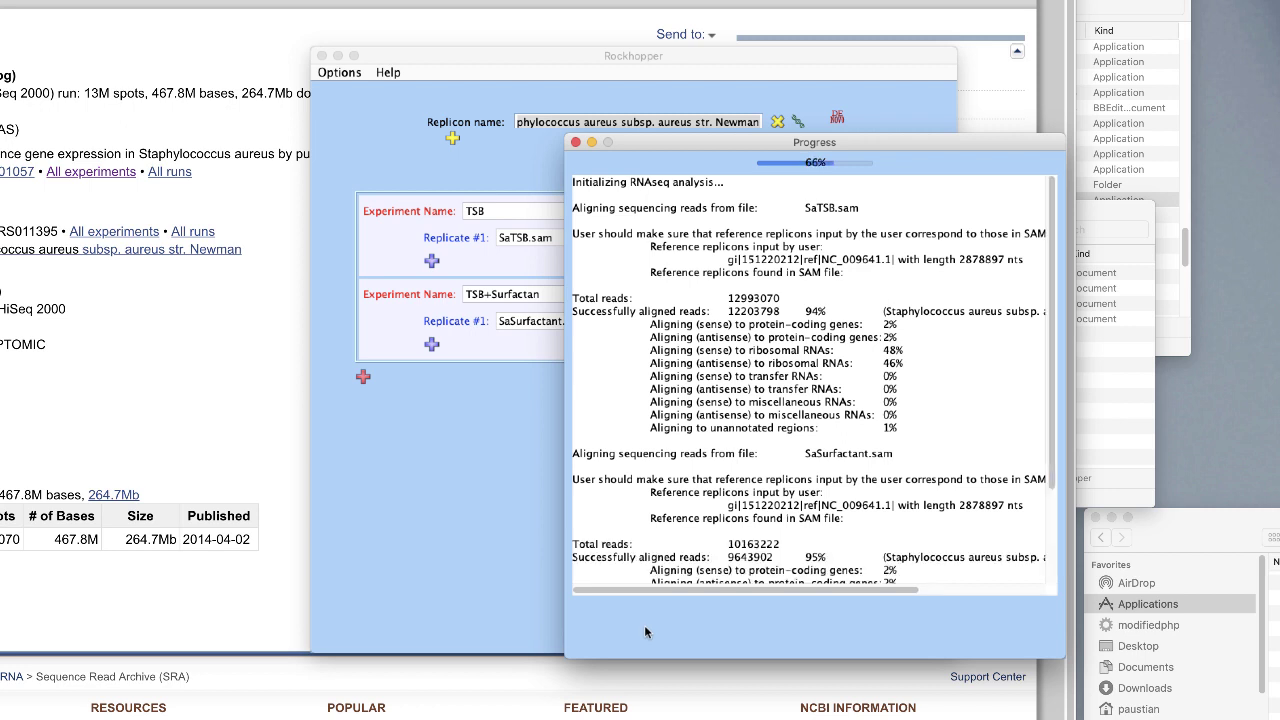
- Review the finished analysis log (49 differentially expressed genes) and view the results in IGV
scroll(835, 527, "down", 3)
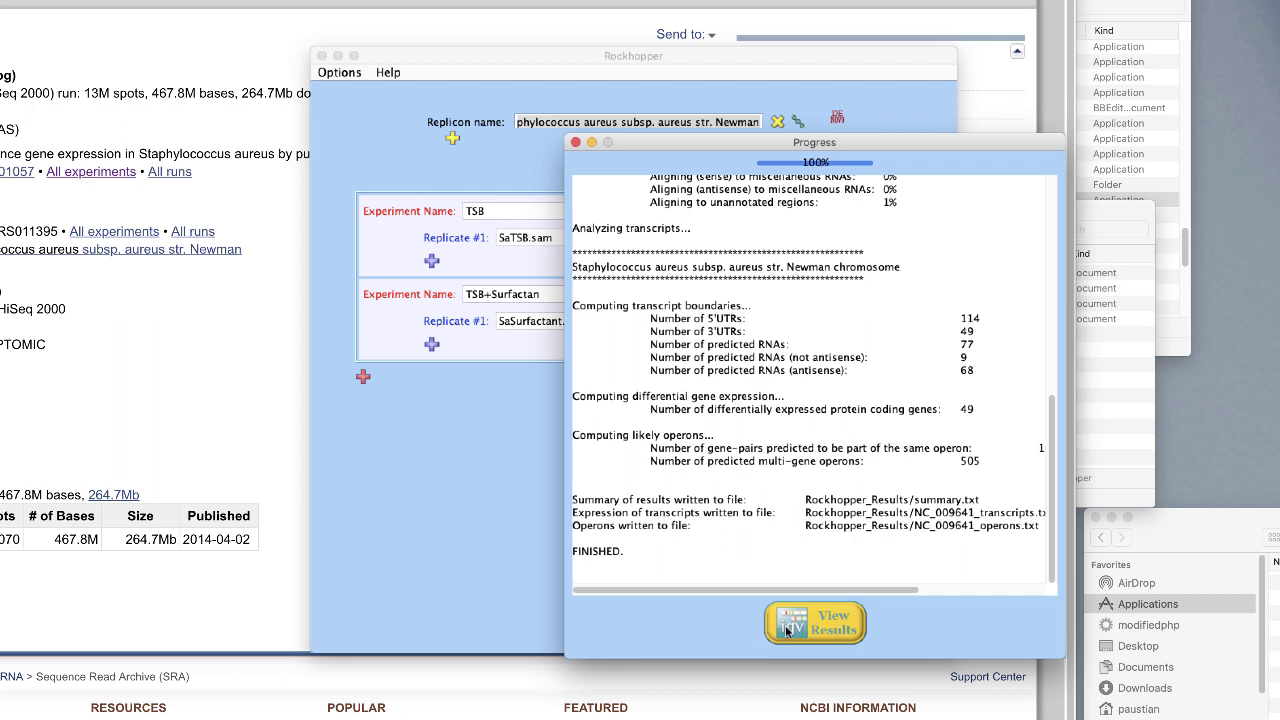
left_click(815, 630)
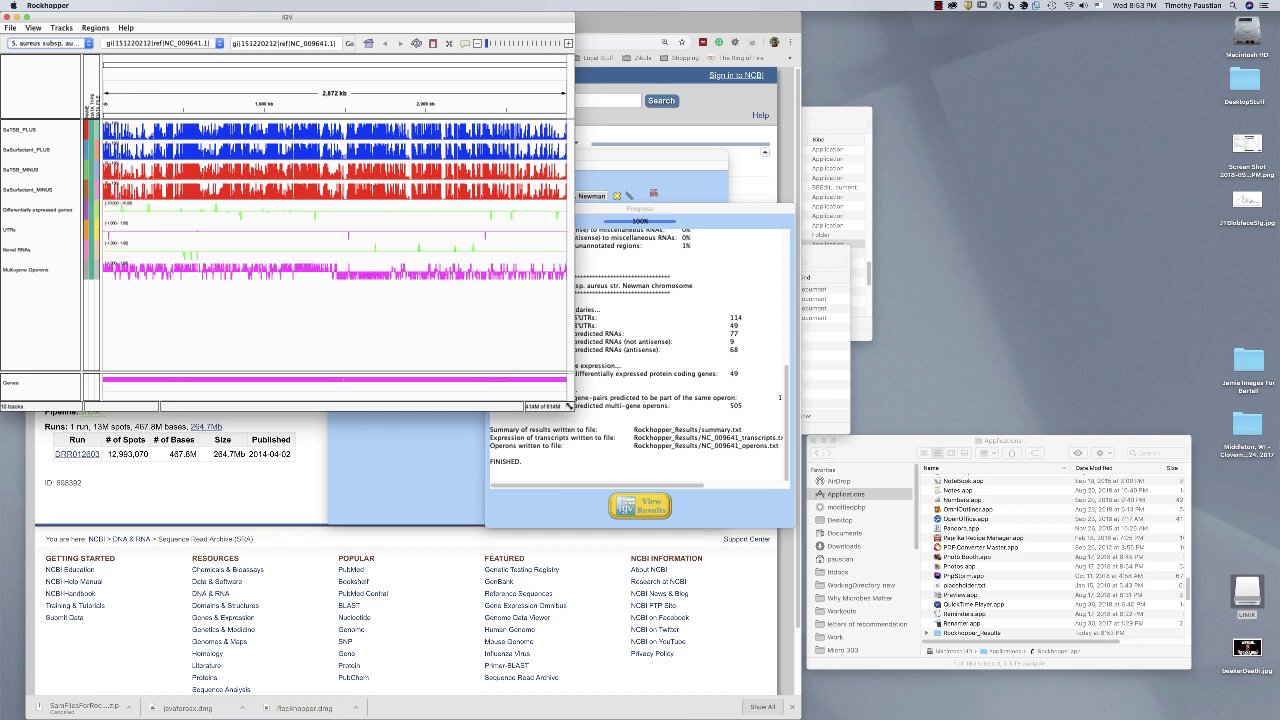
- Enlarge the IGV window so the coverage tracks span wider
left_click_drag(569, 409, 1240, 528)
mouse_move(266, 208)
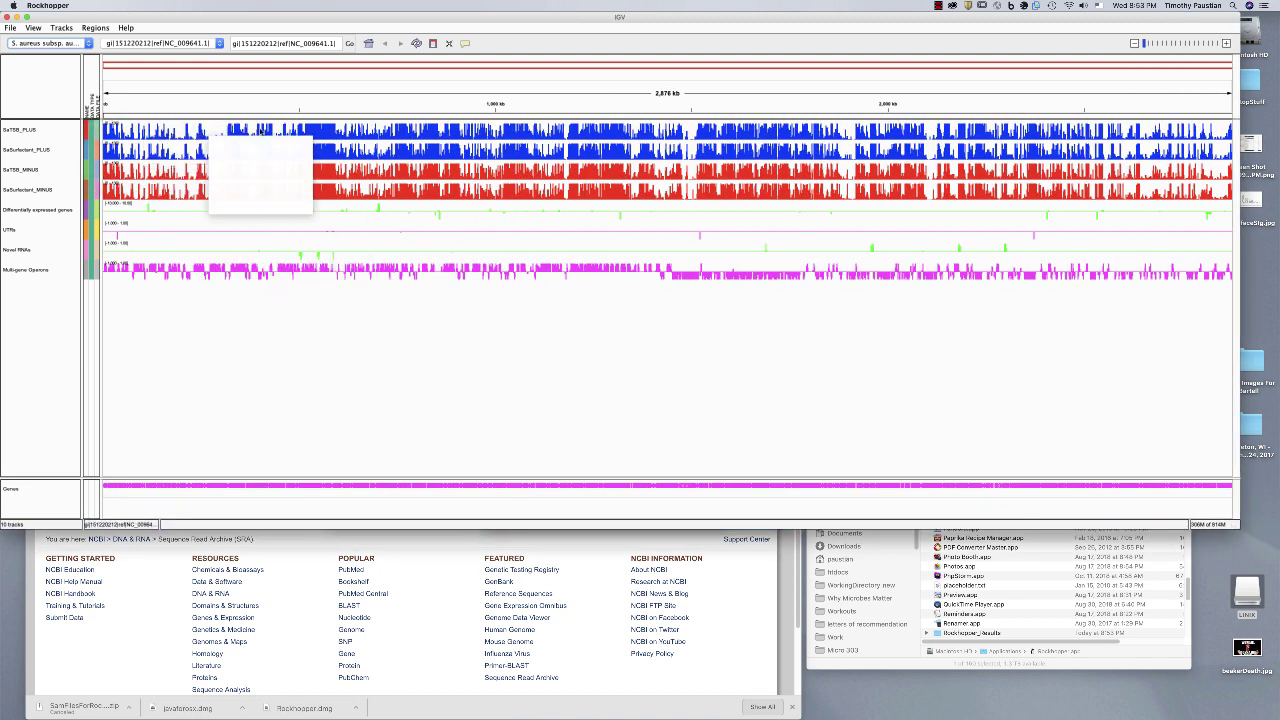
mouse_move(518, 245)
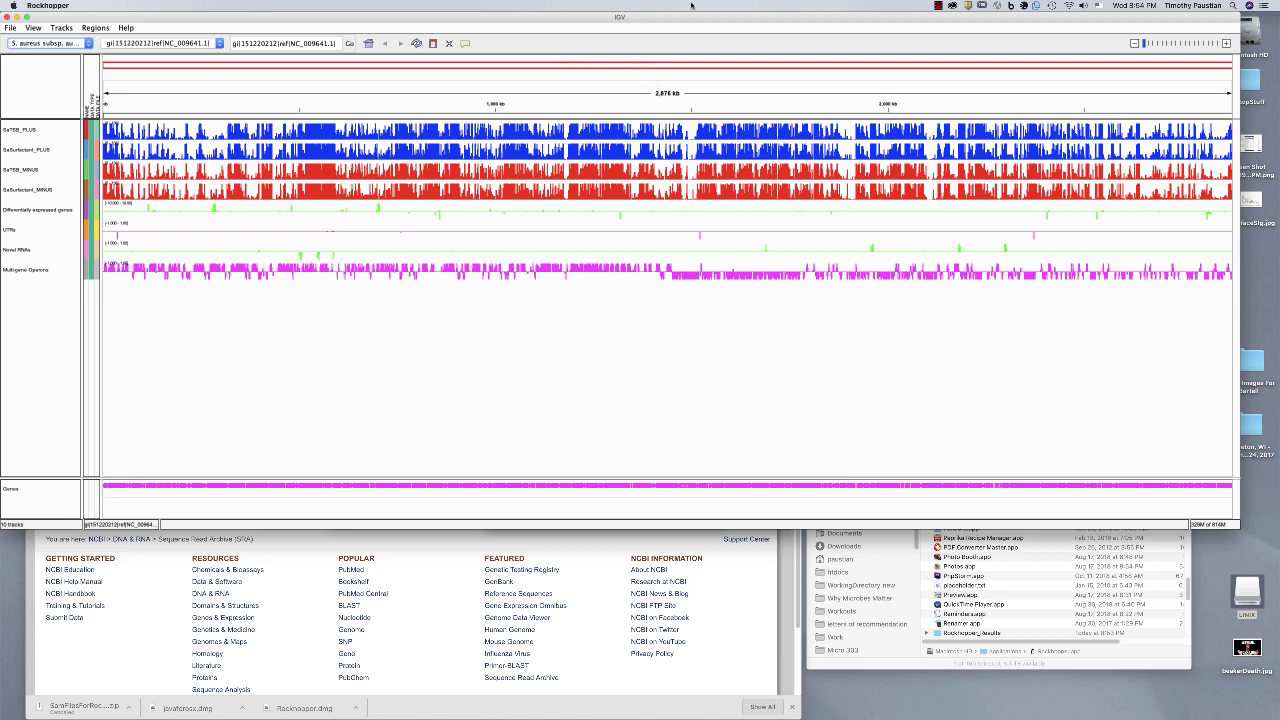
- Close the IGV genome browser, returning to the NCBI SRA page
left_click(938, 6)
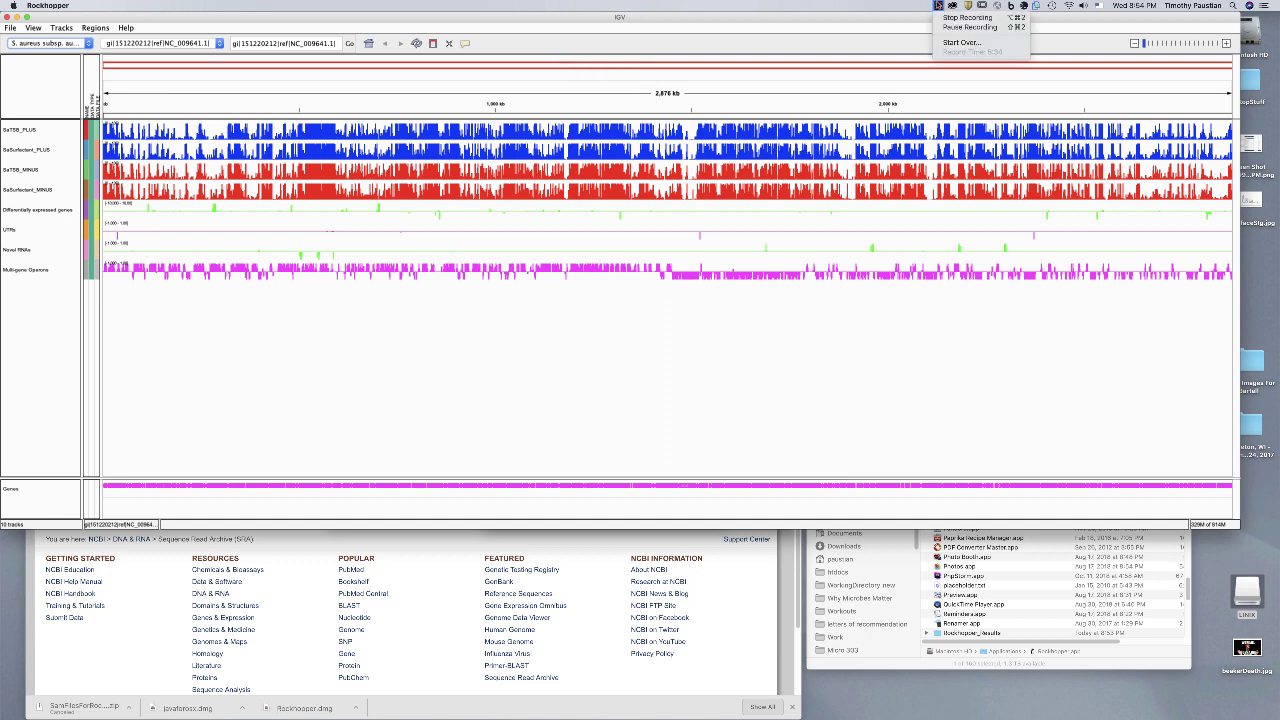
left_click(946, 17)
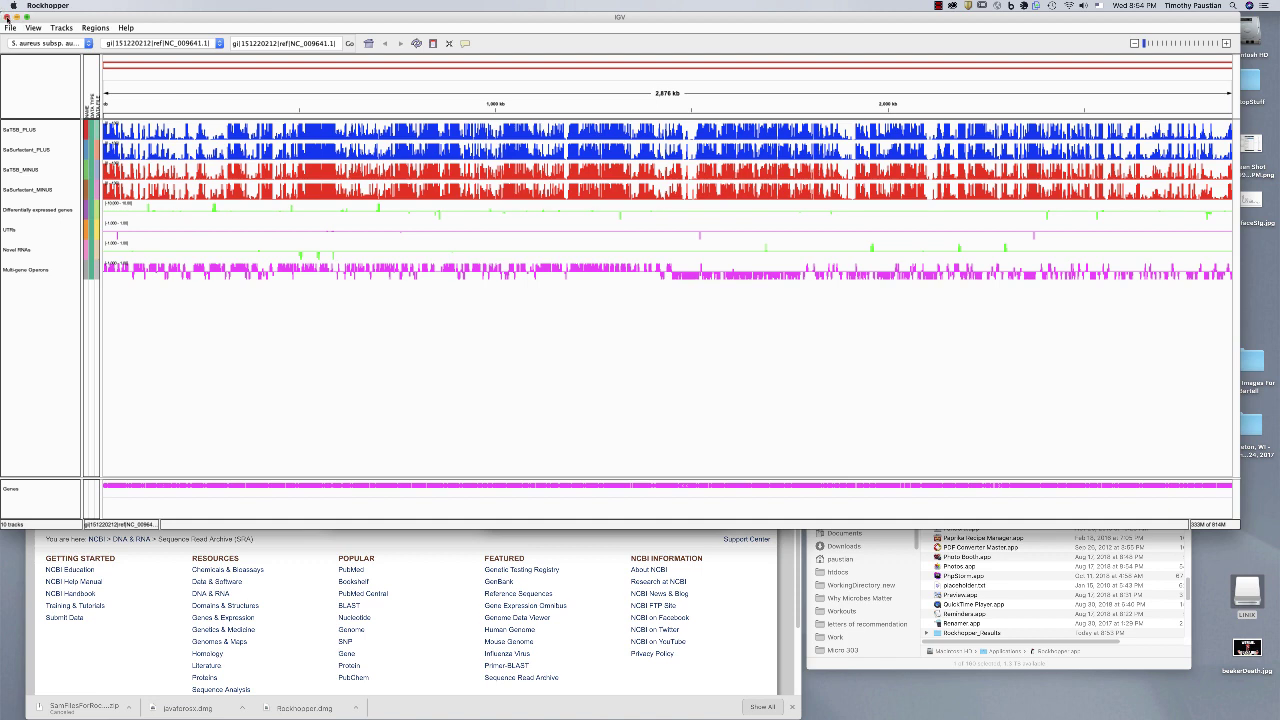
left_click(7, 17)
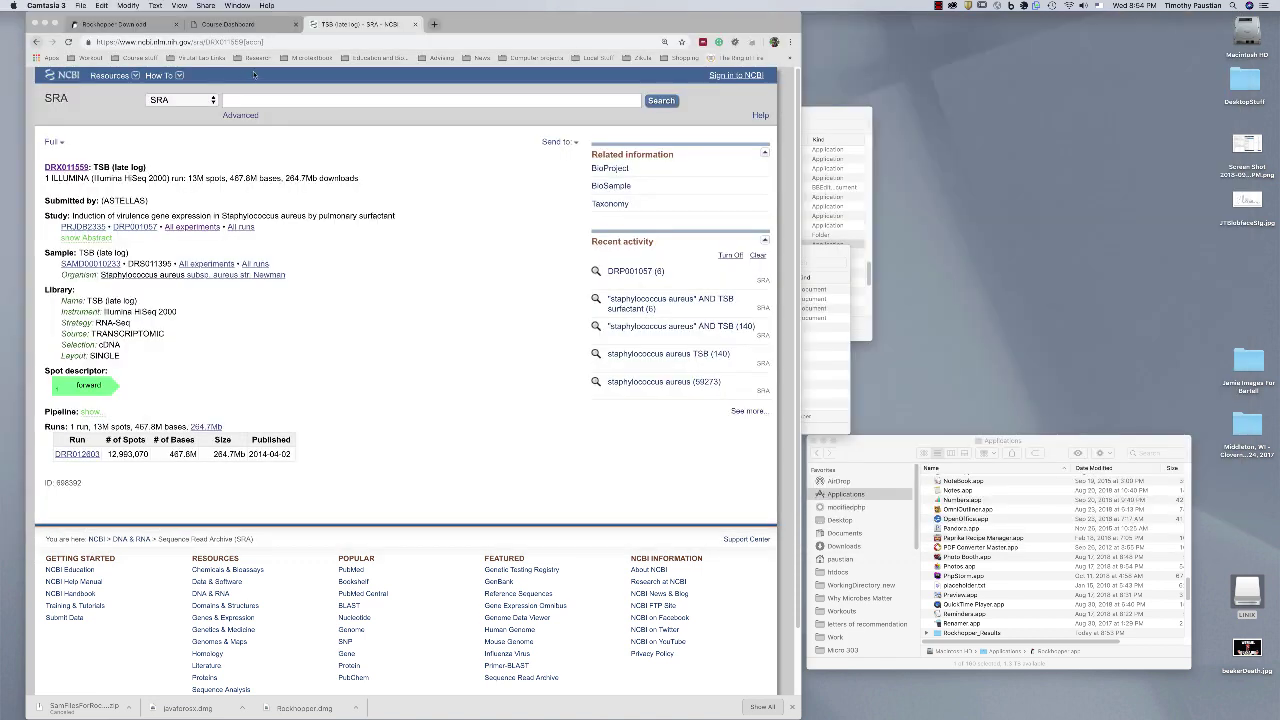
- Switch to Finder's Applications window and open the Rockhopper_Results folder
key("super+Tab")
key("super+Tab")
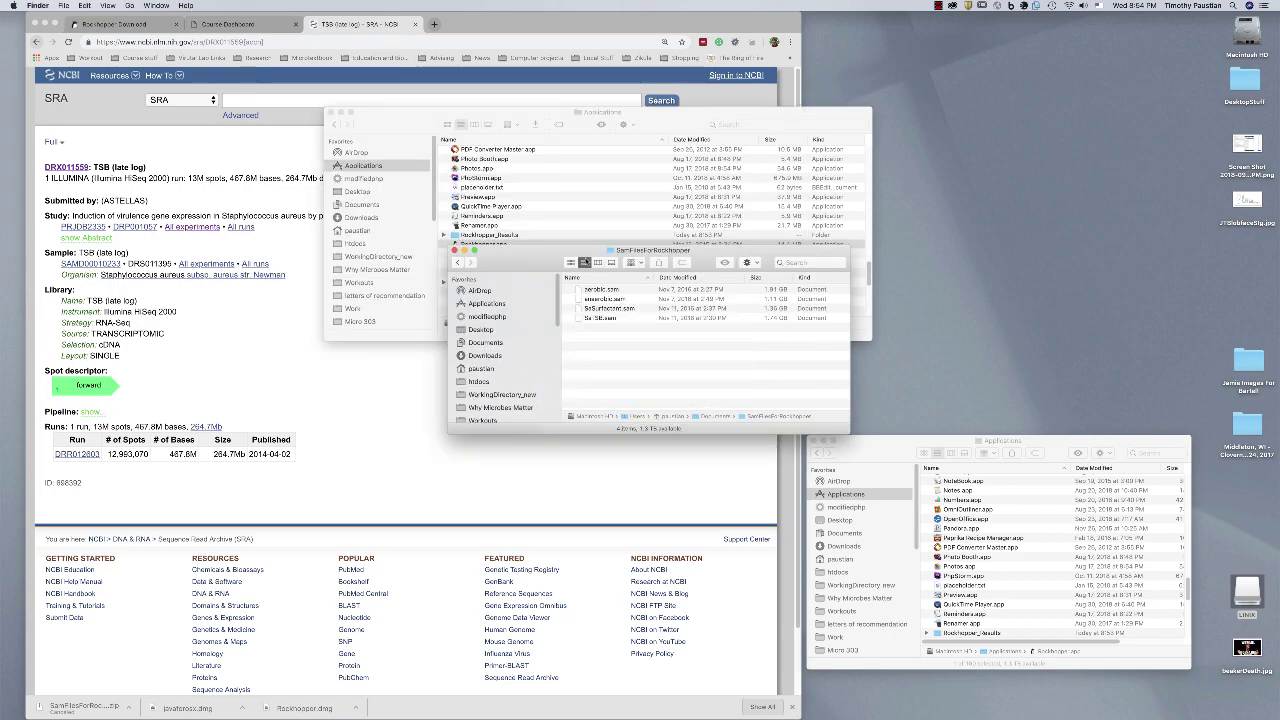
left_click(436, 120)
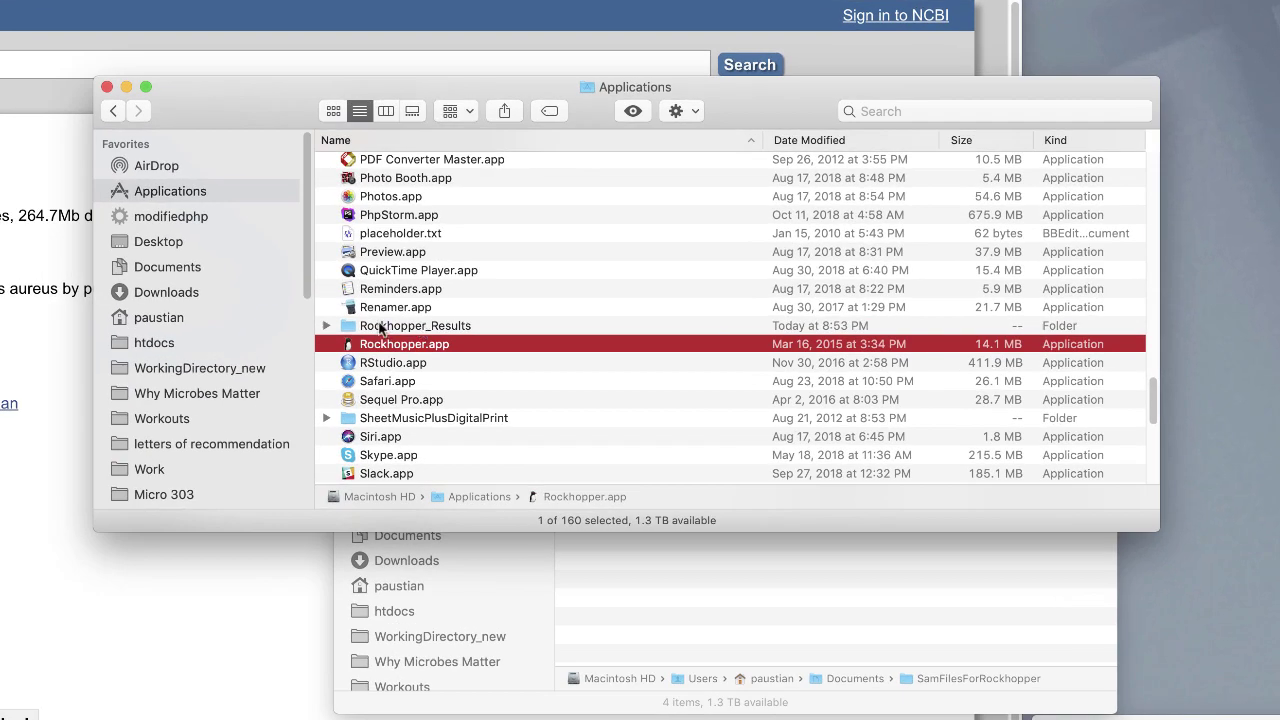
left_click(383, 327)
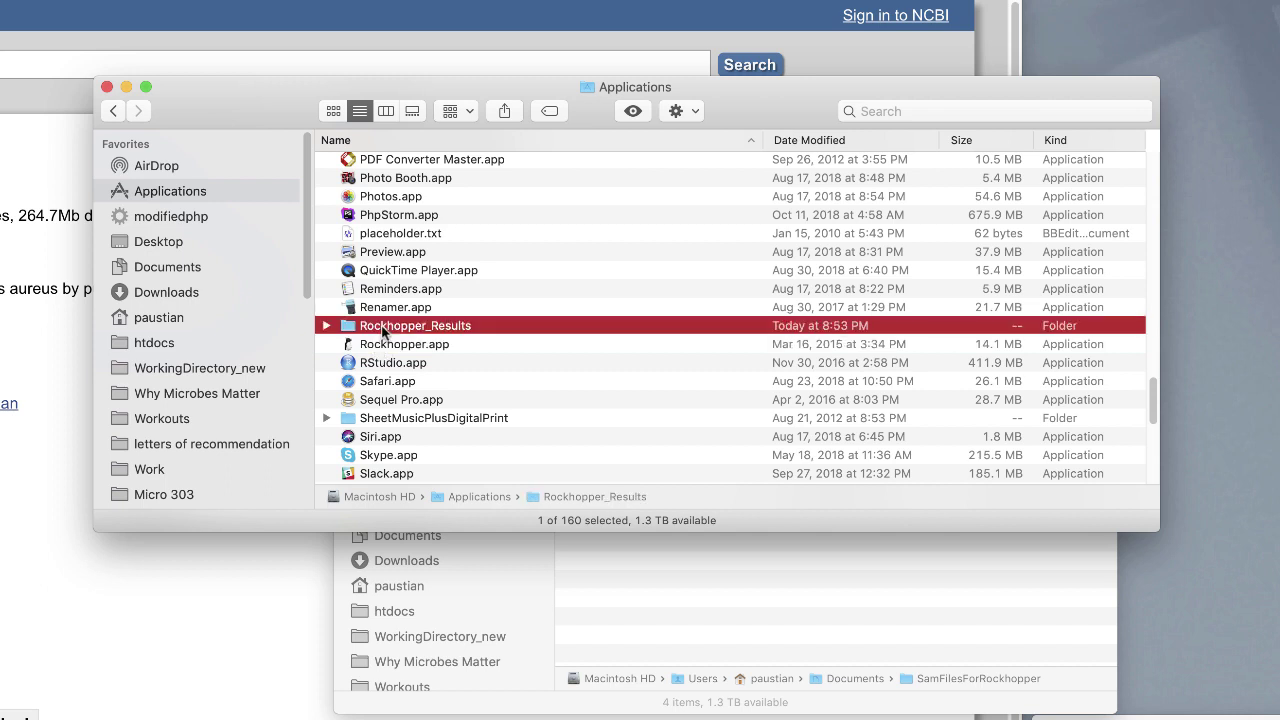
double_click(383, 327)
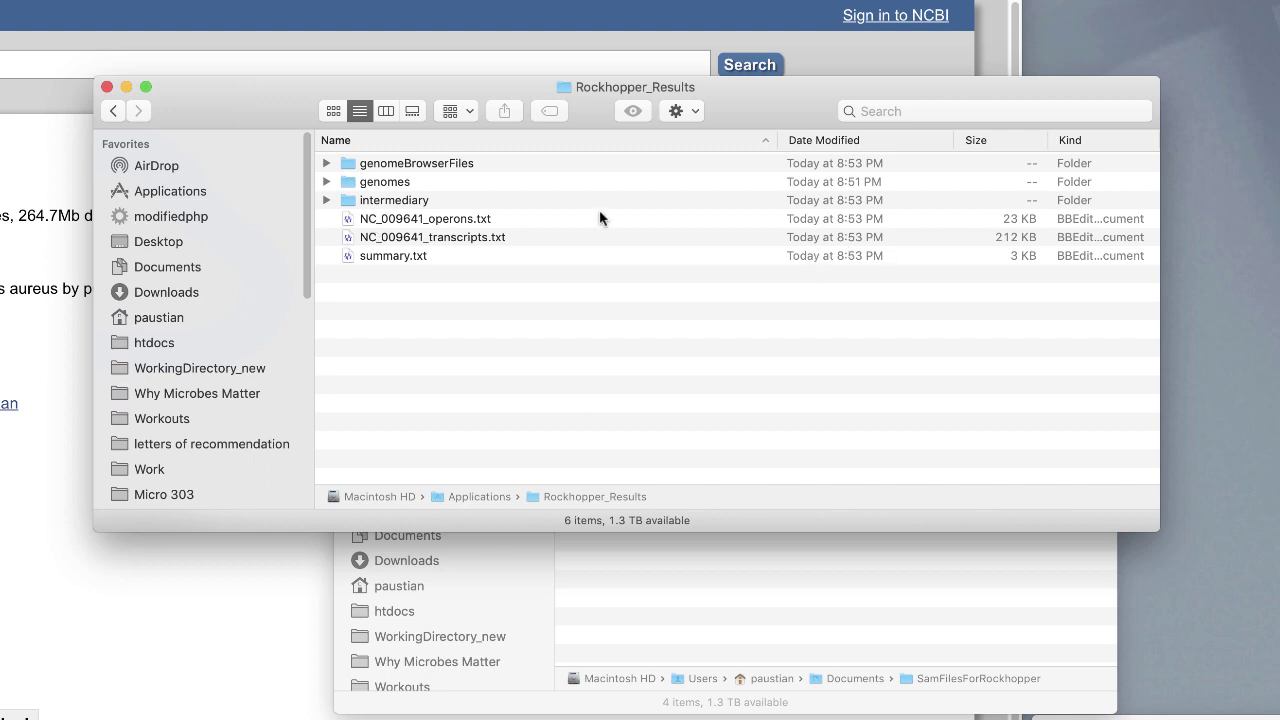
- Rename NC_009641_transcripts.txt to NC_009641_transcripts.csv, confirming the .csv extension
left_click(464, 240)
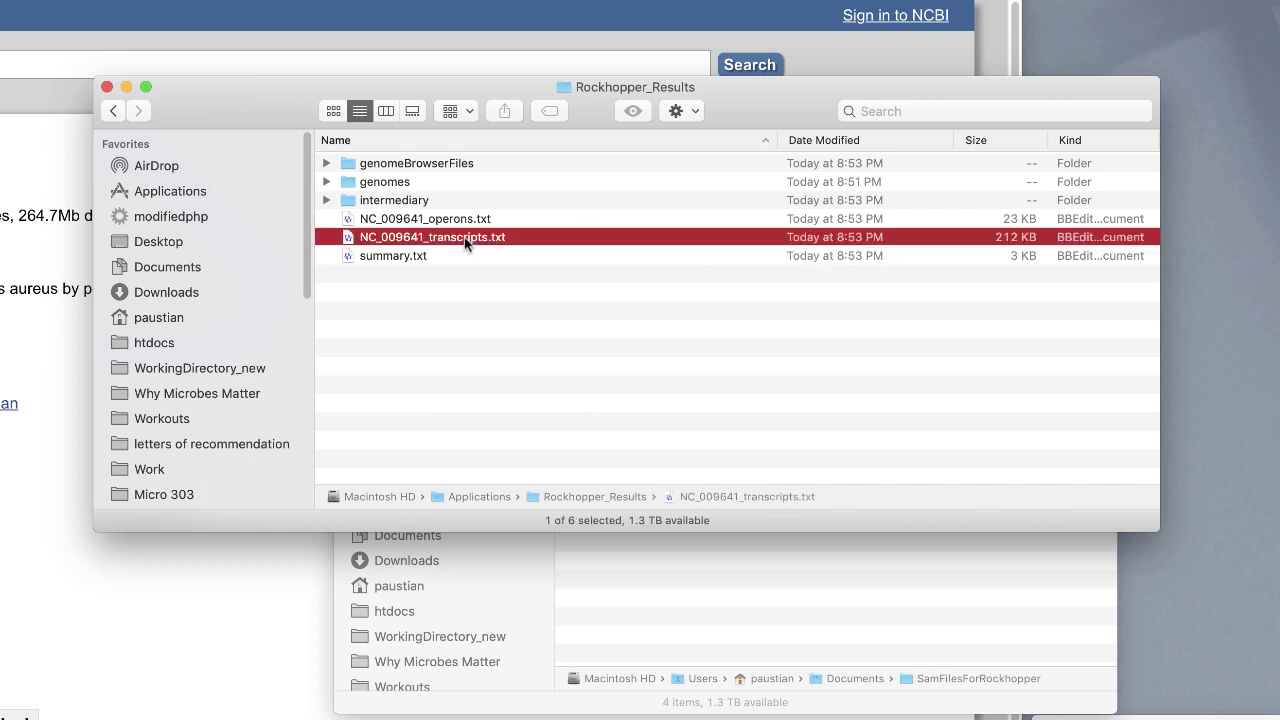
key("Return")
key("Right")
key("BackSpace")
key("BackSpace")
key("BackSpace")
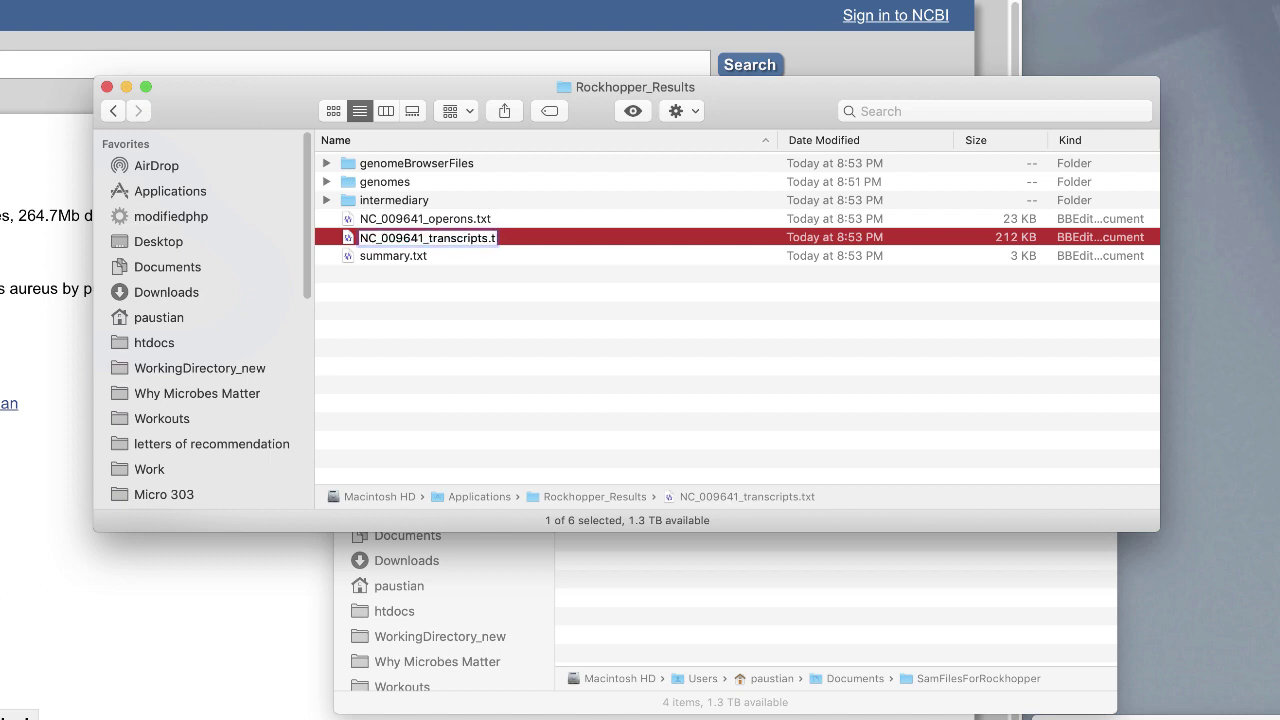
type("csv")
key("Return")
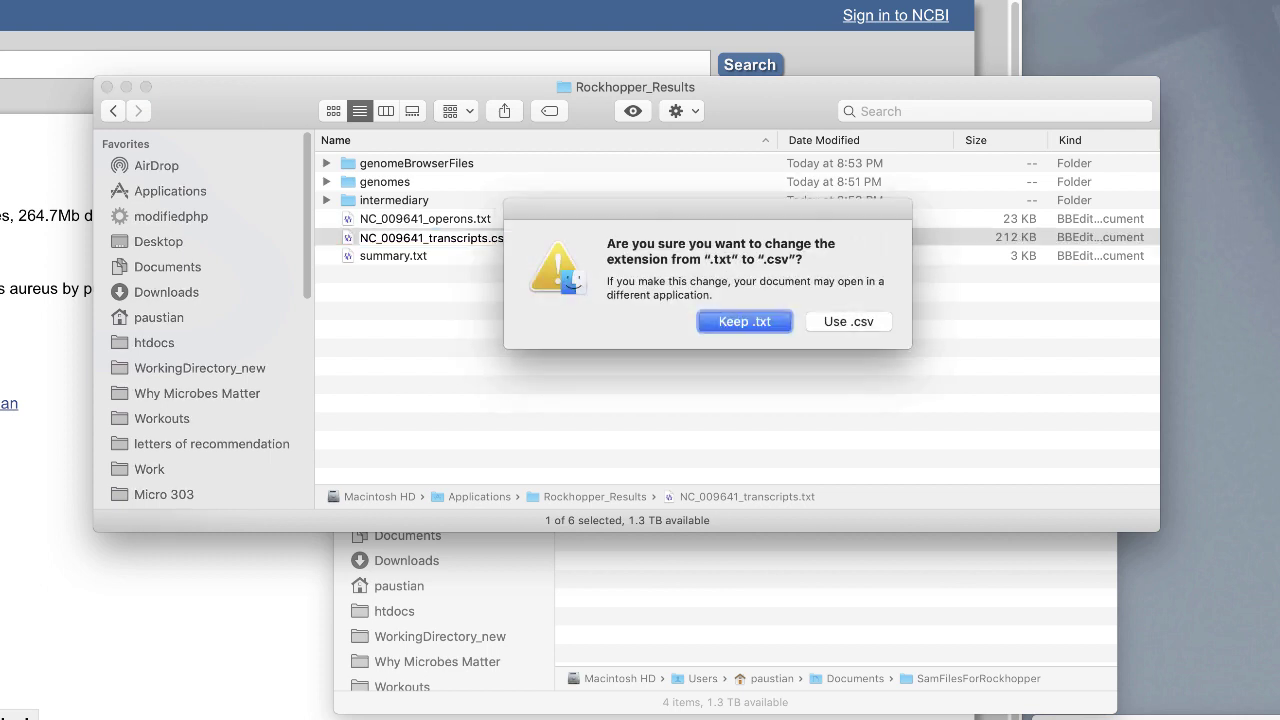
left_click(845, 321)
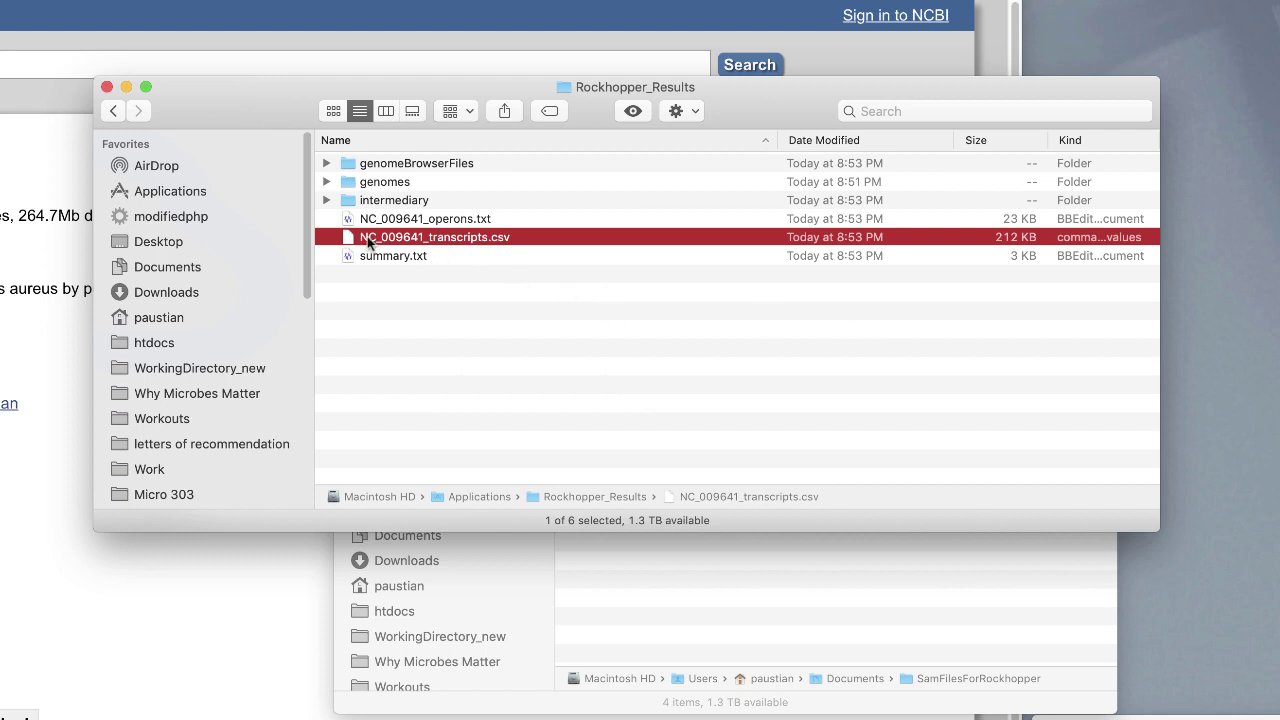
- Open the CSV file with Microsoft Excel.app
right_click(367, 236)
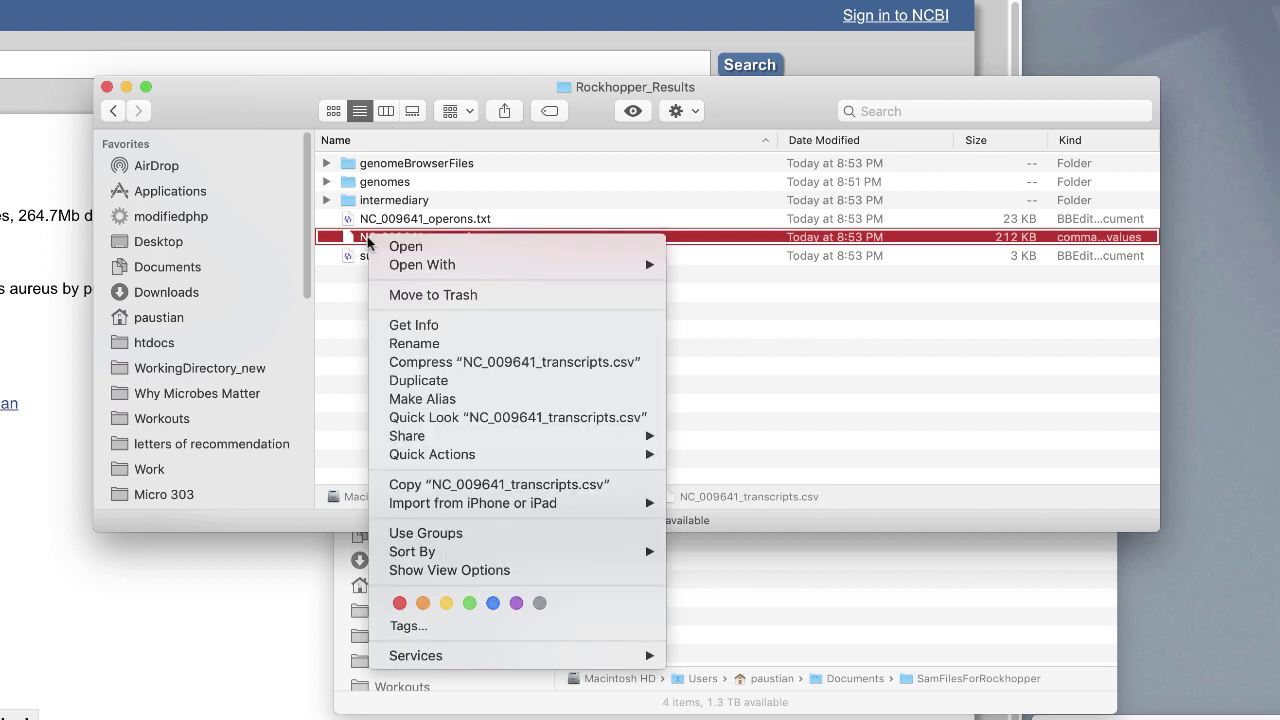
mouse_move(394, 267)
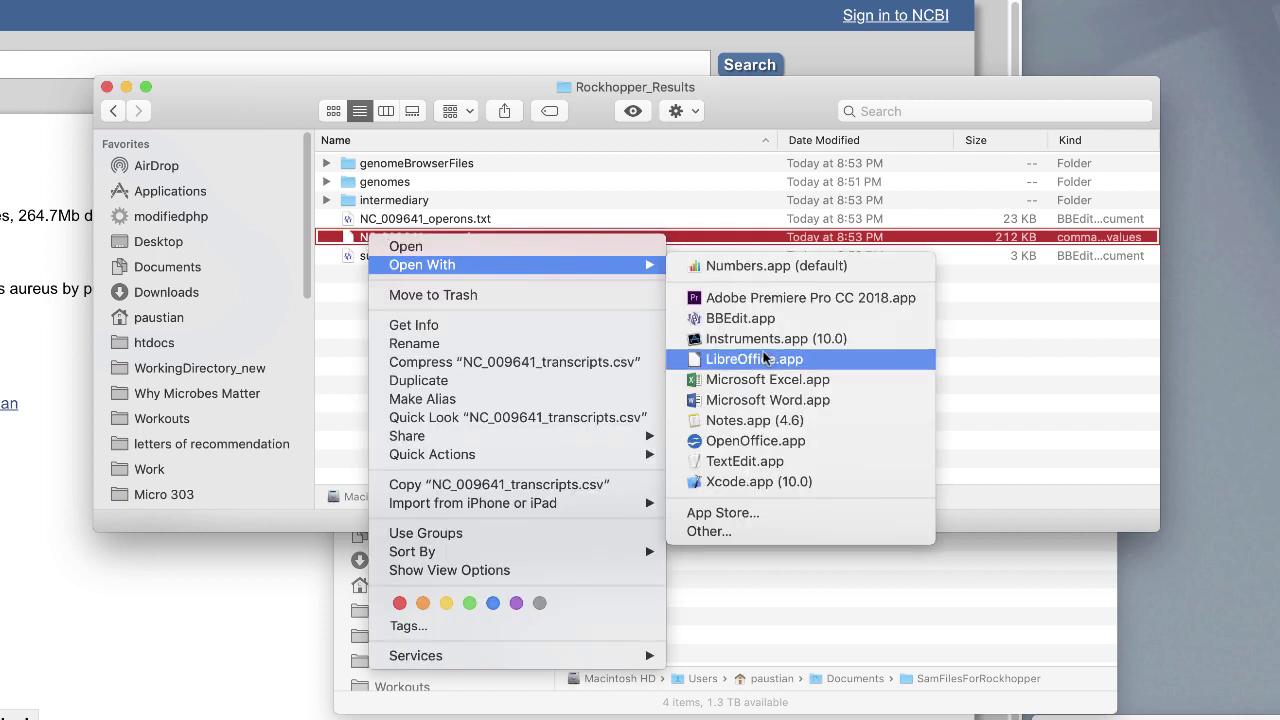
left_click(769, 381)
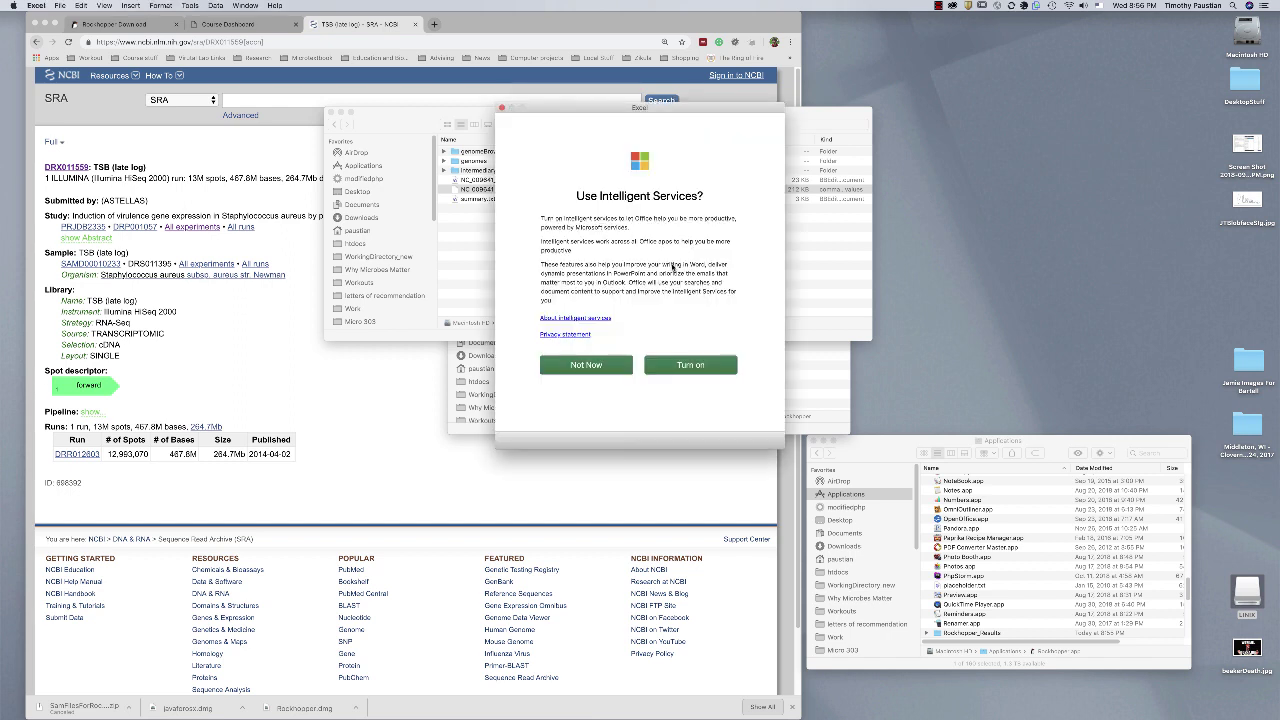
- Dismiss Intelligent Services, reposition the sheet window, and inspect cells in rows 1-2 and column B
left_click(630, 365)
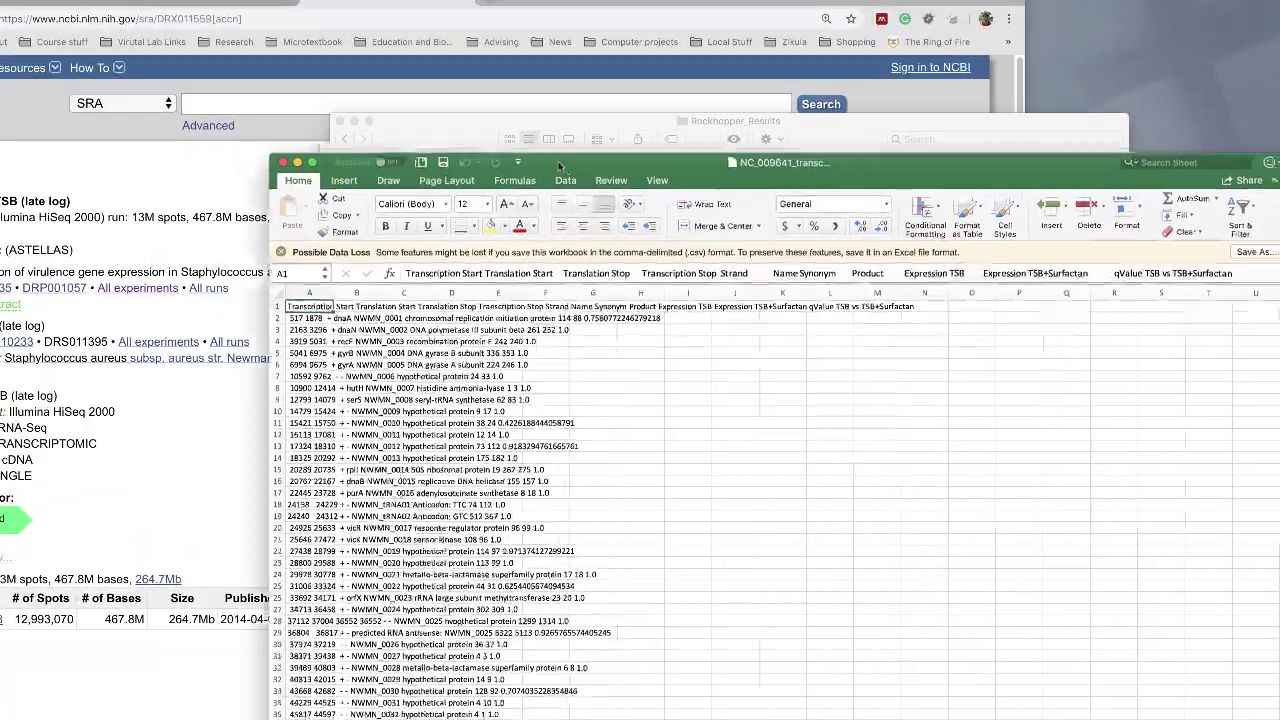
left_click_drag(570, 162, 408, 52)
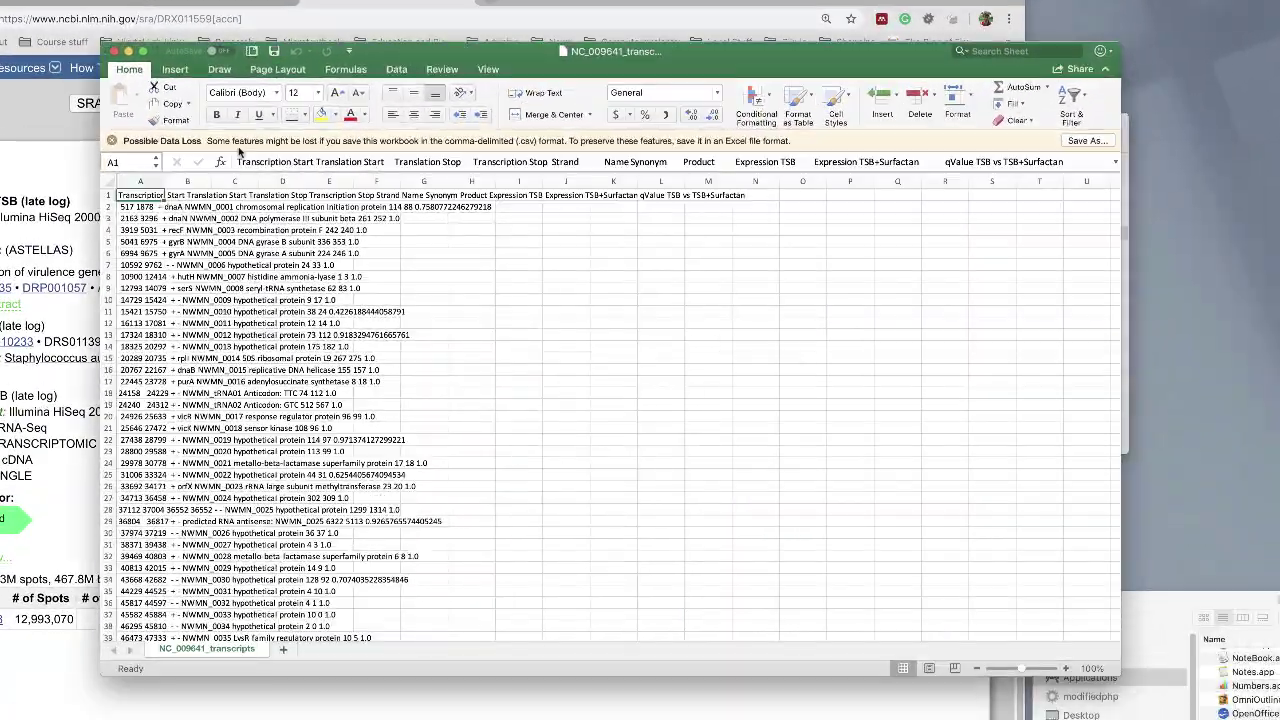
left_click(146, 205)
left_click(148, 218)
left_click(196, 196)
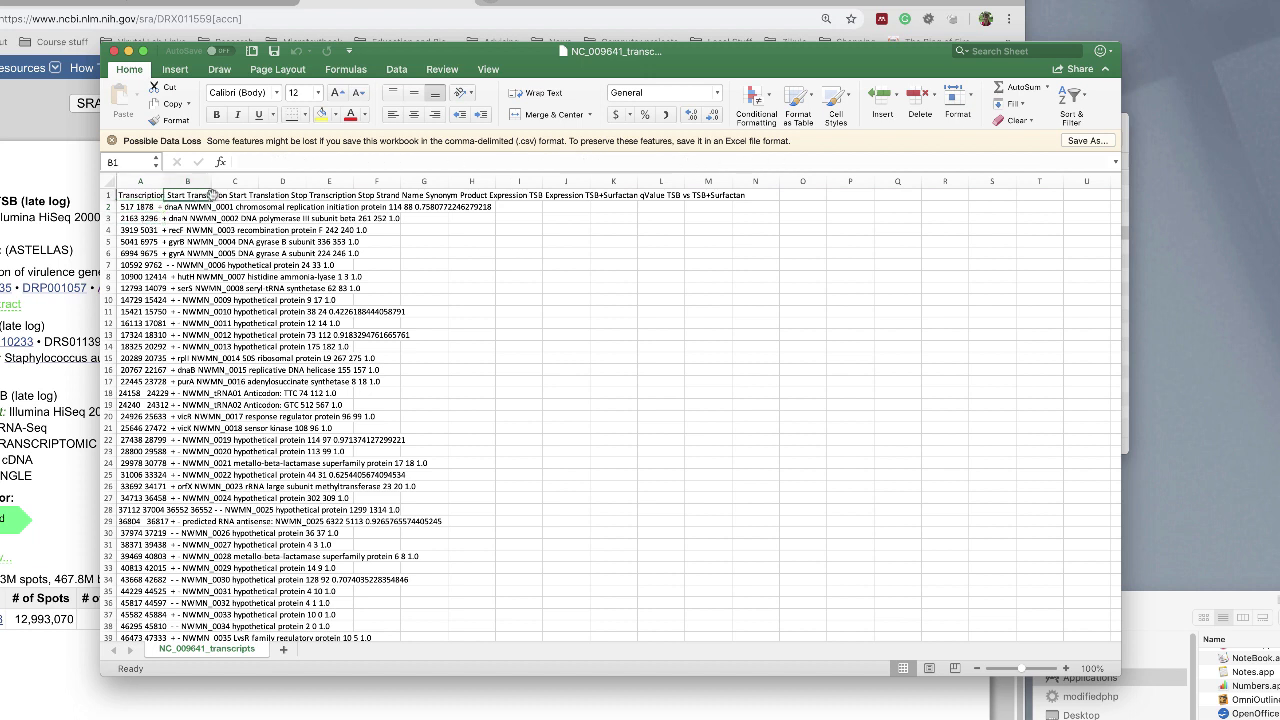
left_click(141, 197)
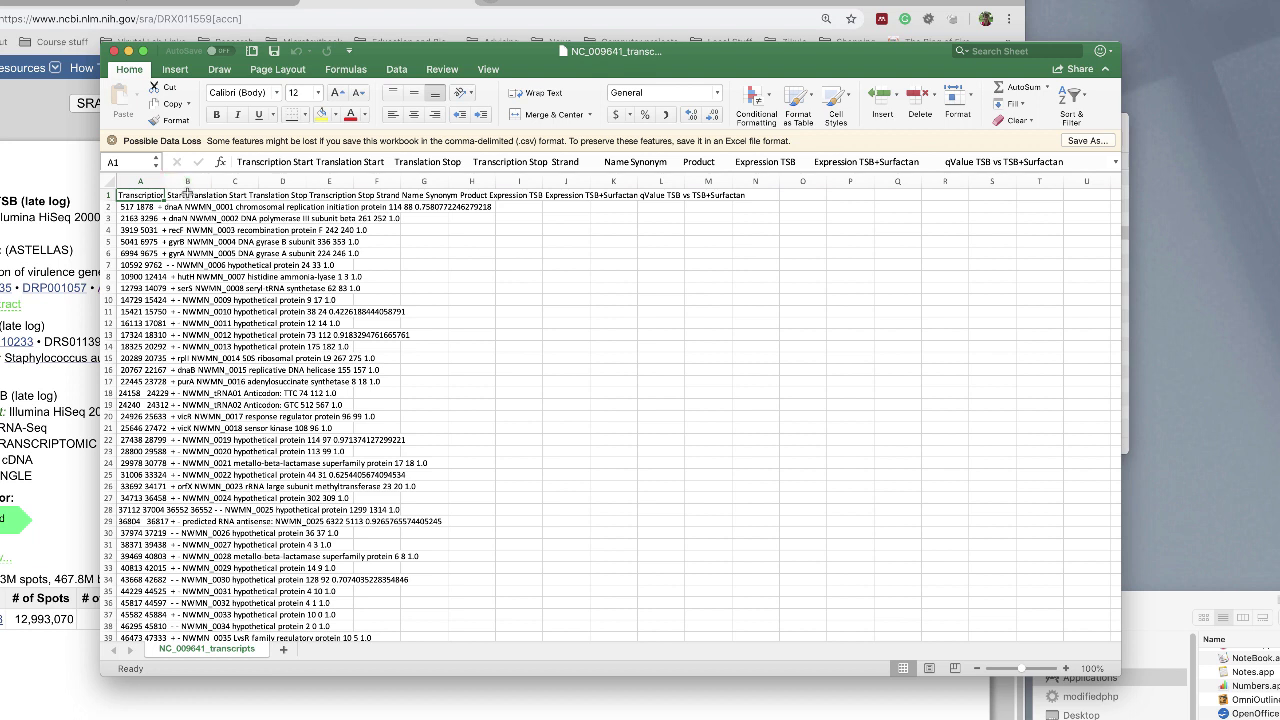
- Select the whole of column A and bring up the Data ribbon
left_click(150, 181)
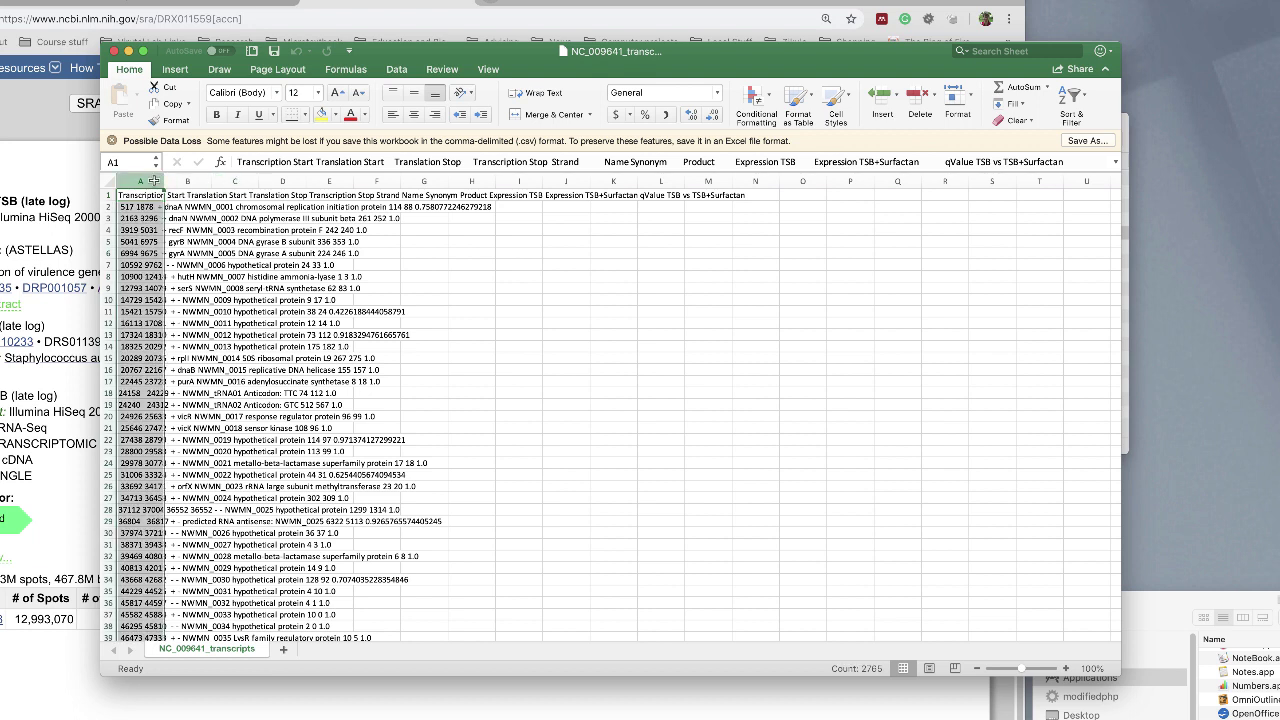
left_click(150, 195)
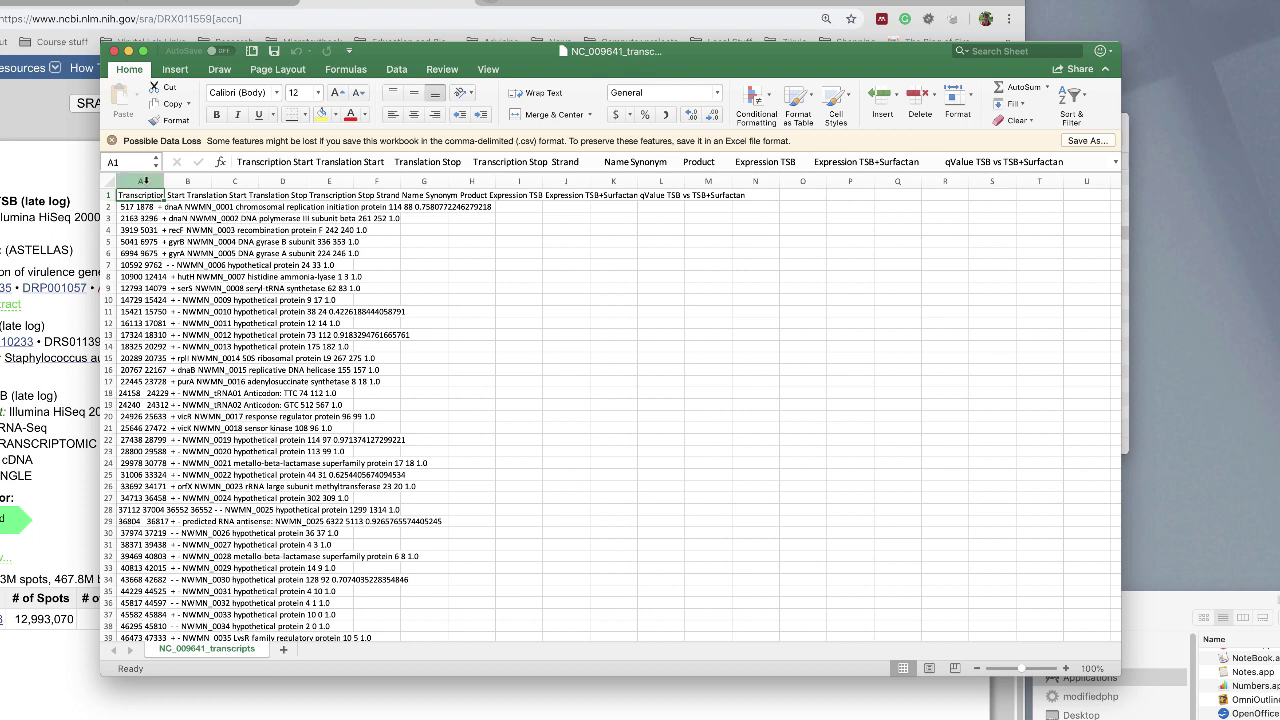
left_click(143, 181)
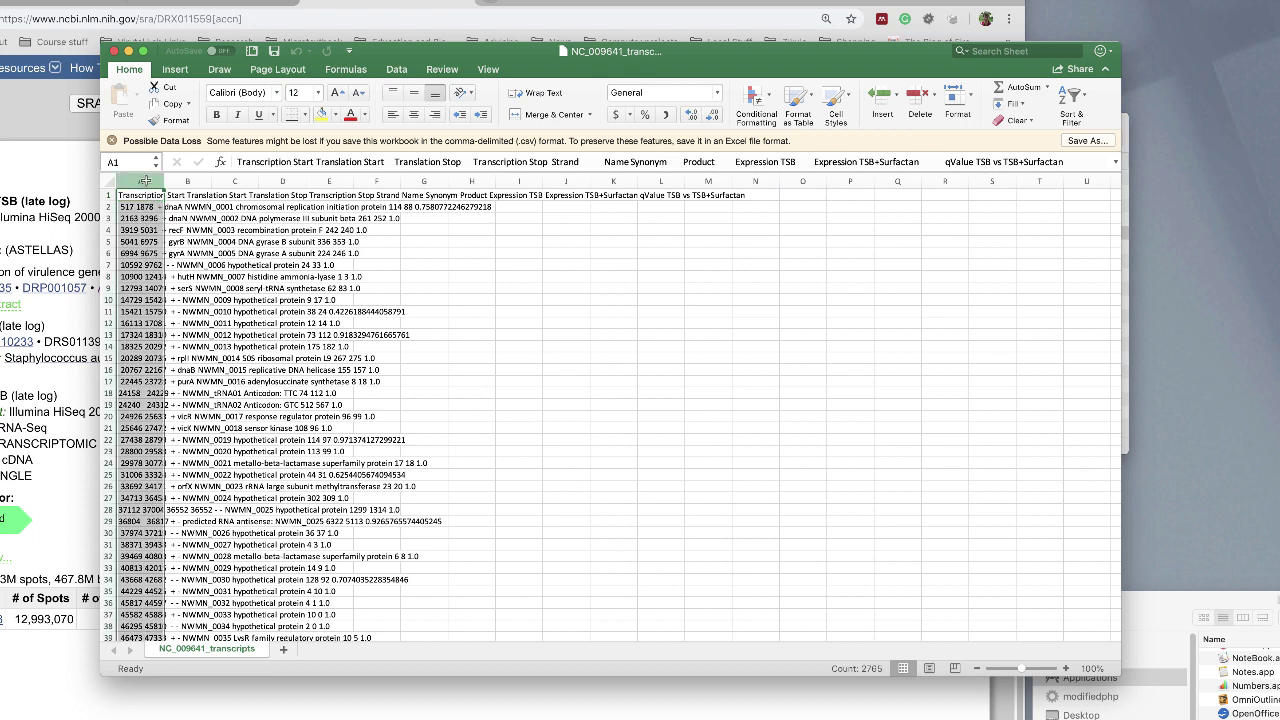
left_click(398, 70)
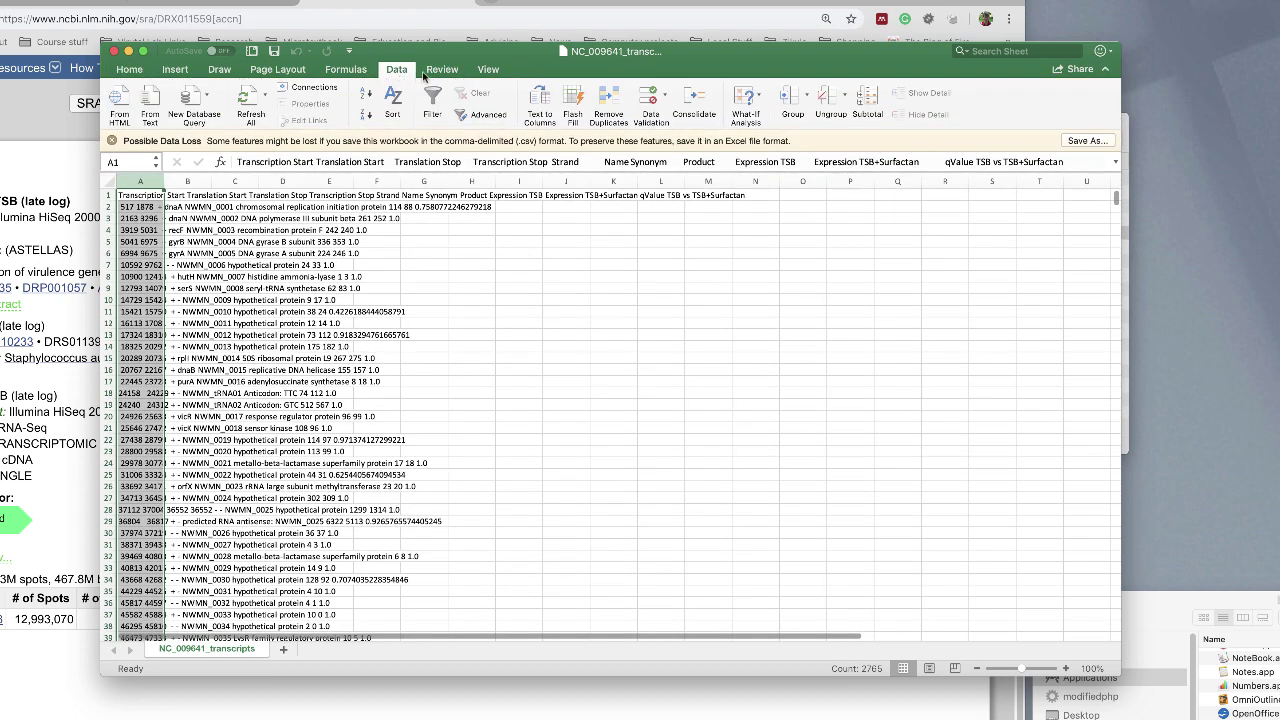
- Split column A's tab-delimited transcript data into separate General-format columns, overwriting the existing cells
left_click(535, 97)
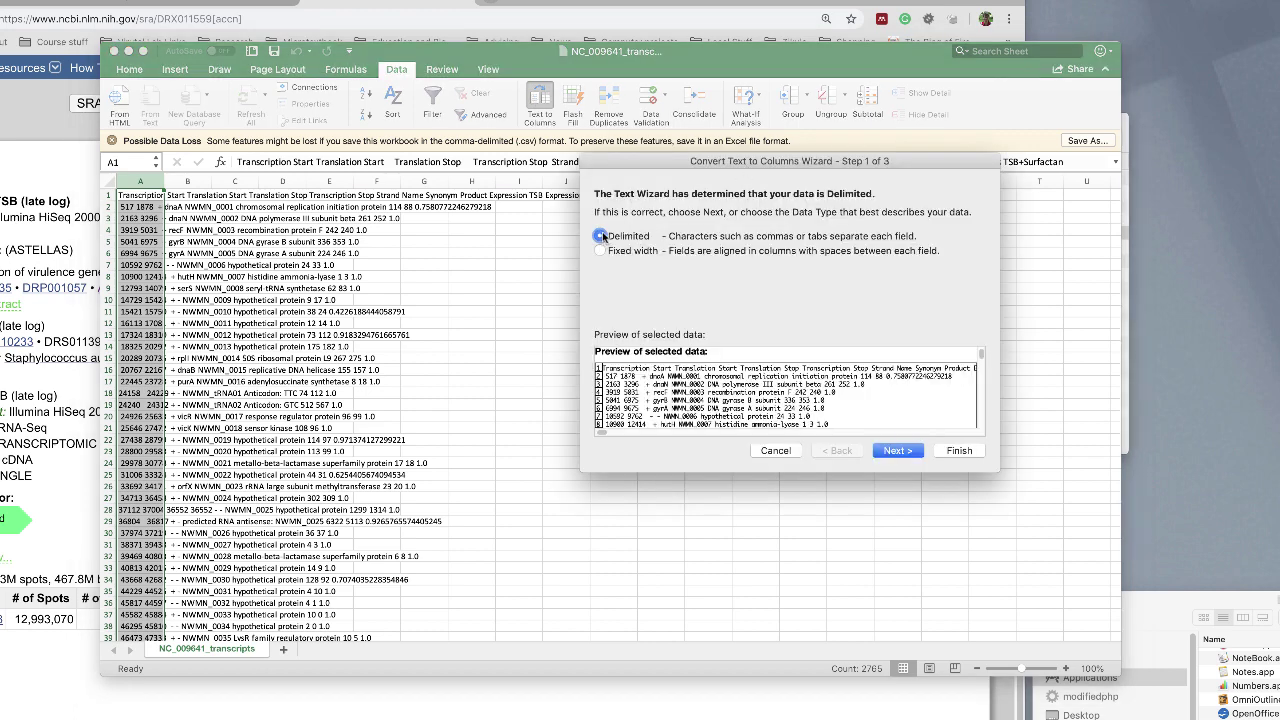
left_click(898, 450)
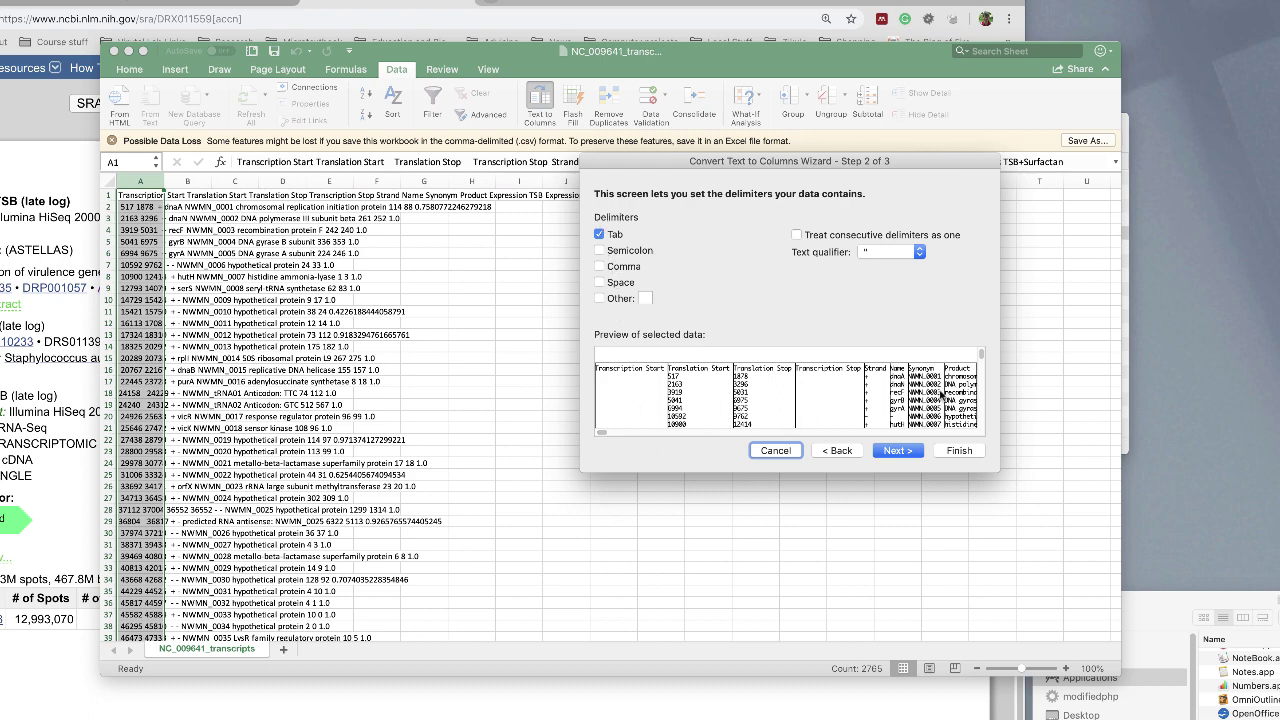
left_click_drag(601, 432, 538, 446)
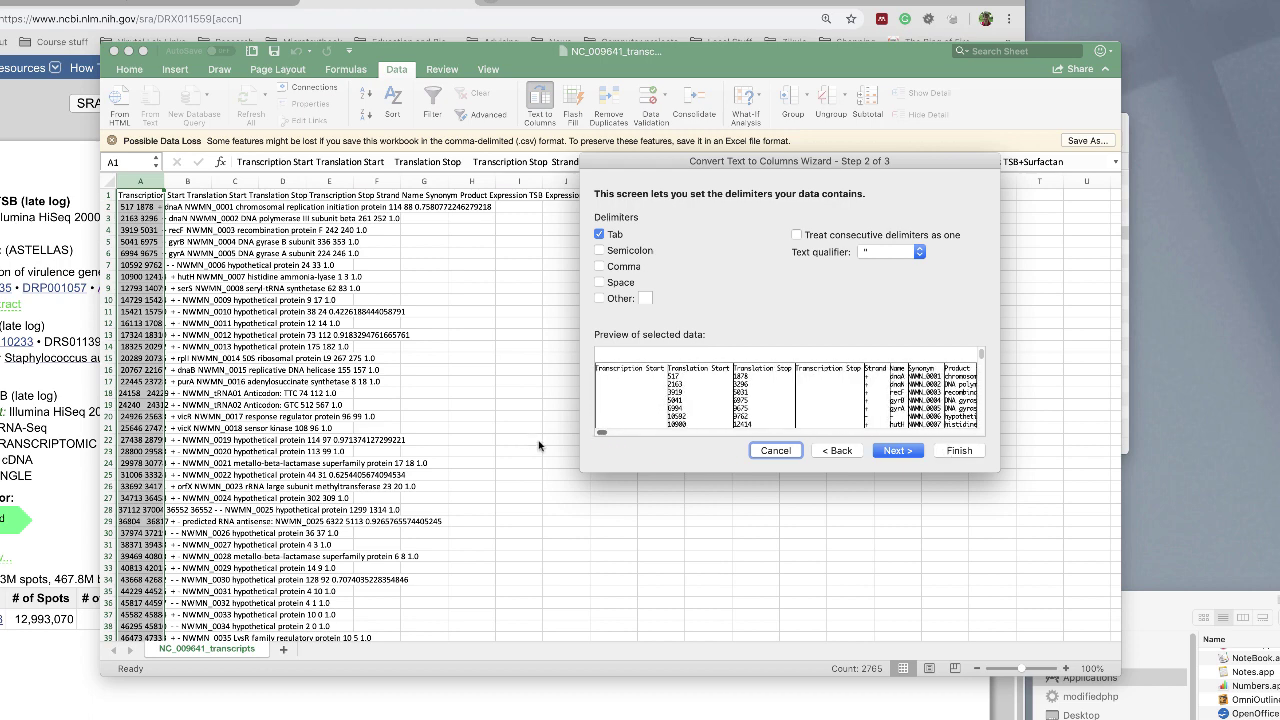
left_click(910, 455)
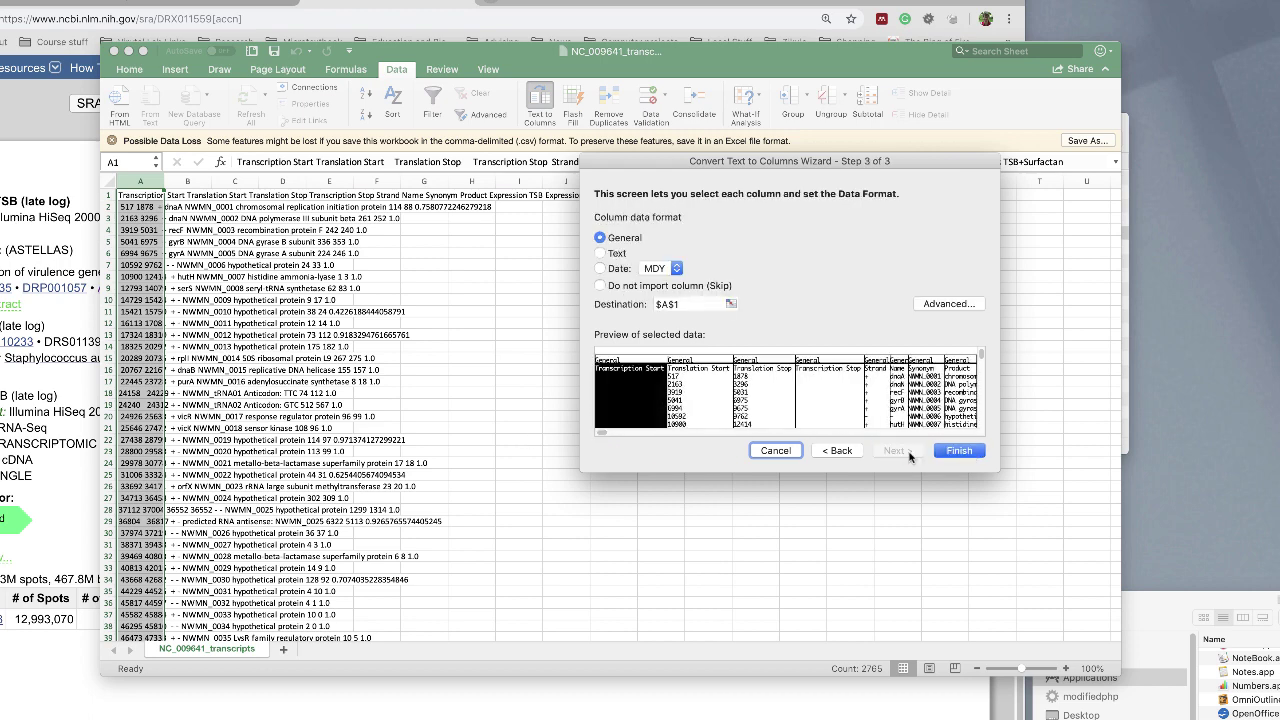
left_click(959, 451)
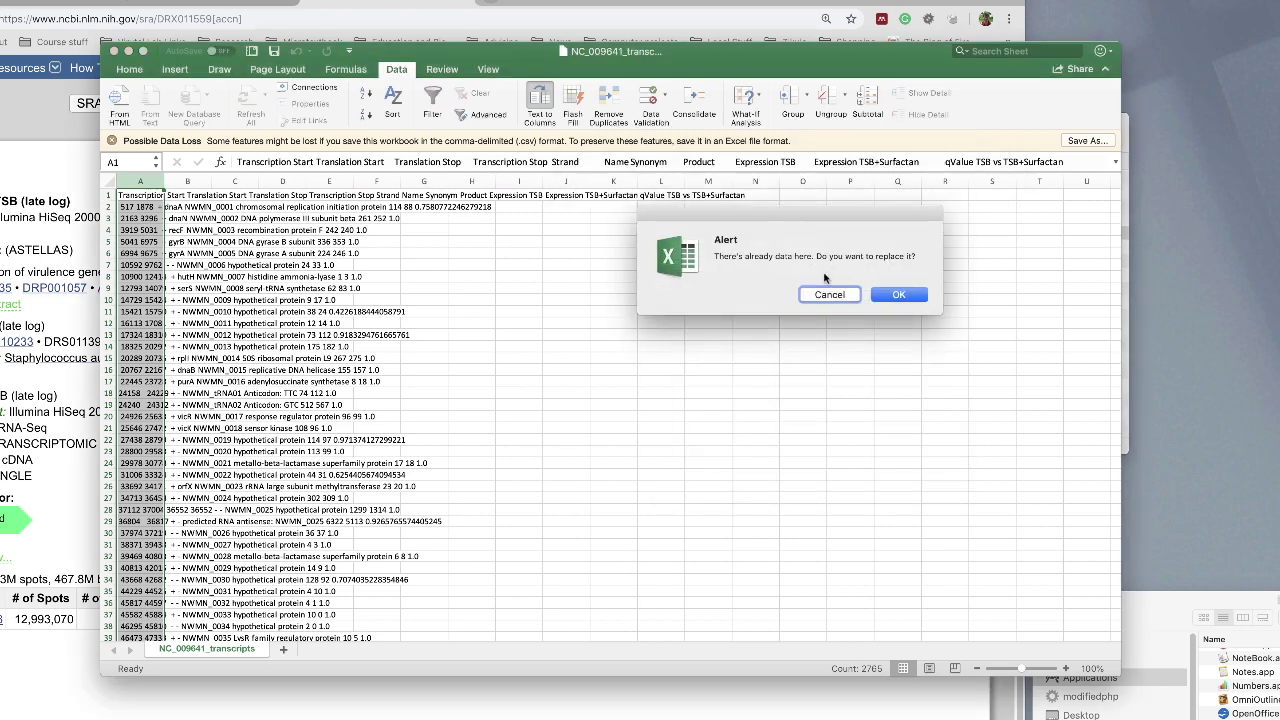
left_click(898, 298)
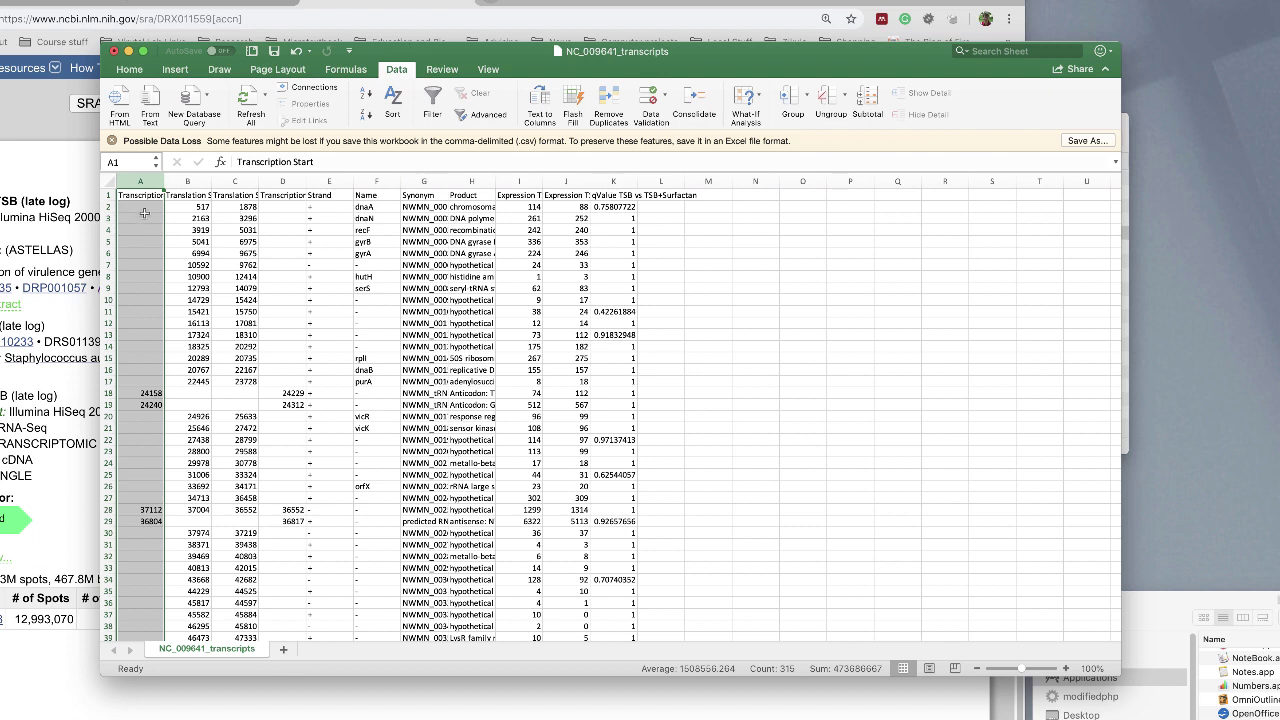
- Widen columns A, D, F, I and J so Transcription Start through Expression TSB+Surfactant headers fit
left_click_drag(160, 182, 355, 180)
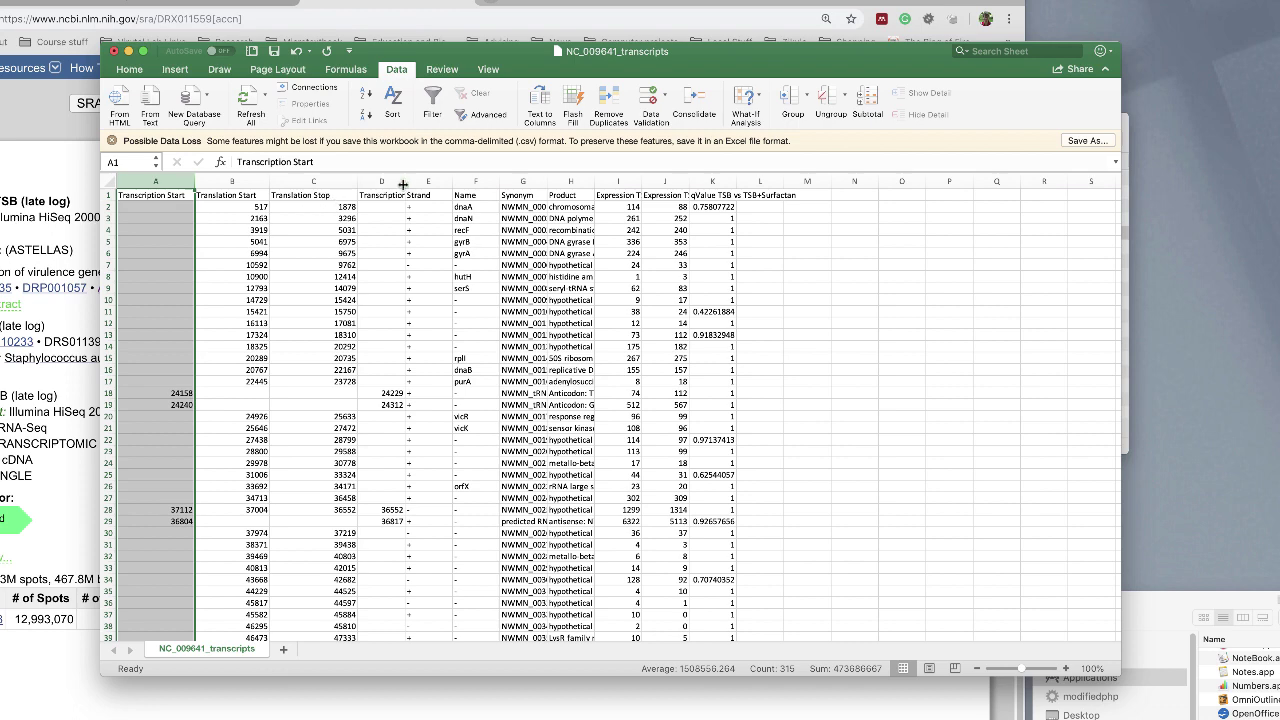
left_click_drag(406, 181, 453, 180)
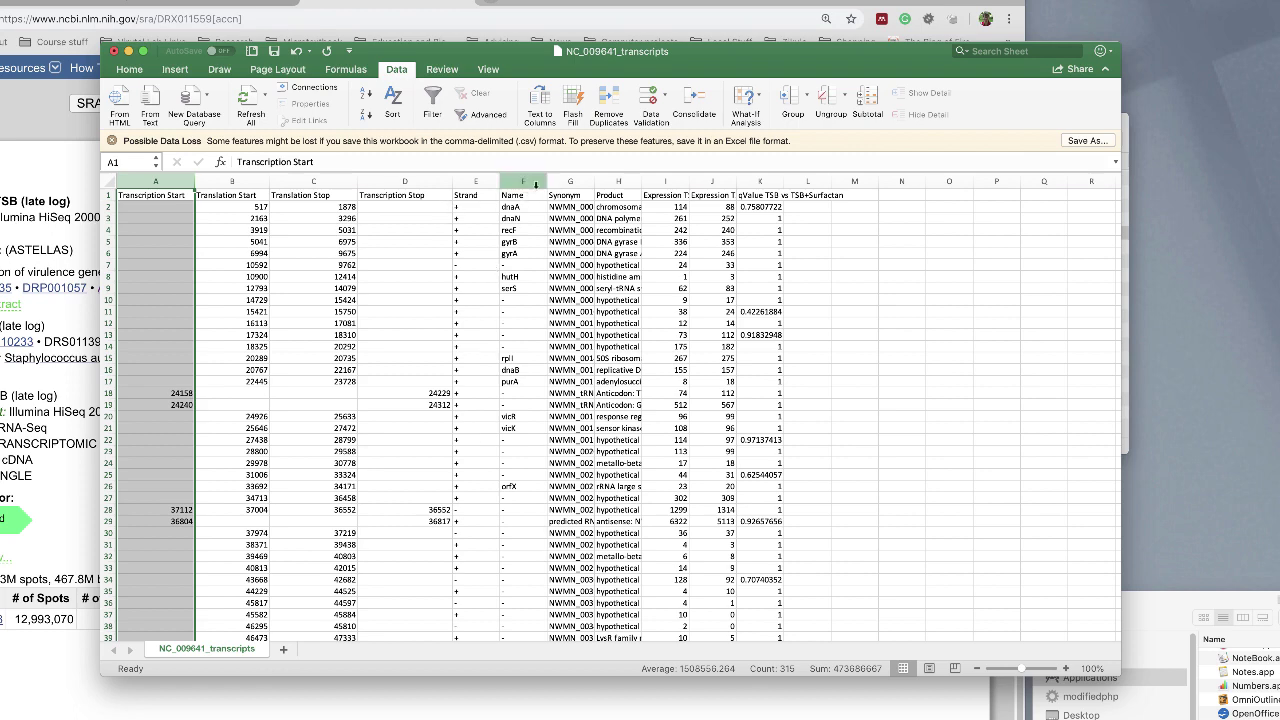
mouse_move(546, 181)
left_mouse_down()
mouse_move(567, 180)
mouse_move(549, 181)
left_mouse_up()
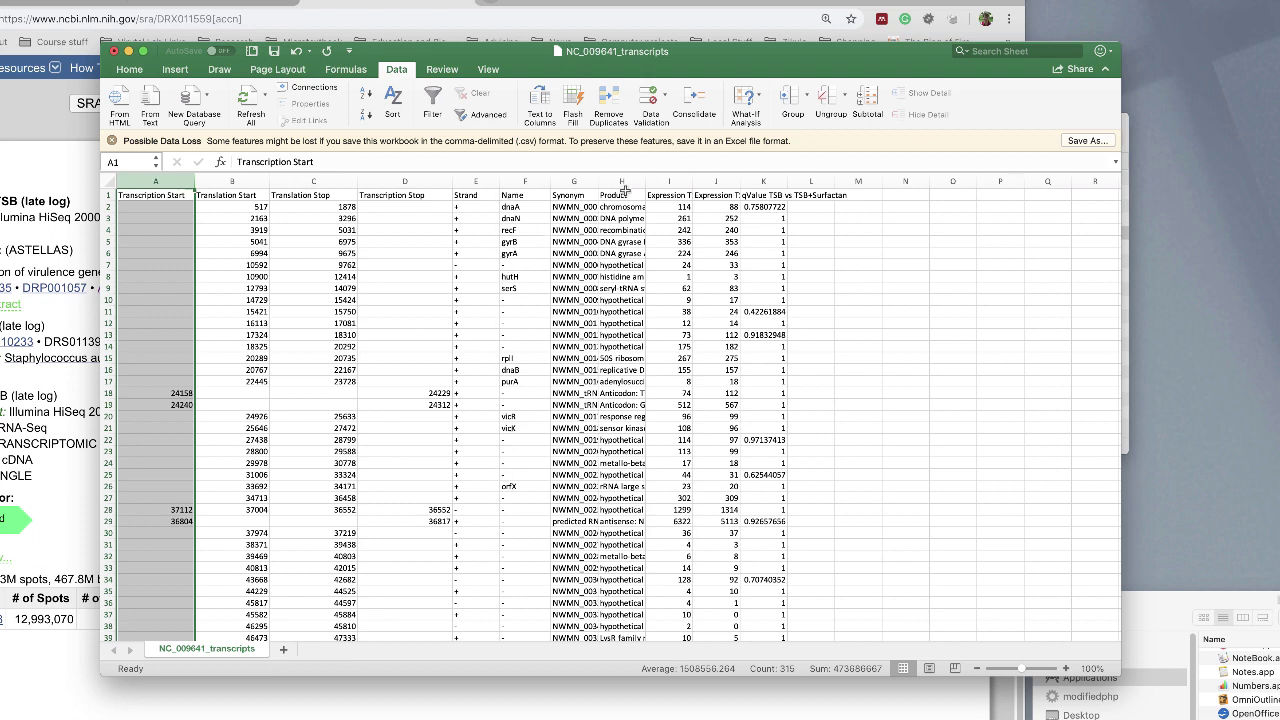
left_click_drag(692, 178, 808, 180)
left_click(790, 181)
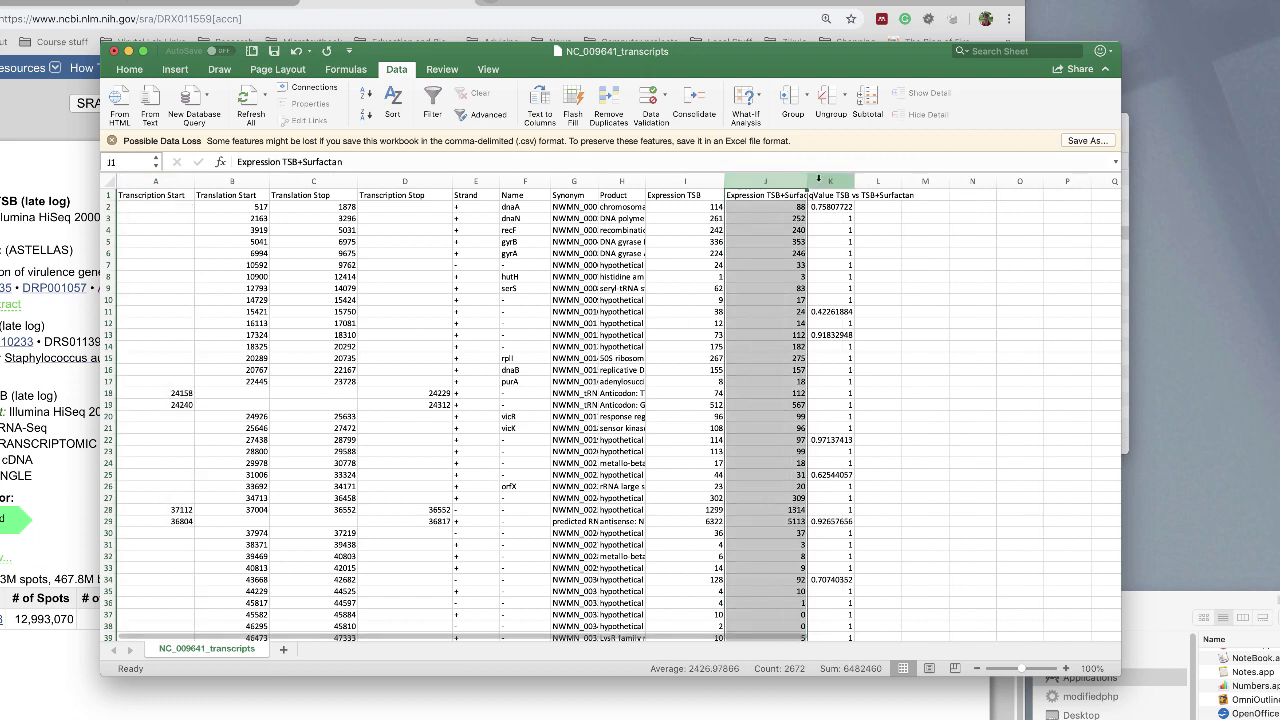
left_click_drag(809, 178, 828, 178)
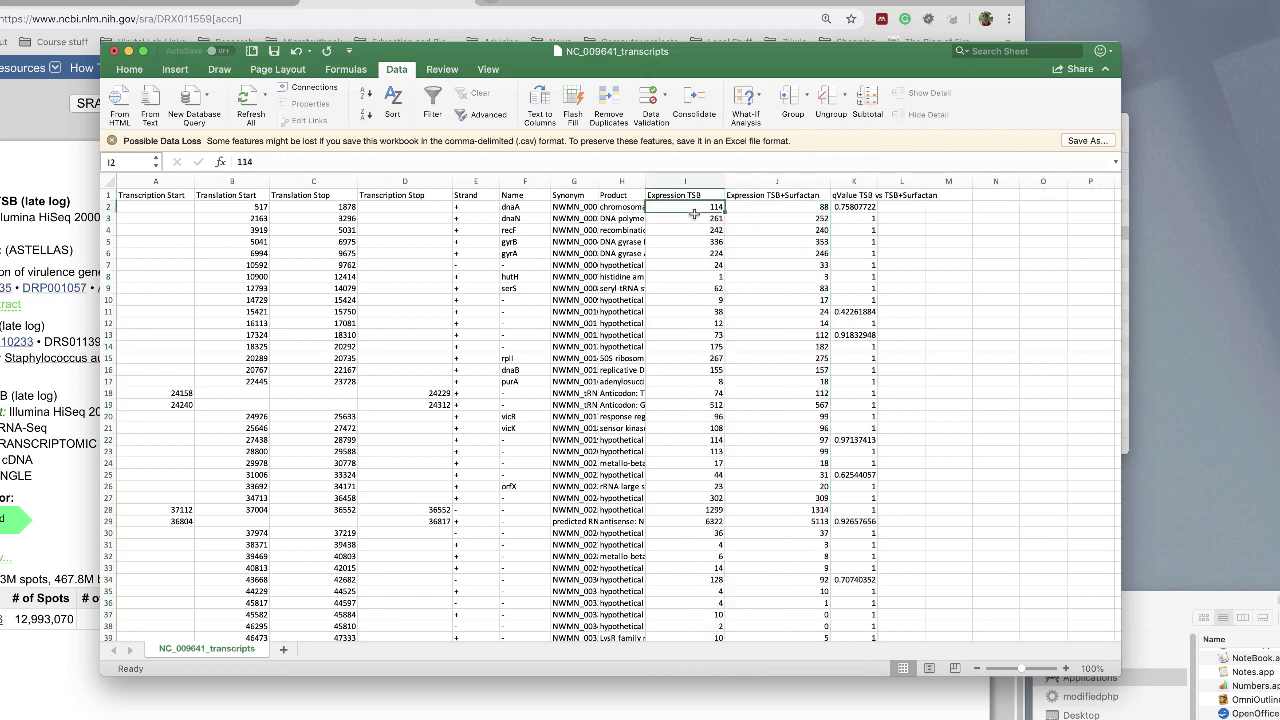
left_click(795, 206)
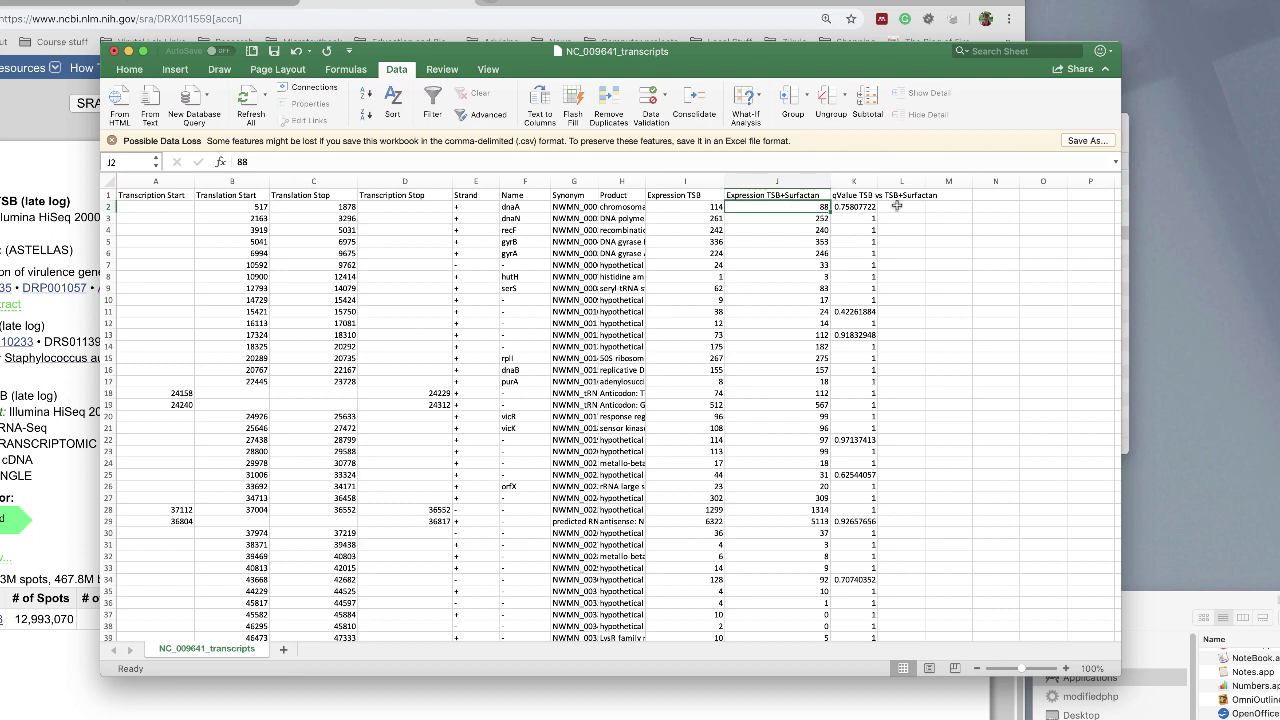